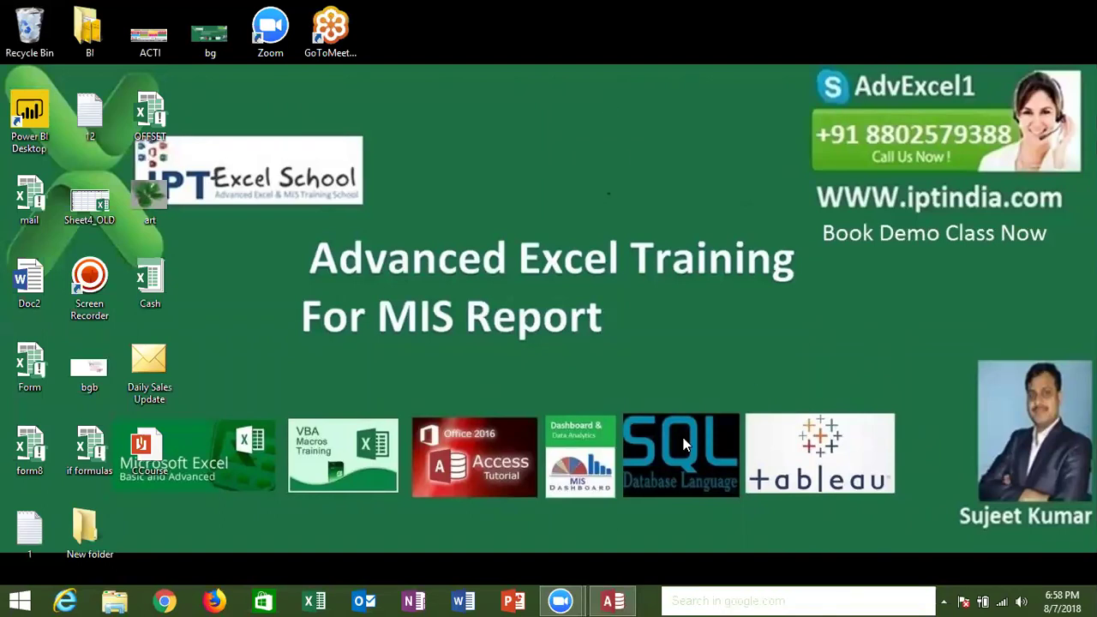
# Restore the SData database window, select Table1, and look over the External Data and Create ribbon tabs
pyautogui.click(624, 600)
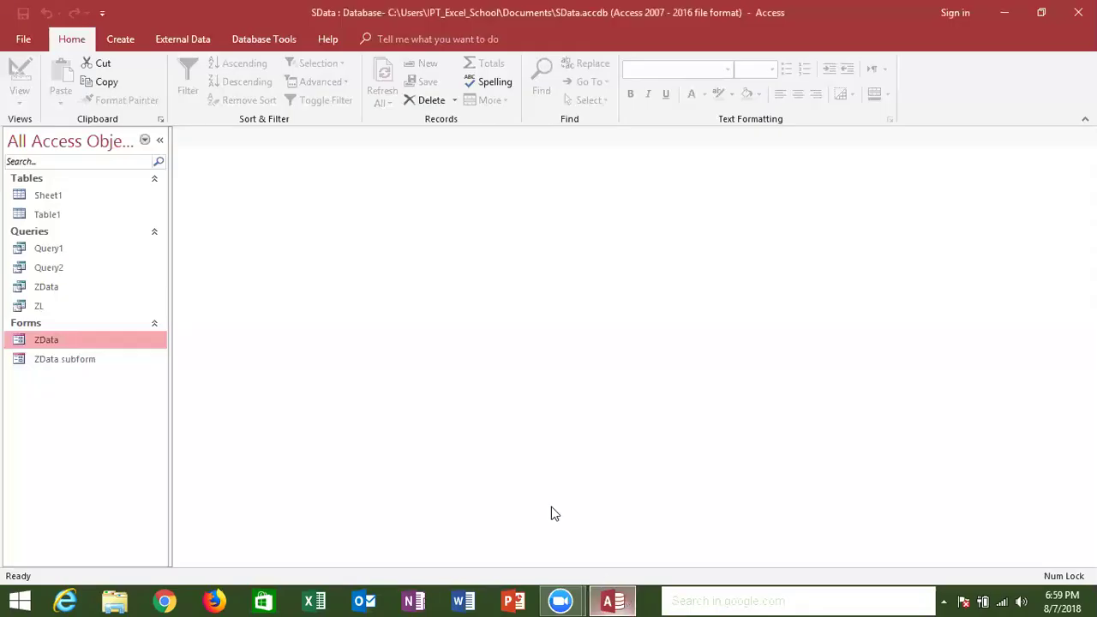
pyautogui.click(84, 220)
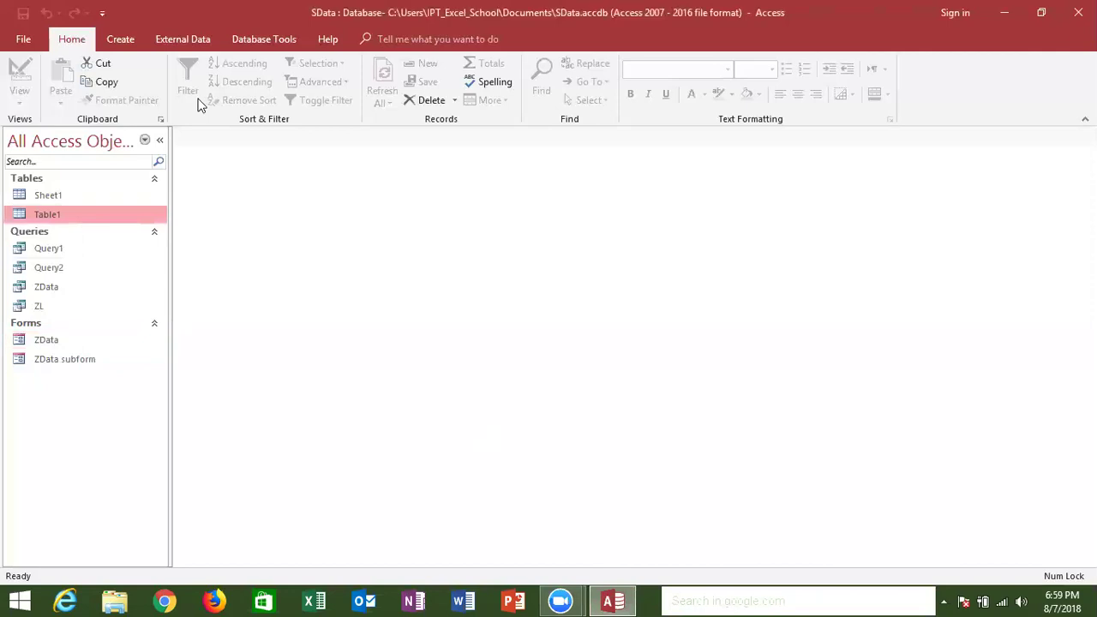
pyautogui.click(175, 37)
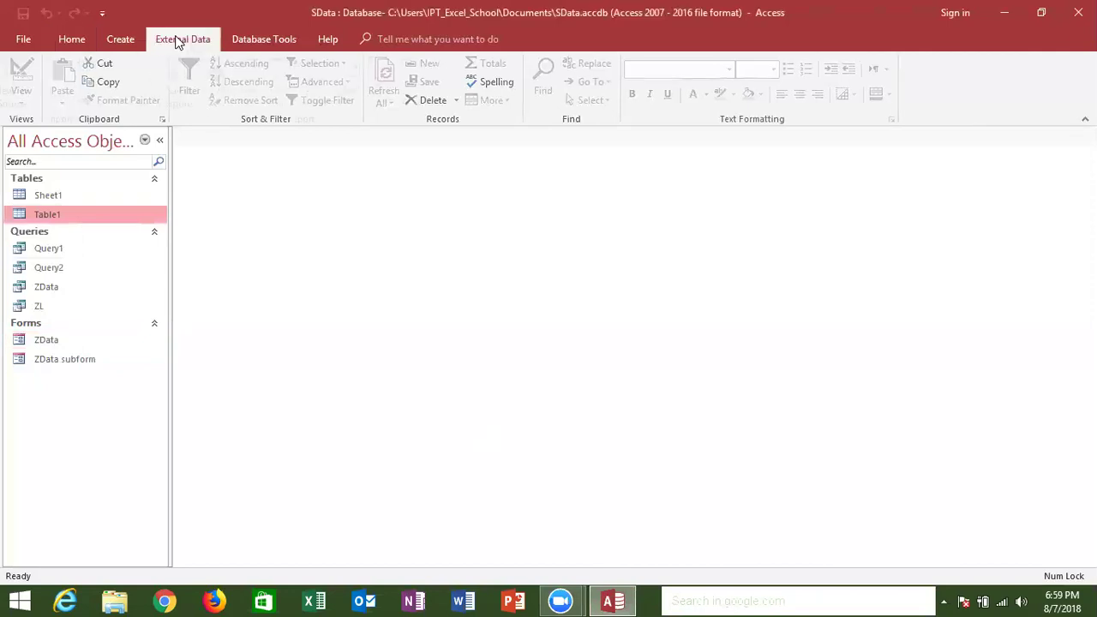
pyautogui.click(122, 39)
# Start a new Query Design and add Table1 as its only source table
pyautogui.click(233, 92)
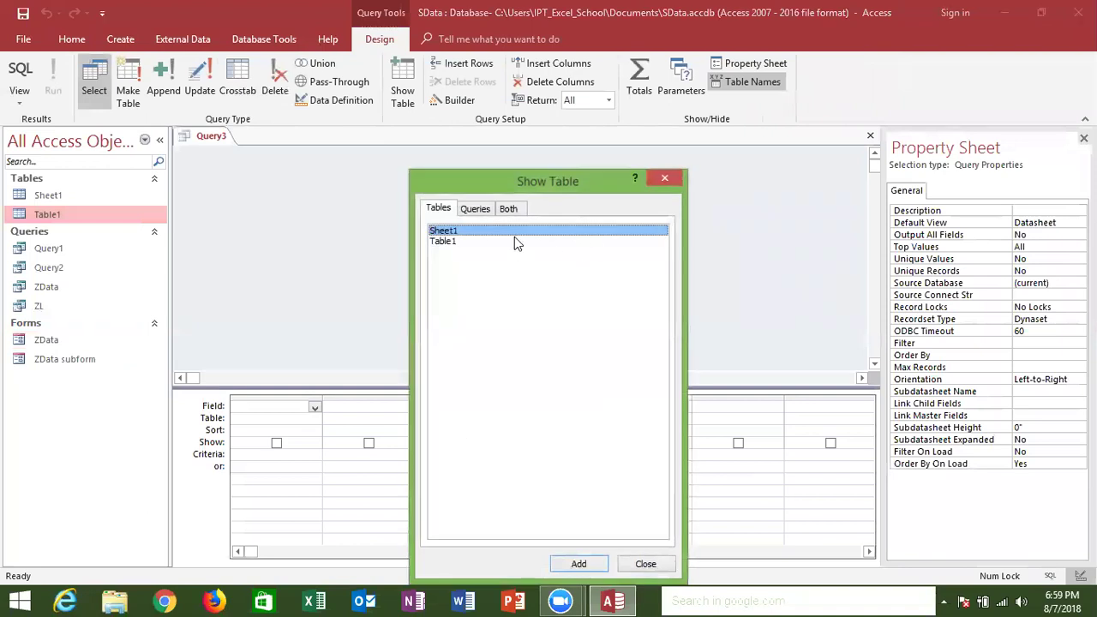
pyautogui.doubleClick(514, 240)
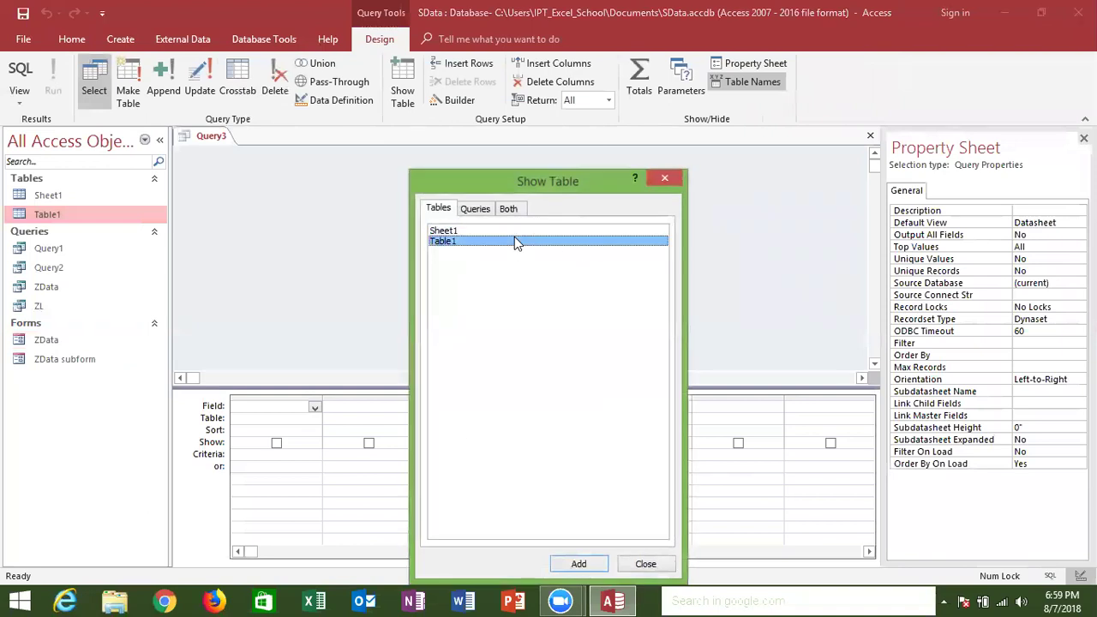
pyautogui.click(655, 178)
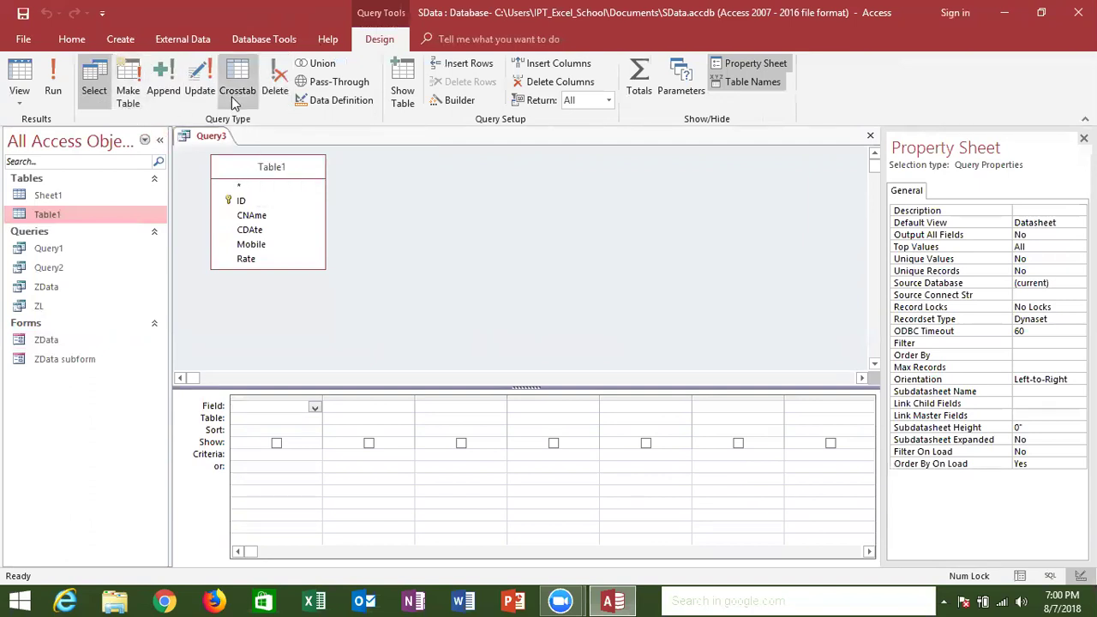
pyautogui.doubleClick(60, 251)
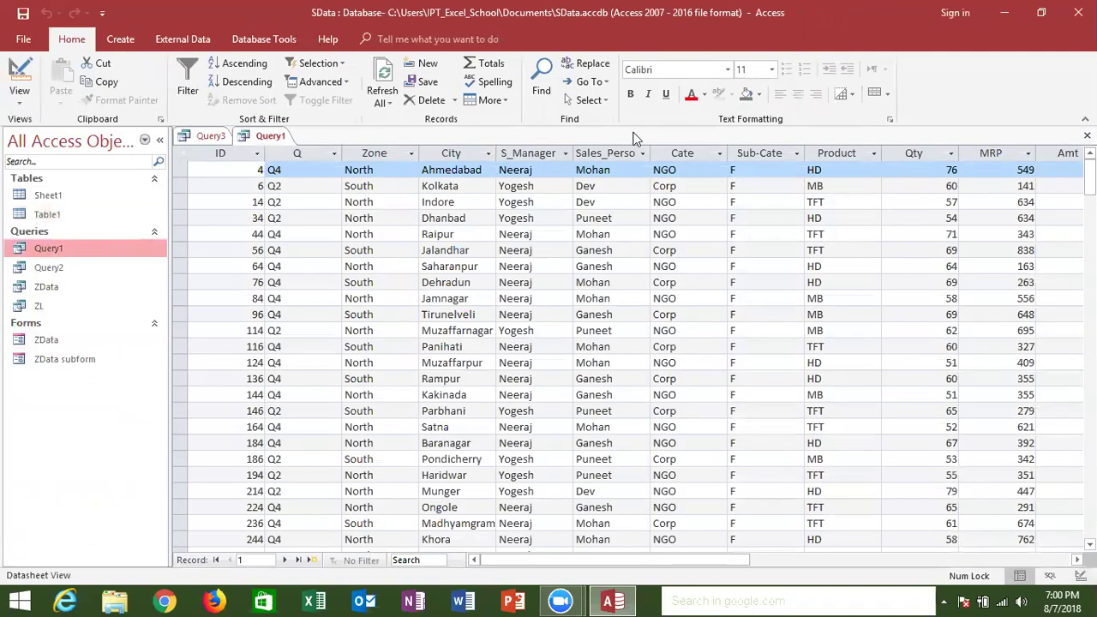
pyautogui.click(940, 183)
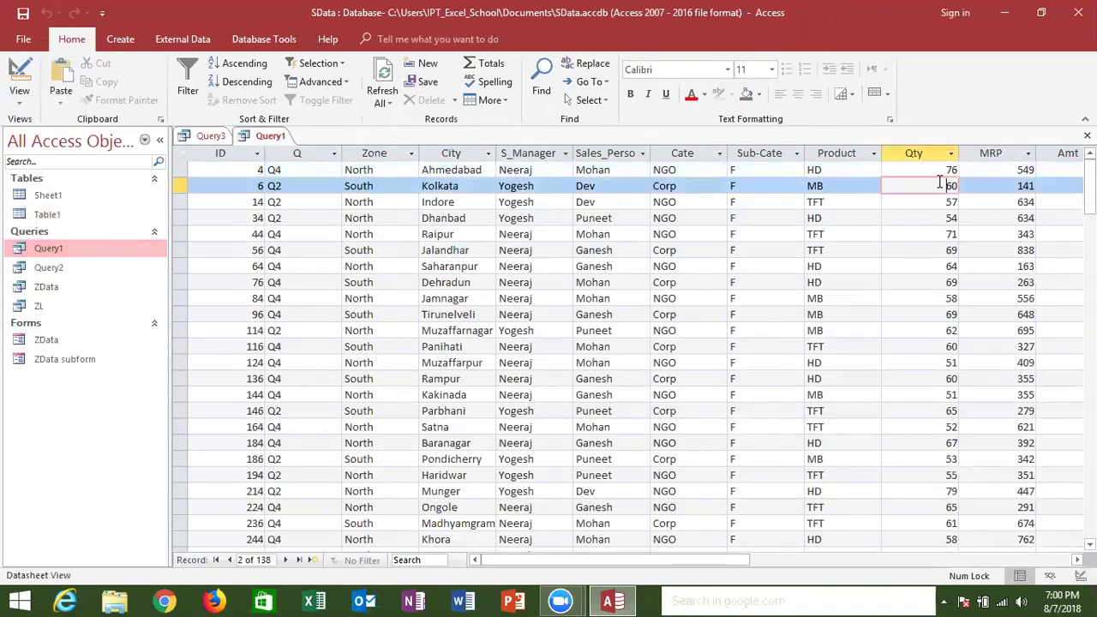
pyautogui.click(927, 204)
pyautogui.click(927, 219)
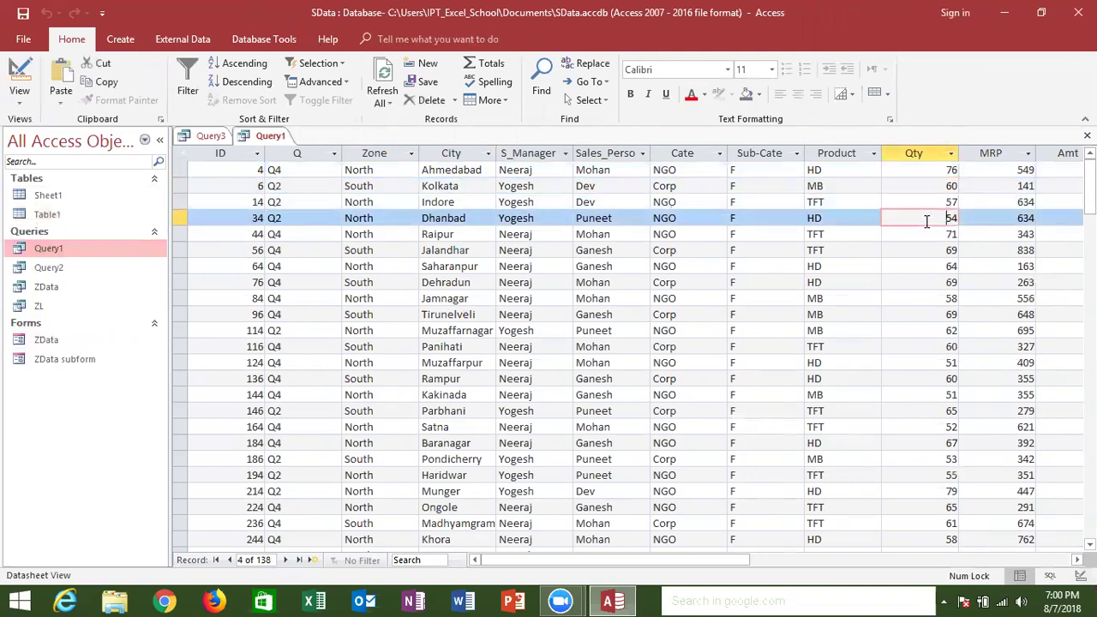
pyautogui.click(933, 237)
pyautogui.click(933, 248)
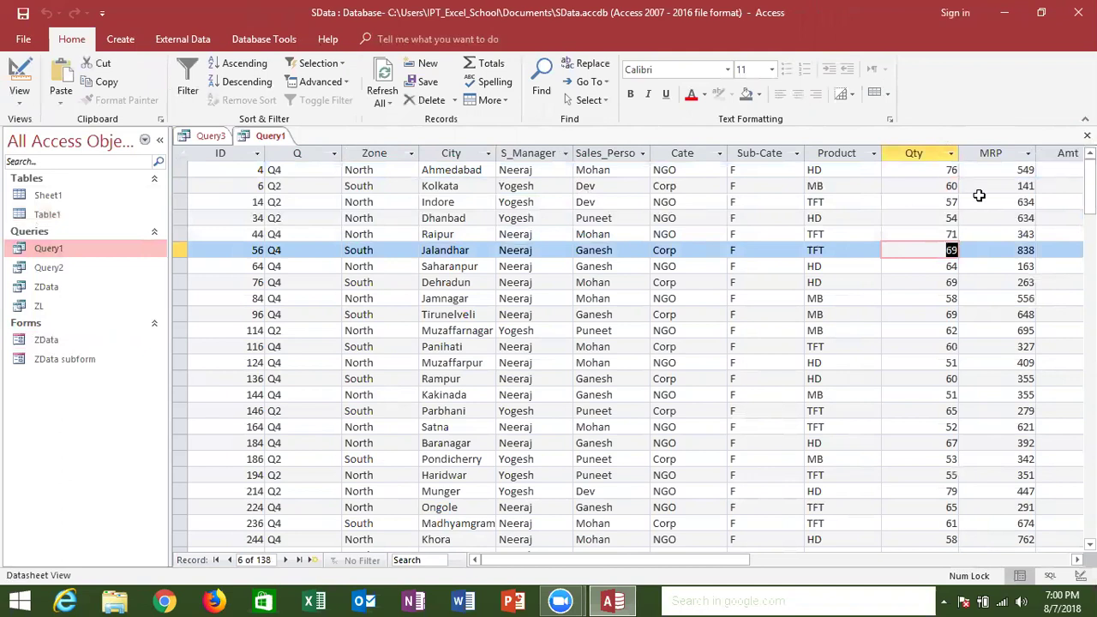
pyautogui.write('545445')
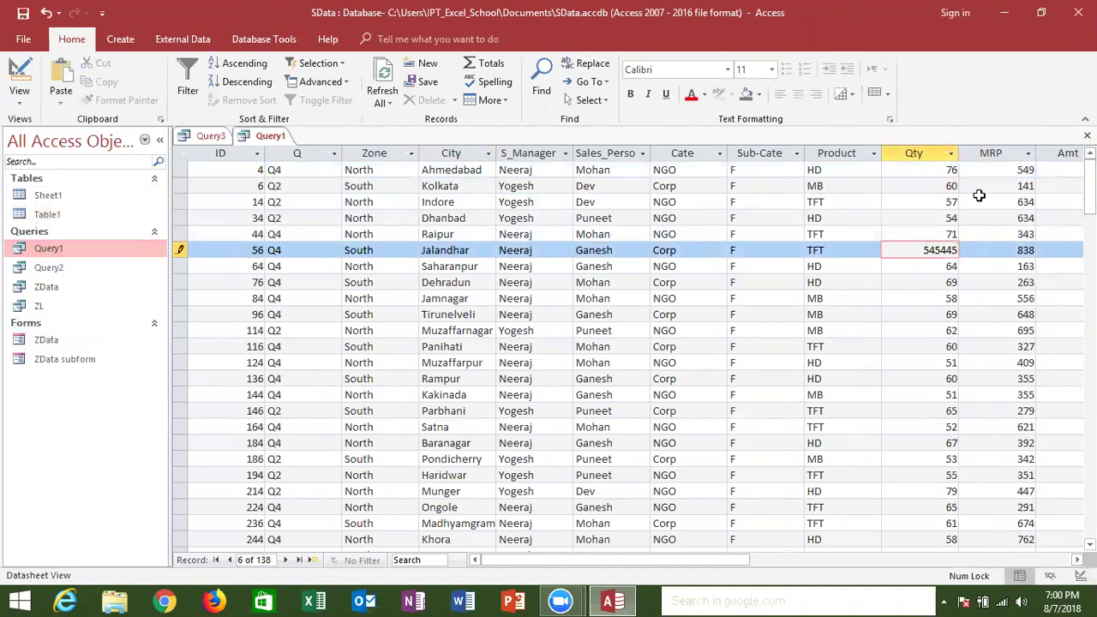
pyautogui.press('Escape')
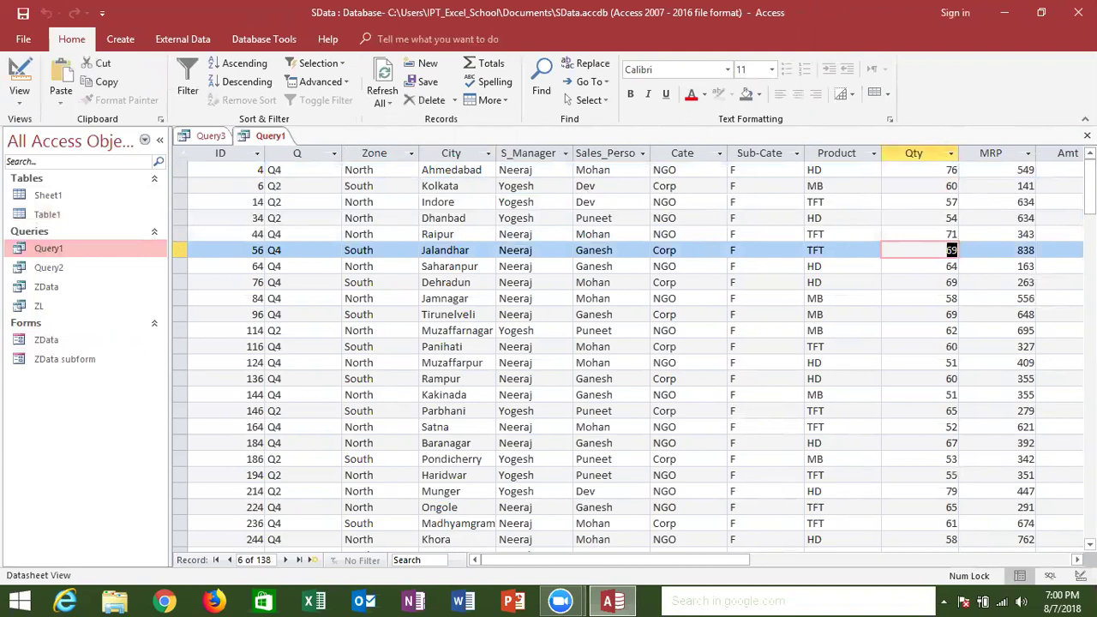
pyautogui.hotkey('ctrl', '.')
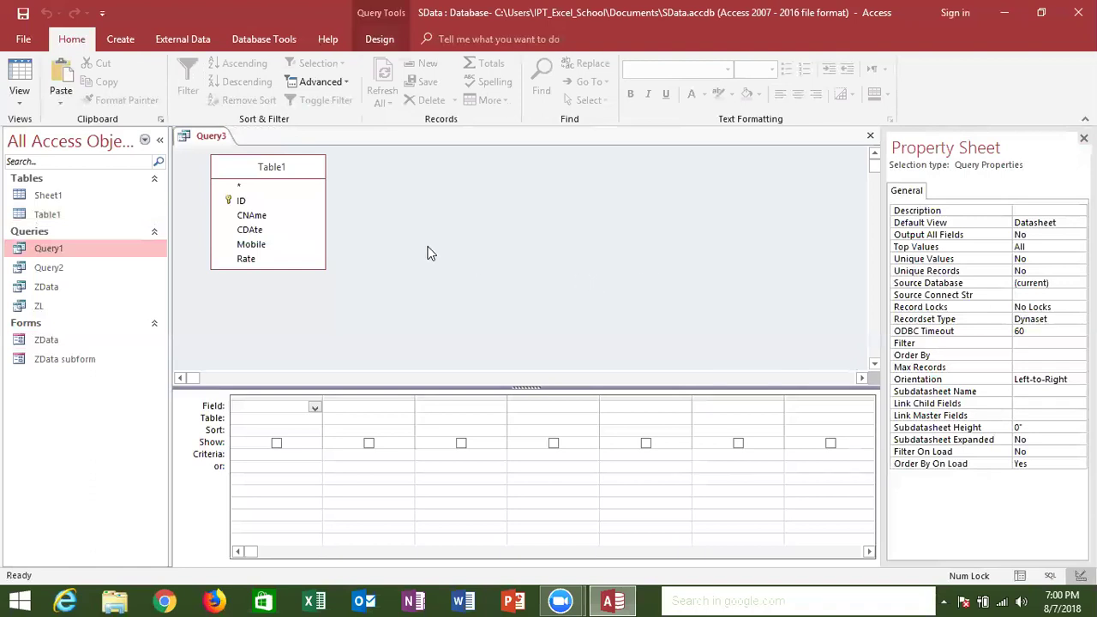
# Add all Table1 fields (Table1.*) to the query grid and move to the second column
pyautogui.doubleClick(241, 186)
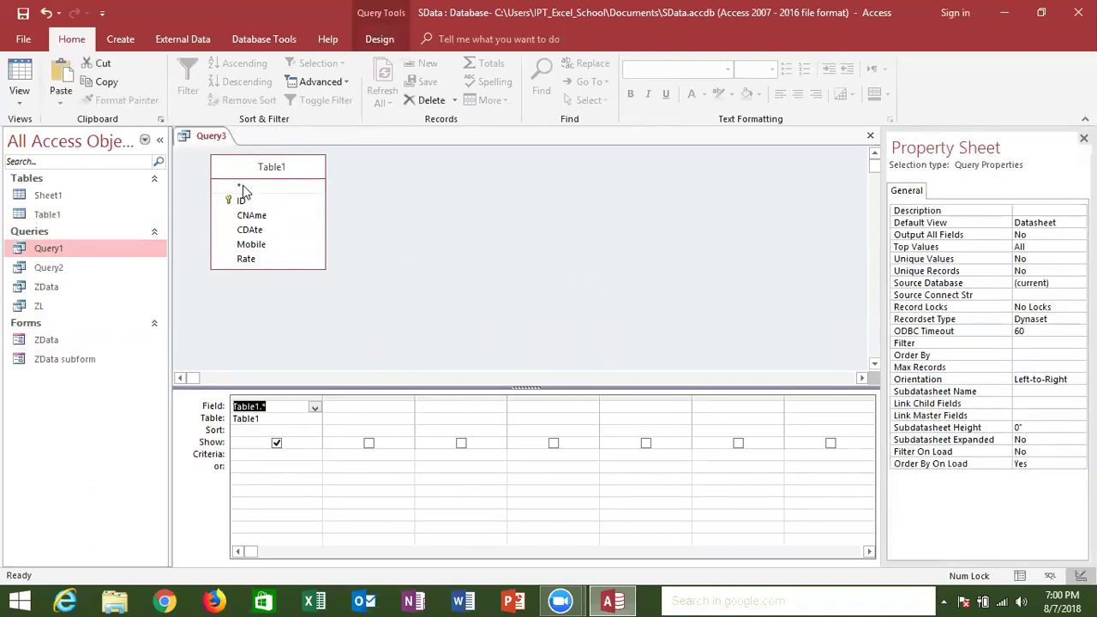
pyautogui.click(335, 401)
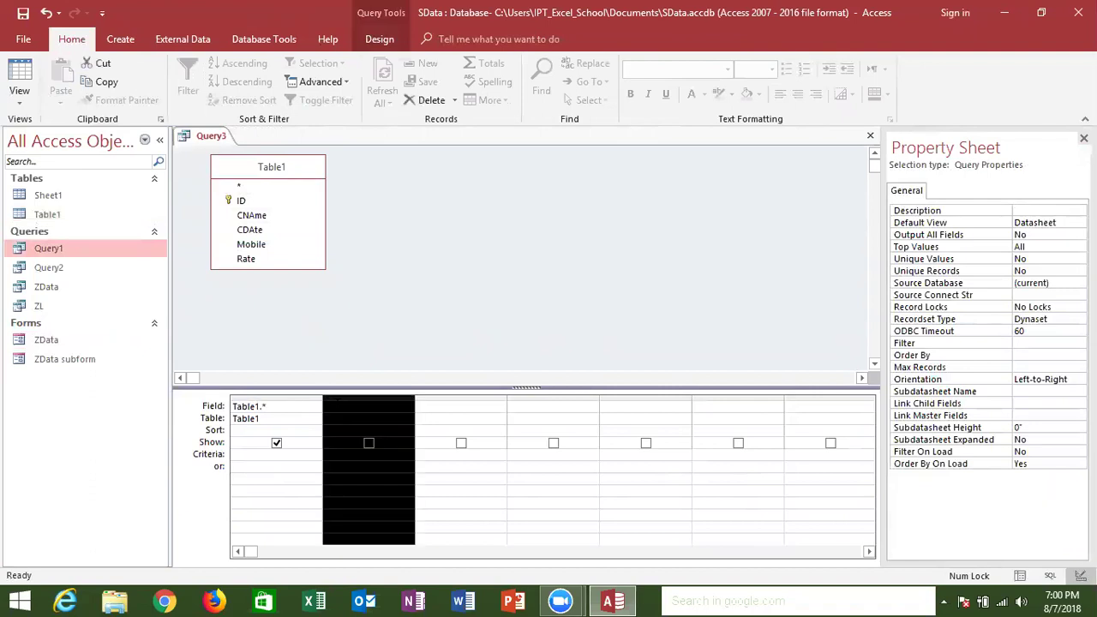
pyautogui.click(335, 407)
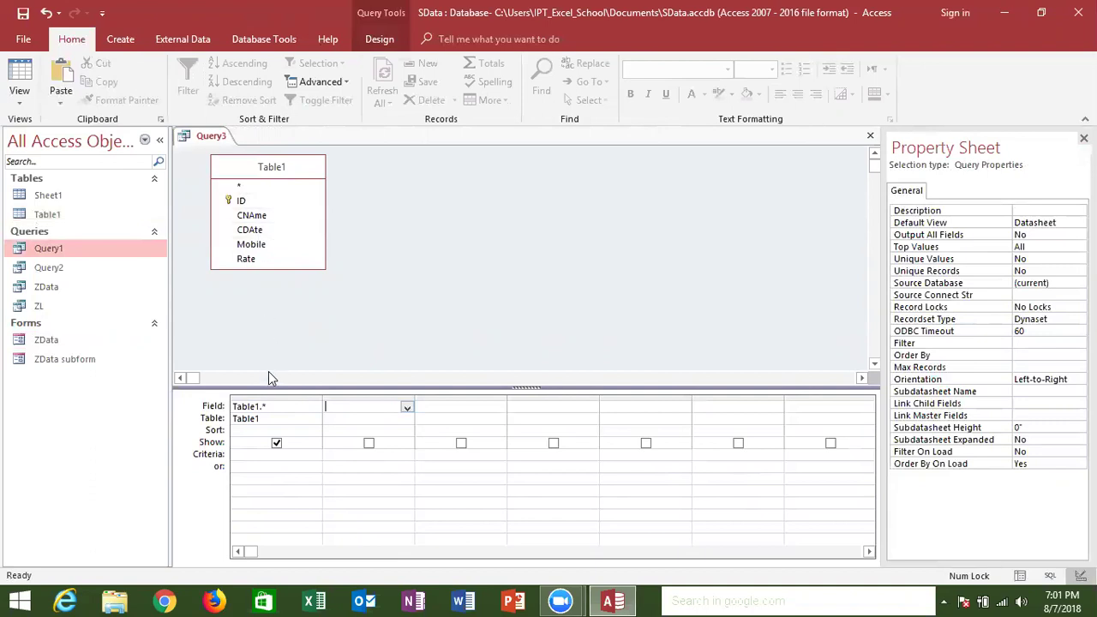
# Close Query3 without saving it and select the Sheet1 table
pyautogui.click(870, 138)
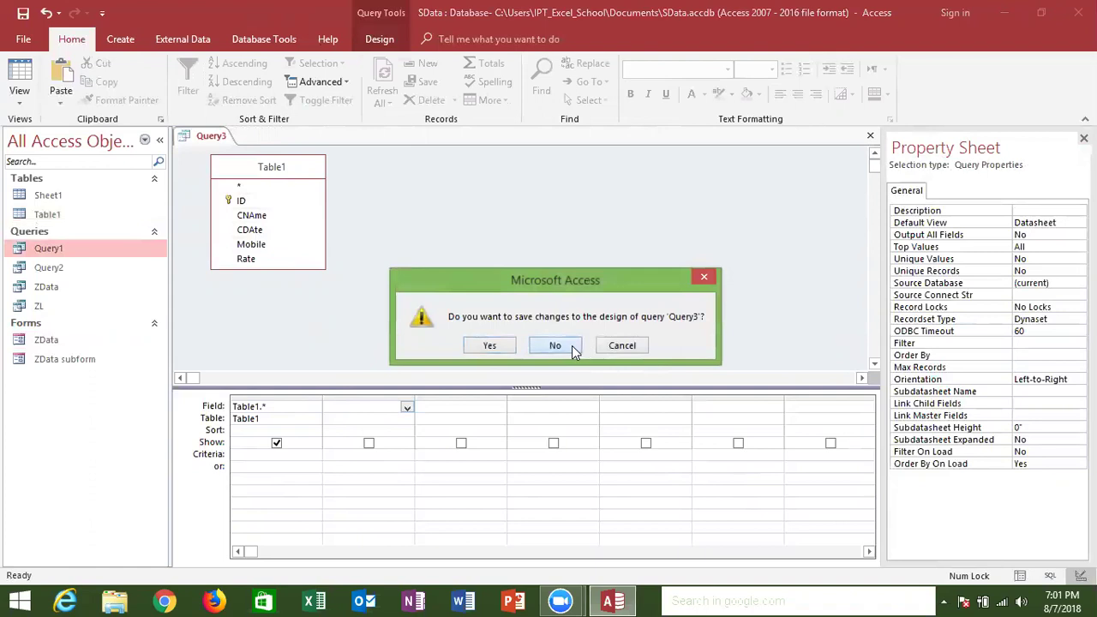
pyautogui.click(566, 345)
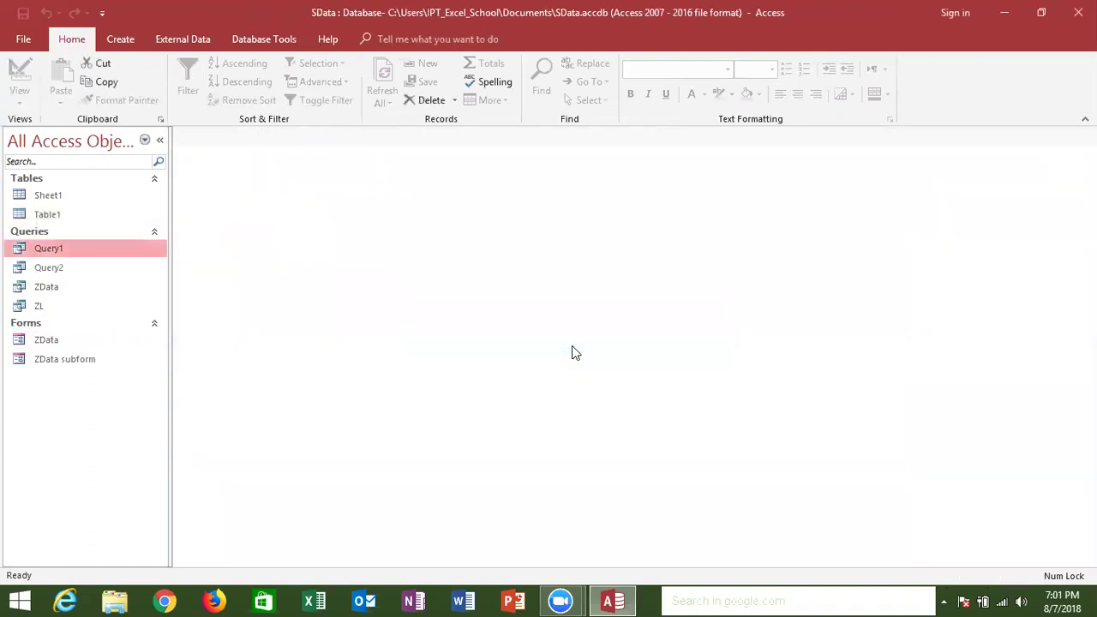
pyautogui.click(105, 196)
# Start a new query design with Sheet1 as its source table
pyautogui.click(123, 35)
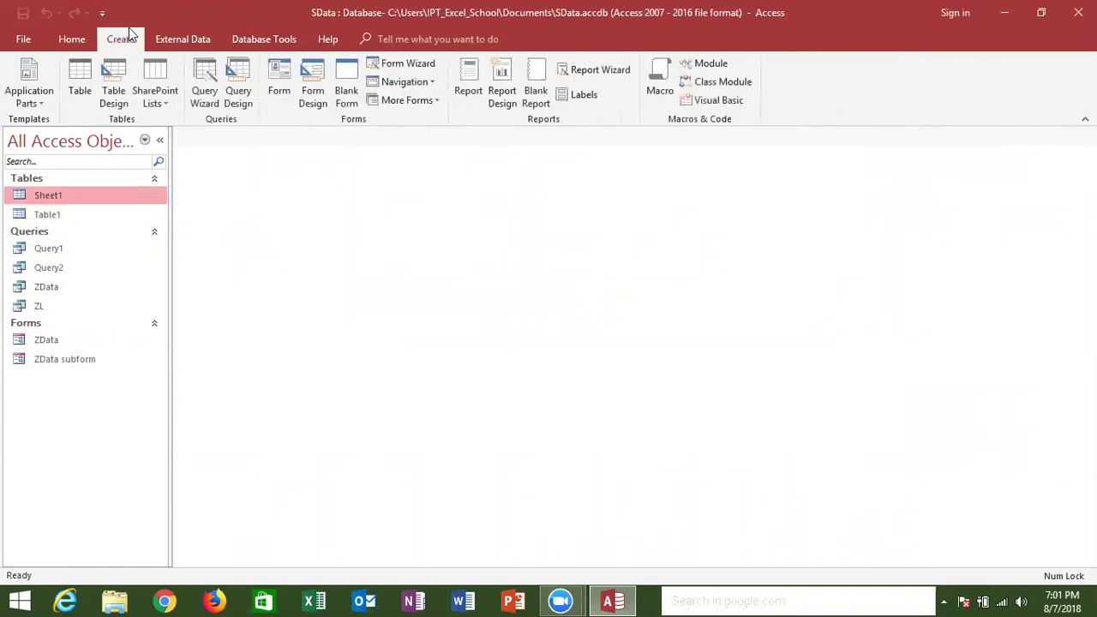
pyautogui.click(245, 107)
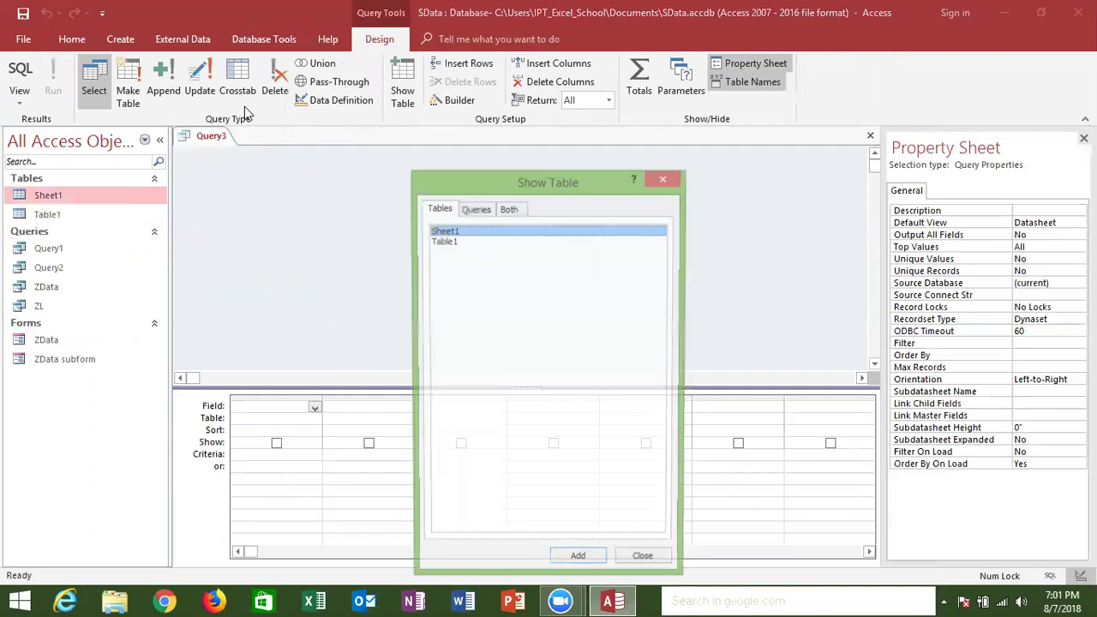
pyautogui.doubleClick(459, 239)
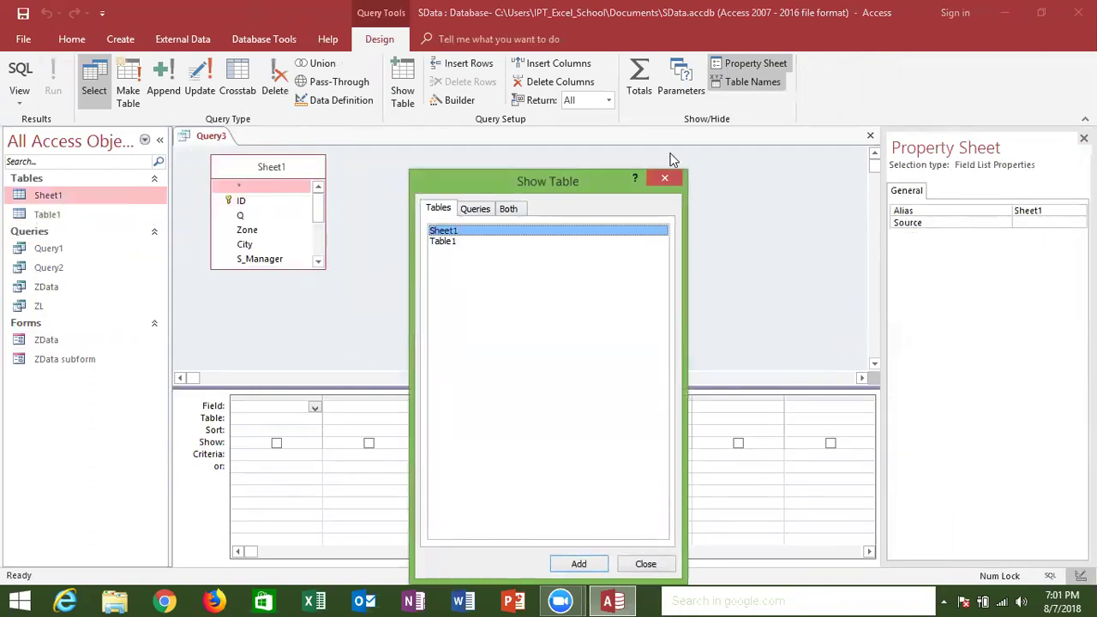
pyautogui.click(674, 180)
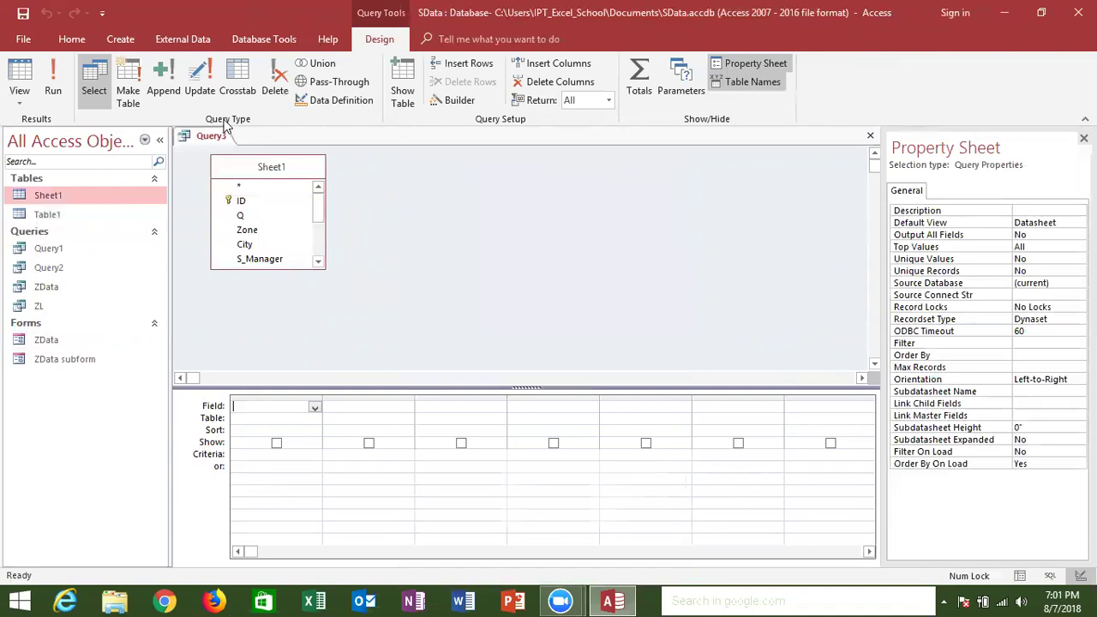
# Make it a make-table query that outputs to a new table named Data1
pyautogui.click(130, 94)
pyautogui.moveTo(545, 157)
pyautogui.mouseDown()
pyautogui.moveTo(677, 194)
pyautogui.moveTo(574, 214)
pyautogui.mouseUp()
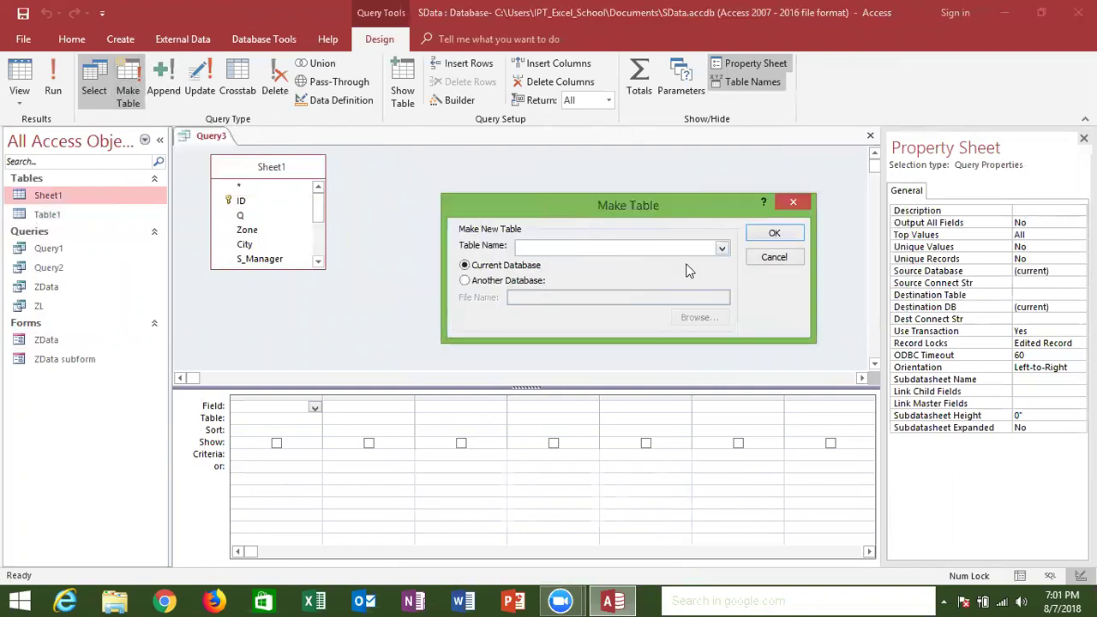
pyautogui.click(721, 249)
pyautogui.click(721, 249)
pyautogui.write('Data1')
pyautogui.click(776, 235)
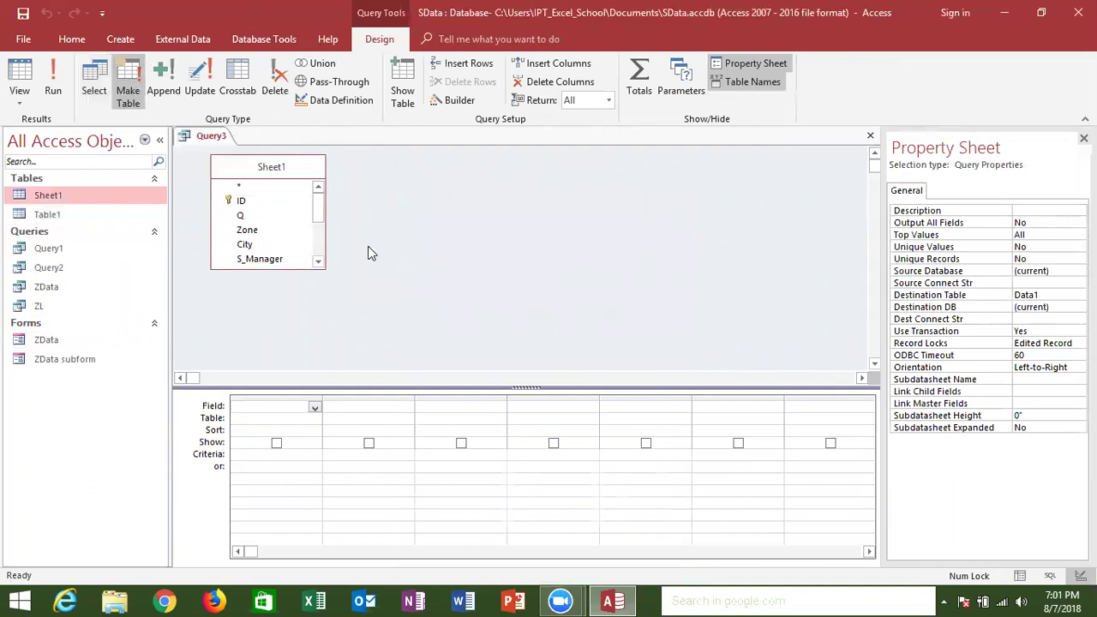
# Add Sheet1.* and the Q field to the query grid
pyautogui.doubleClick(248, 187)
pyautogui.click(258, 455)
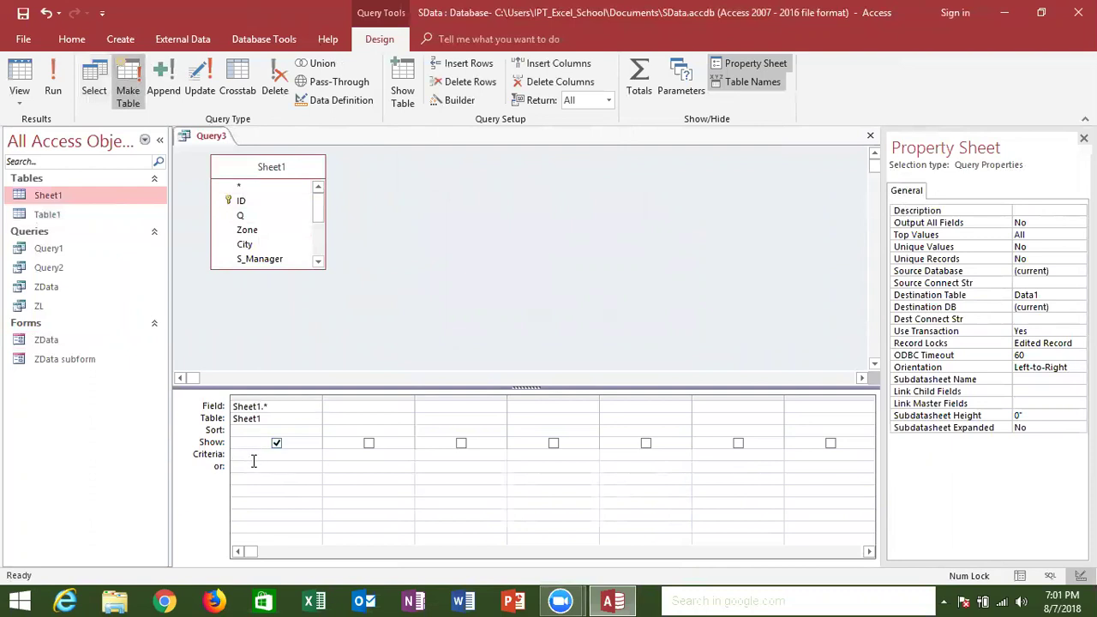
pyautogui.click(338, 407)
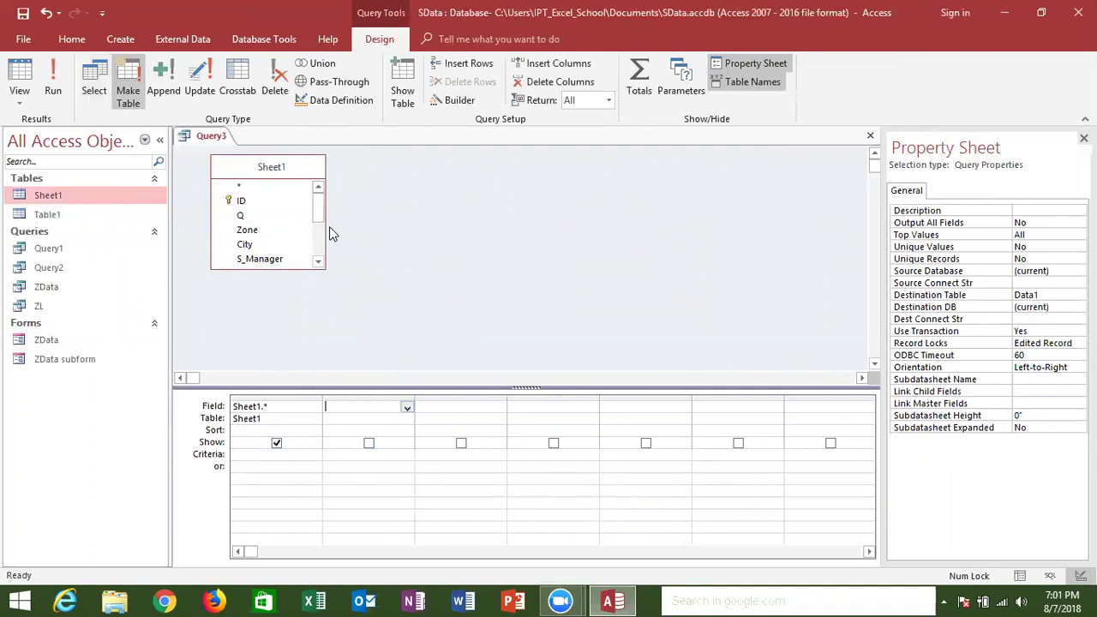
pyautogui.doubleClick(257, 215)
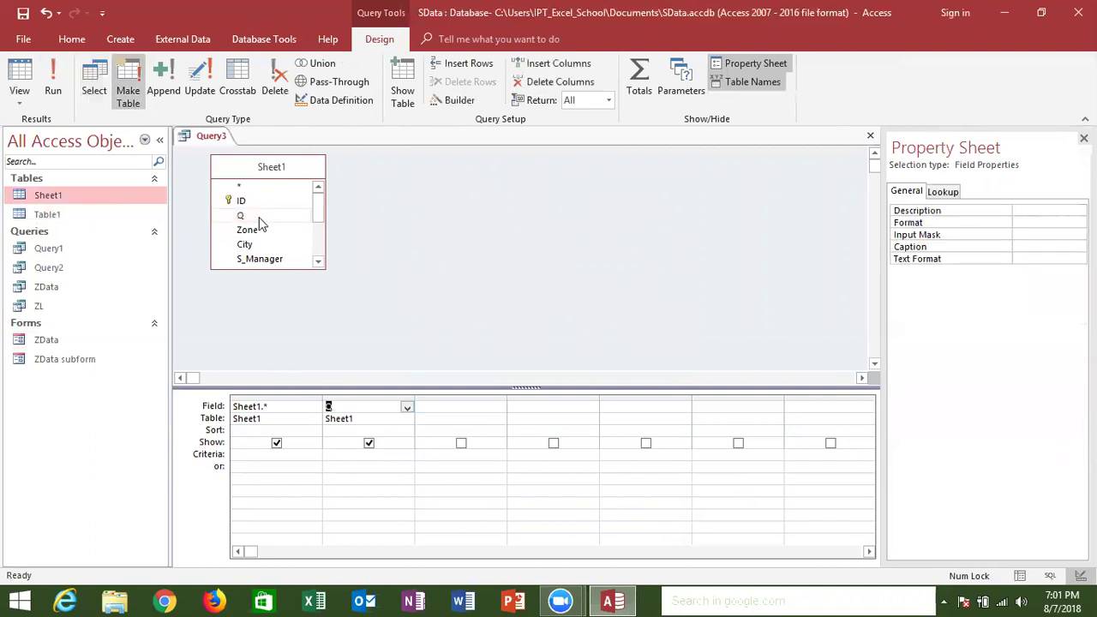
# Give the Q column the criterion ?, then close Query3 and choose to save it
pyautogui.click(336, 453)
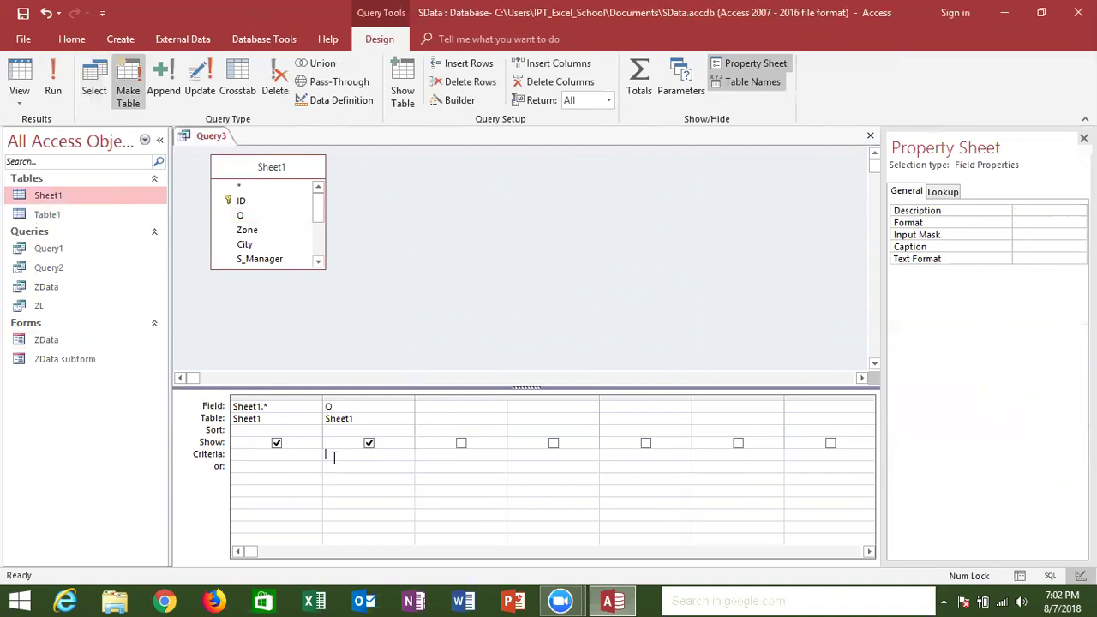
pyautogui.write('?')
pyautogui.click(347, 320)
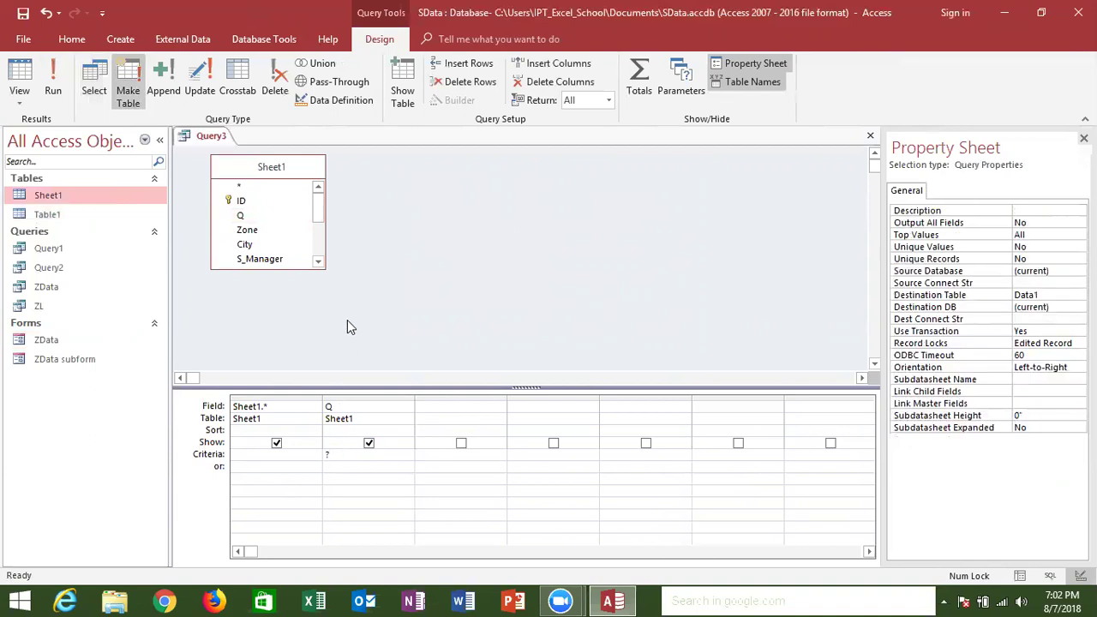
pyautogui.click(871, 136)
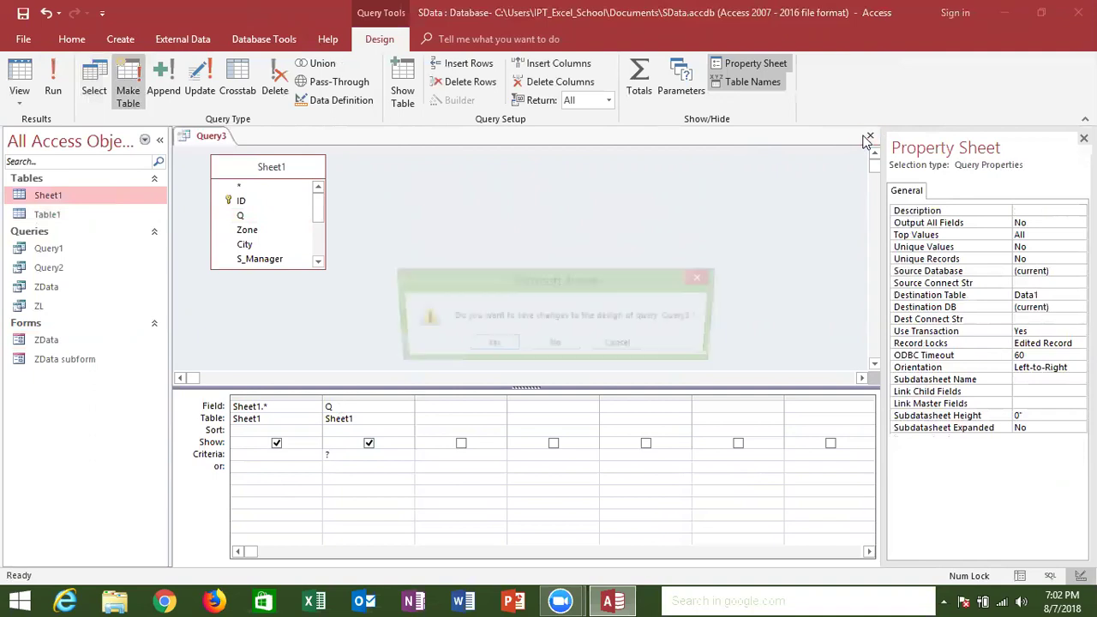
pyautogui.click(500, 351)
# Save the query as Query3 and run it with parameter Q1, dismissing the duplicate-field error
pyautogui.click(548, 244)
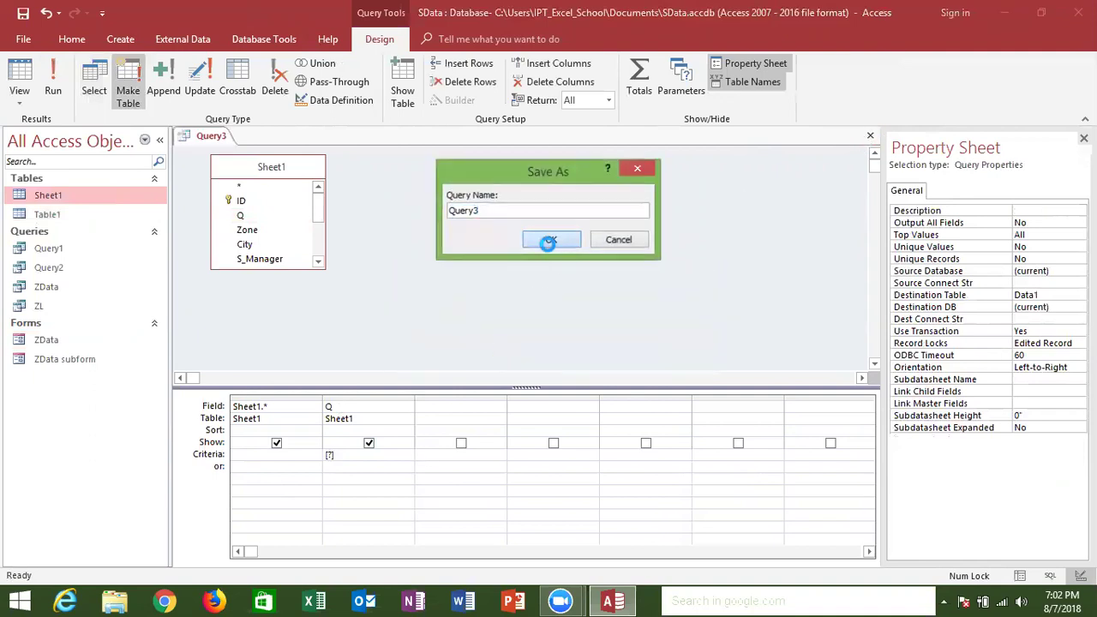
pyautogui.doubleClick(90, 250)
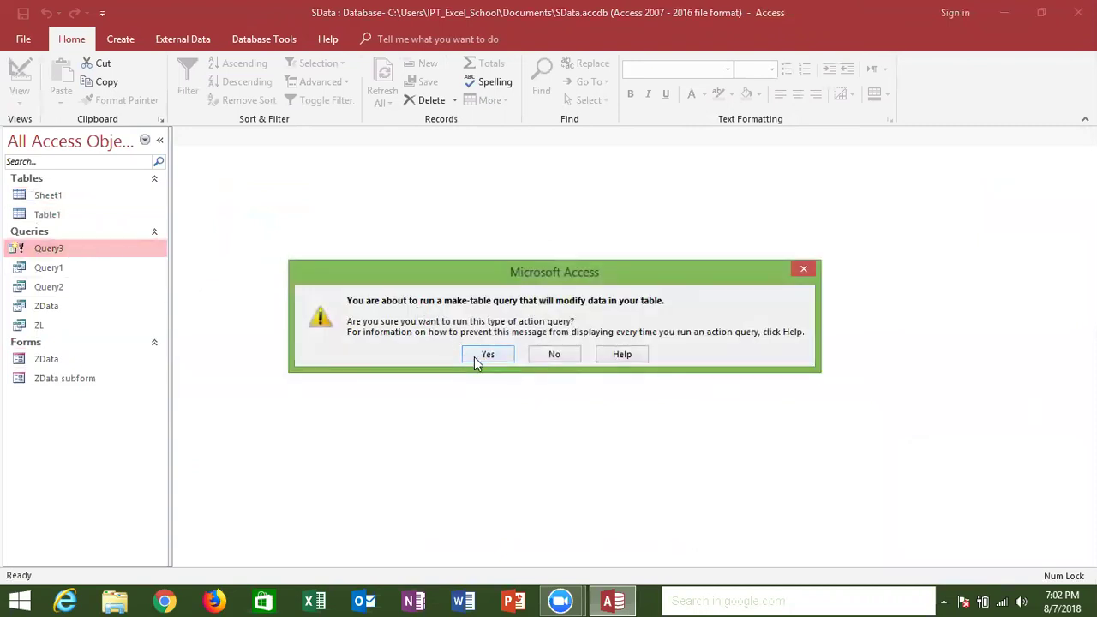
pyautogui.click(475, 357)
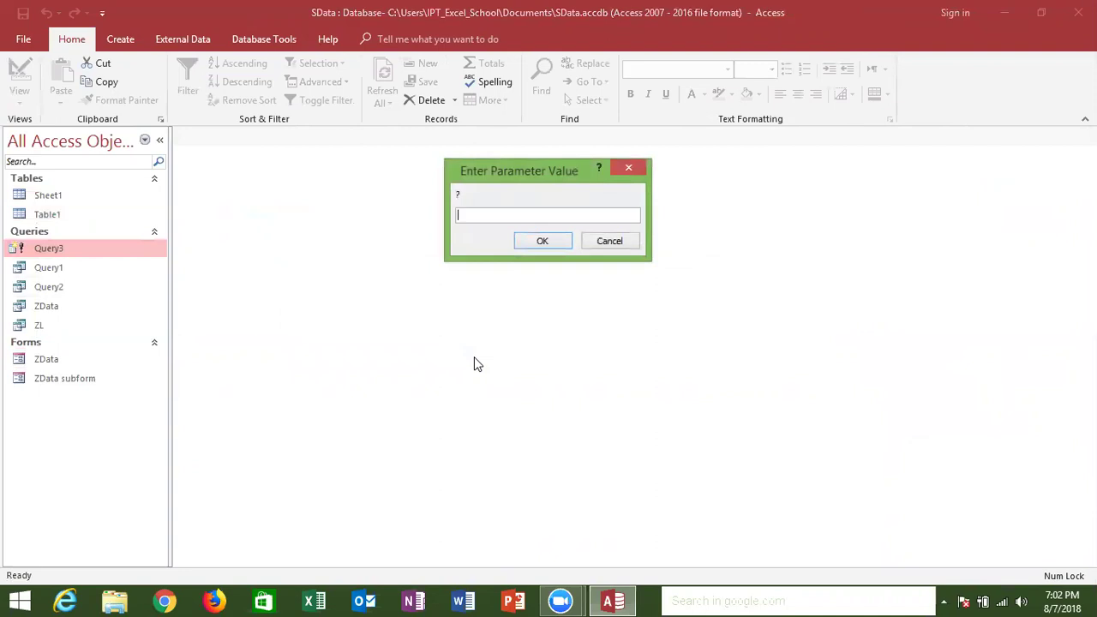
pyautogui.write('Q')
pyautogui.click(548, 241)
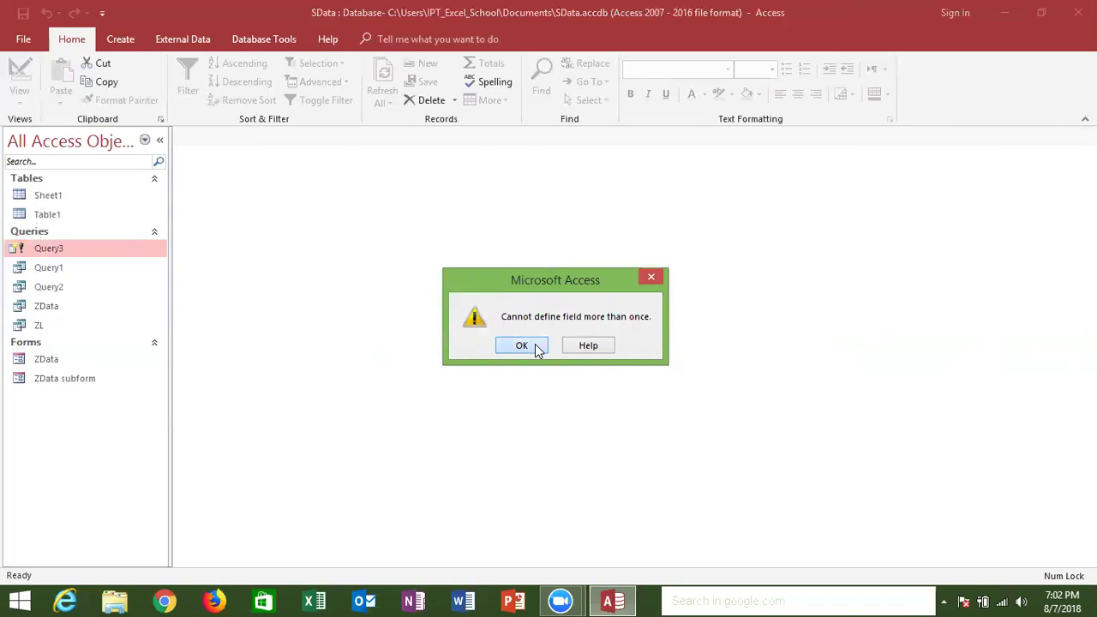
pyautogui.click(537, 348)
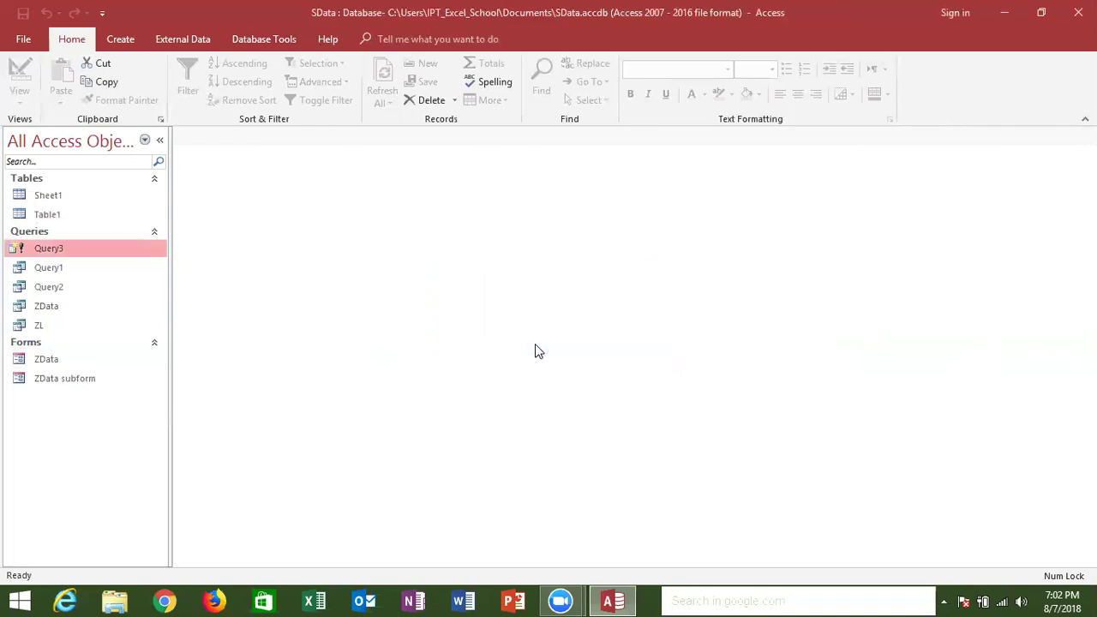
# In Query3's design, uncheck Show for the Q column and save the change
pyautogui.rightClick(69, 250)
pyautogui.click(107, 283)
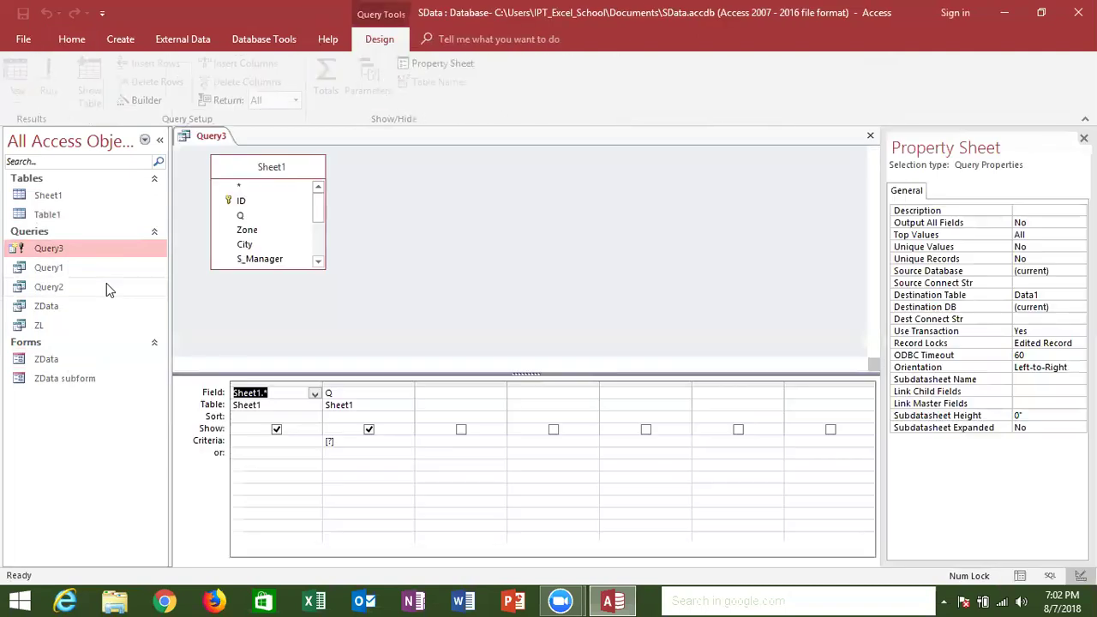
pyautogui.click(369, 430)
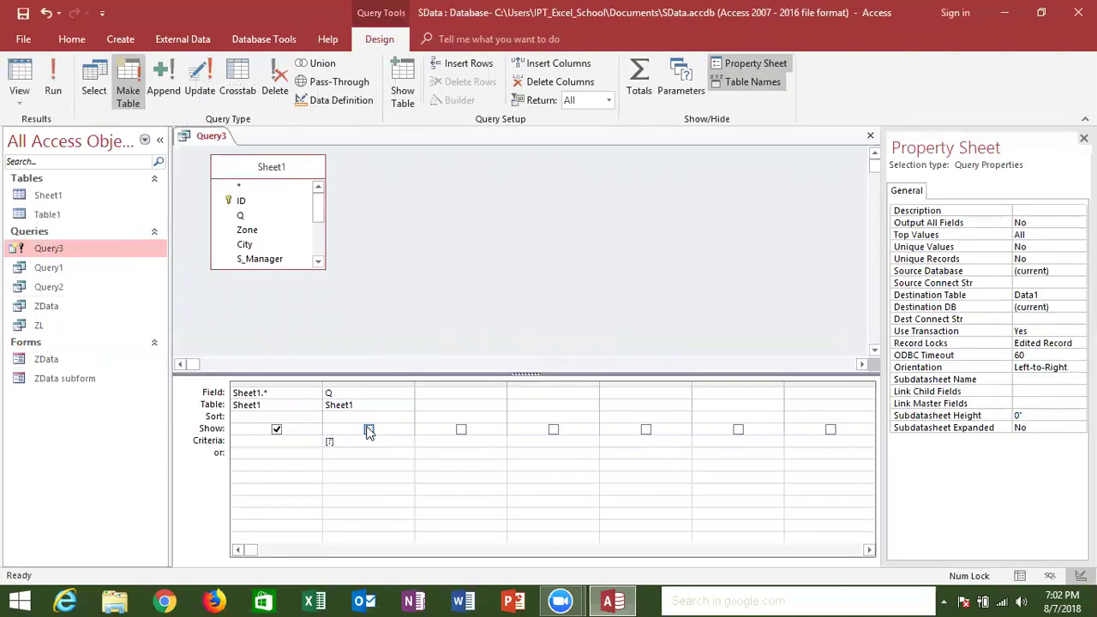
pyautogui.click(871, 135)
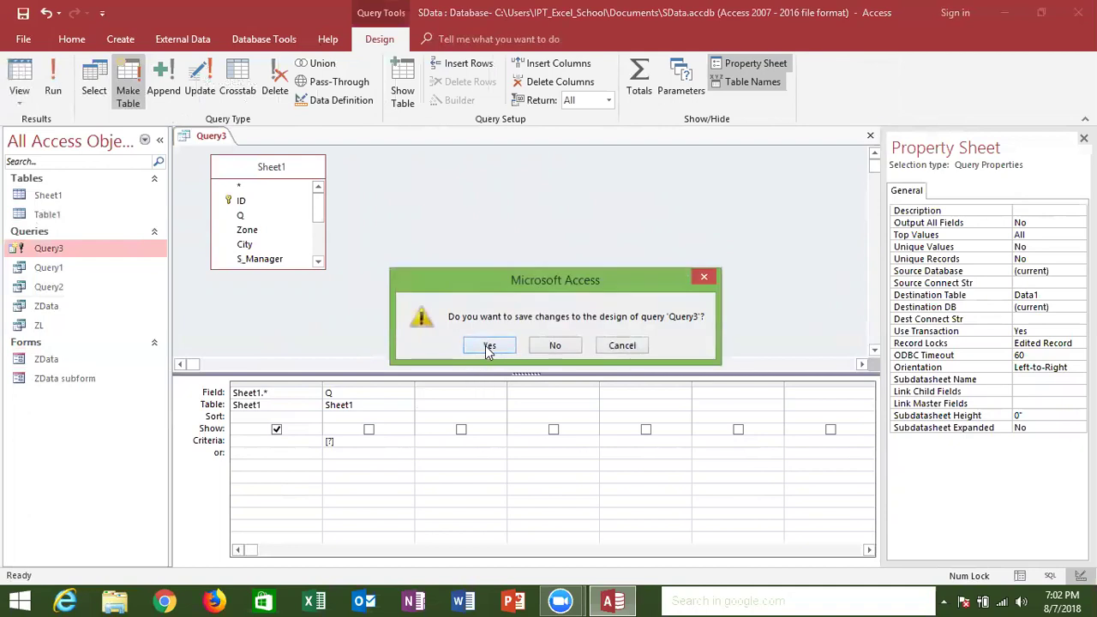
pyautogui.click(488, 347)
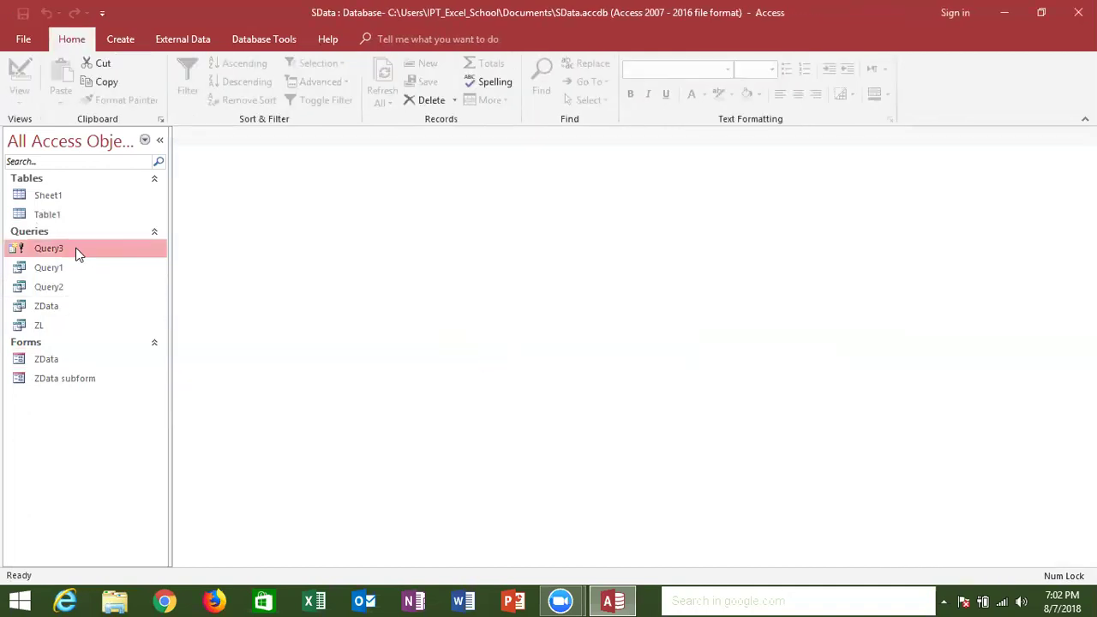
# Run Query3 with parameter Q1, pasting 446 rows into a new Data1 table
pyautogui.doubleClick(77, 254)
pyautogui.click(500, 358)
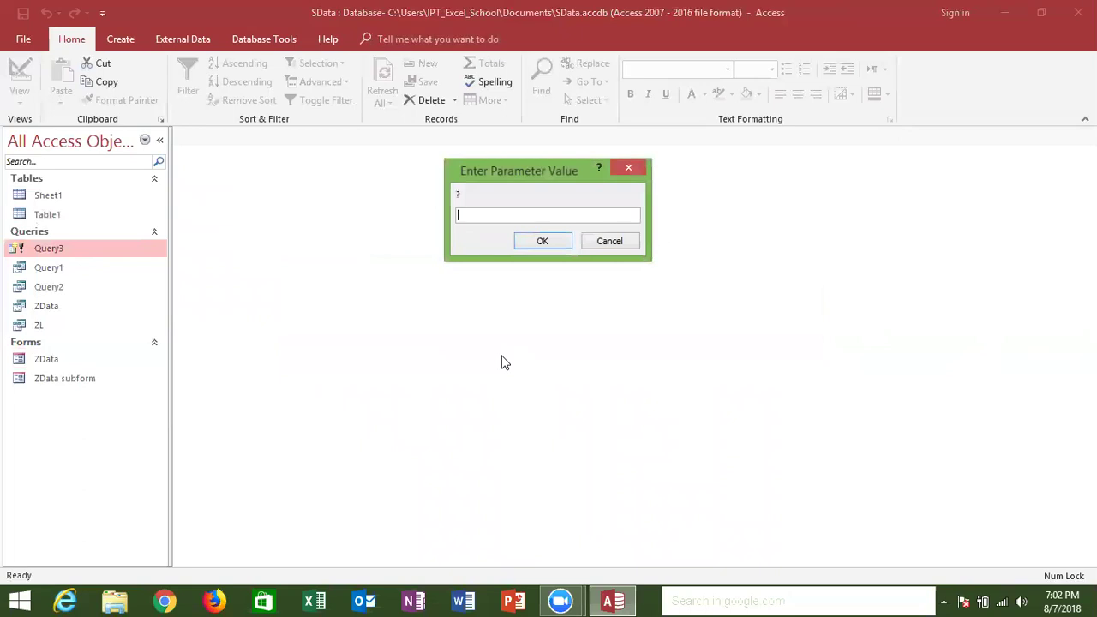
pyautogui.write('Q1')
pyautogui.click(538, 248)
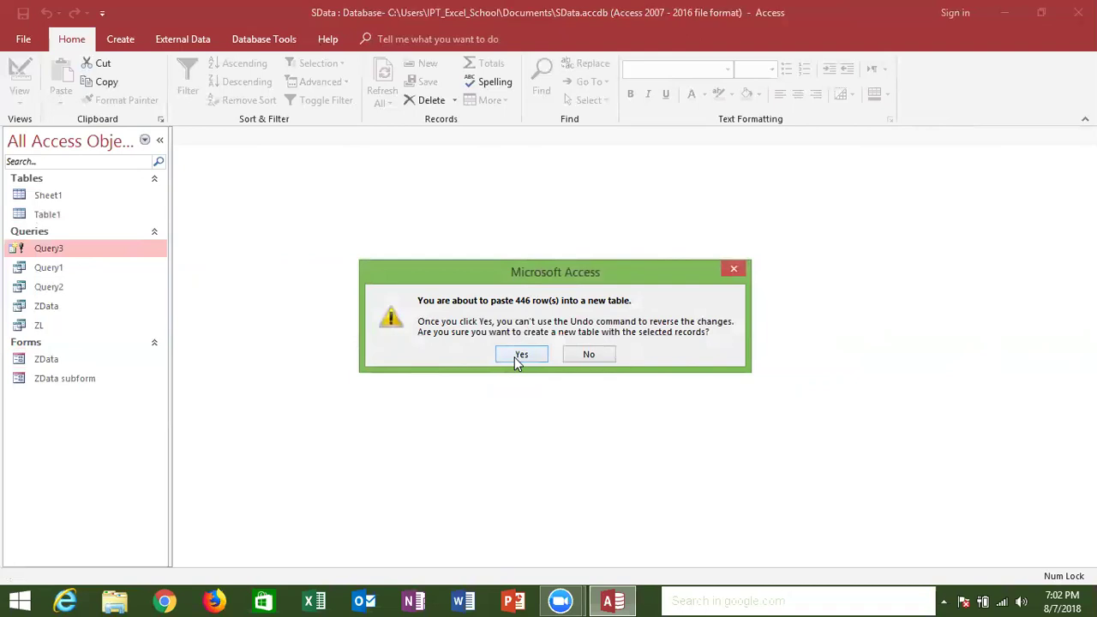
pyautogui.click(515, 358)
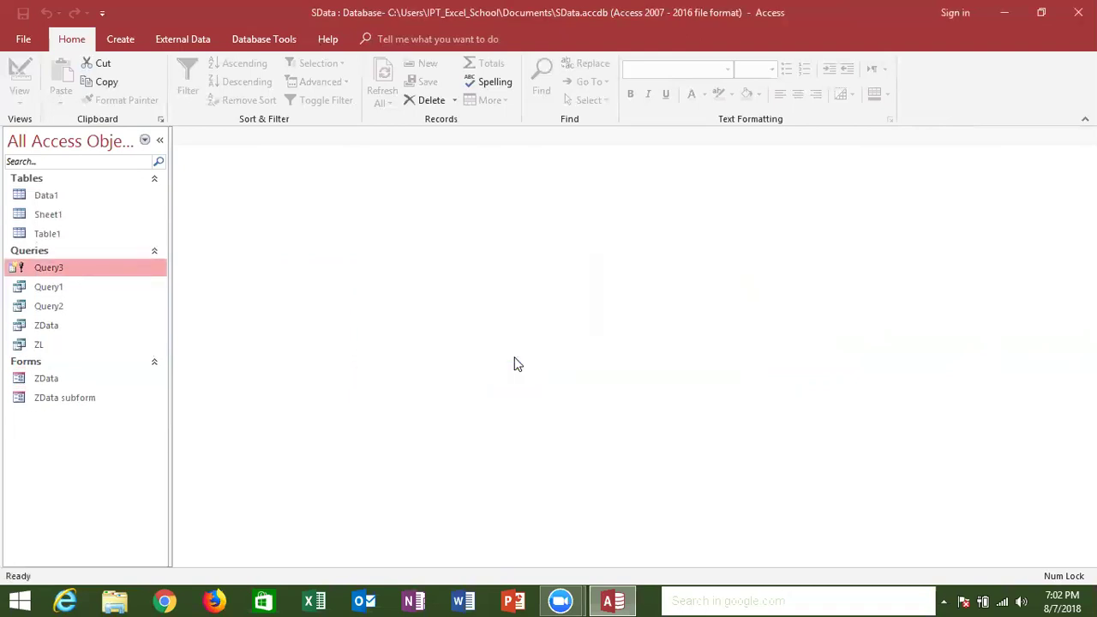
# Open the Data1 table, inspect its records, and close it
pyautogui.doubleClick(38, 197)
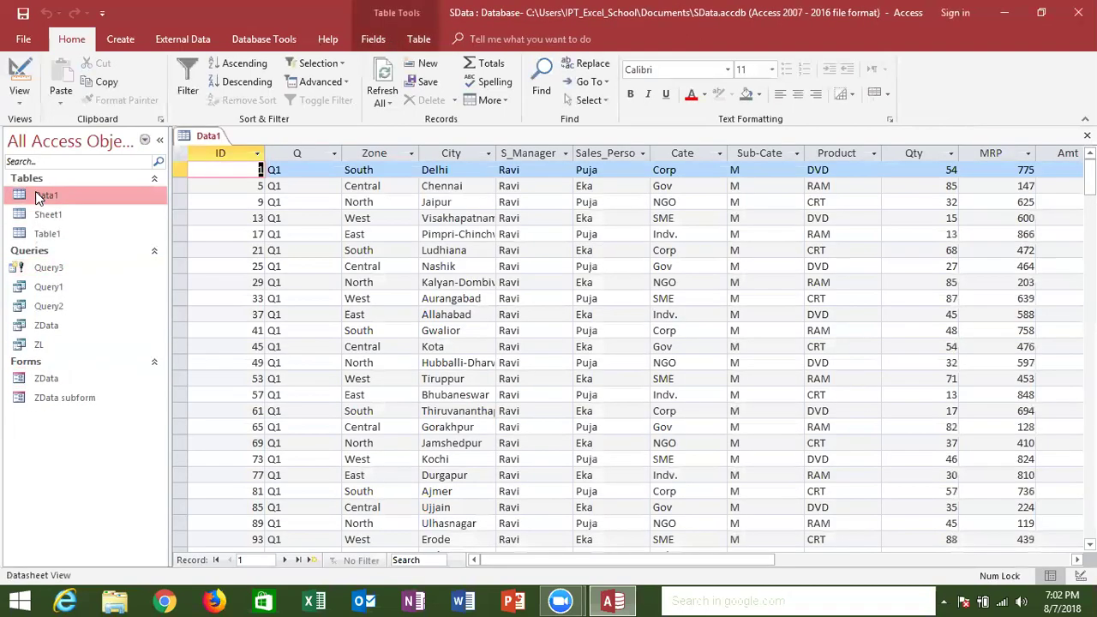
pyautogui.click(339, 219)
pyautogui.click(433, 296)
pyautogui.moveTo(1090, 176)
pyautogui.mouseDown()
pyautogui.moveTo(1090, 522)
pyautogui.moveTo(1091, 169)
pyautogui.mouseUp()
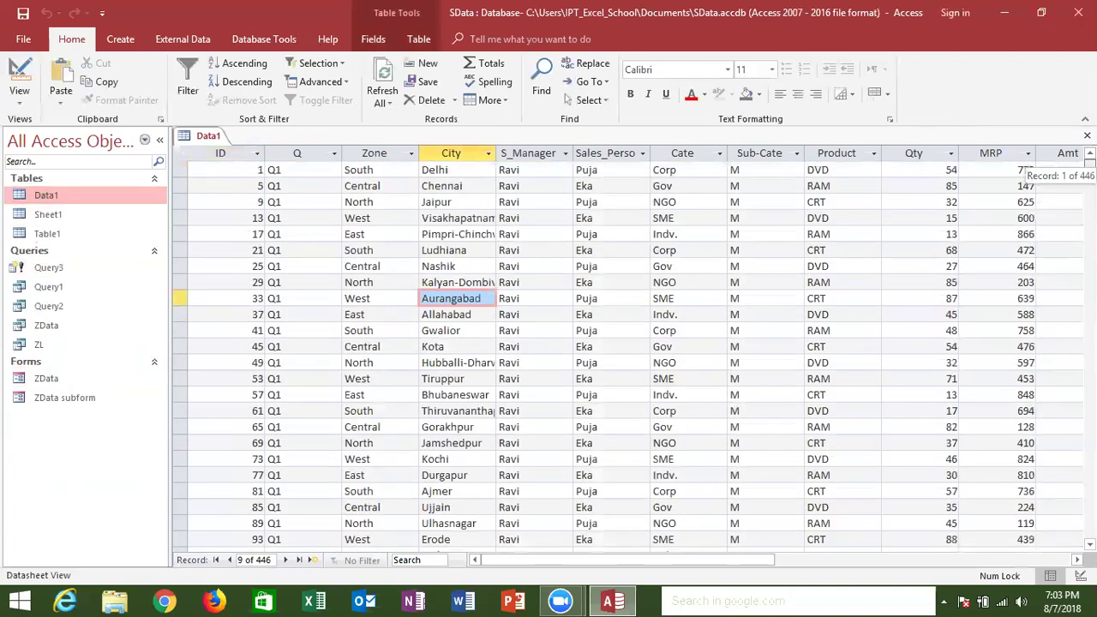
pyautogui.click(1087, 136)
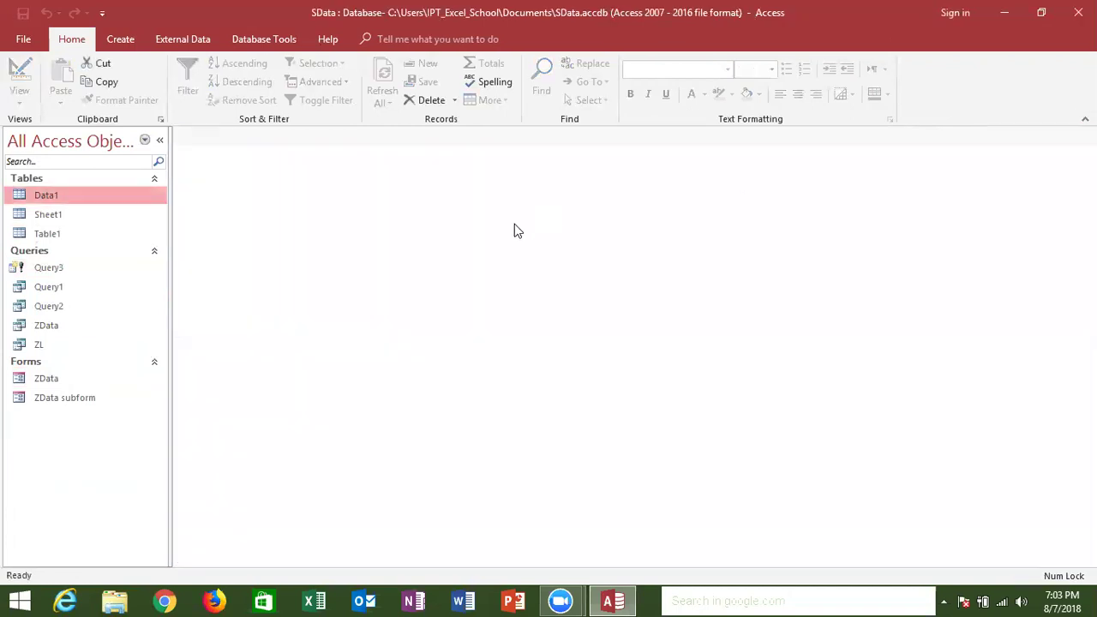
# Run Query3 again, confirming the make-table run and replacement of the existing Data1 table
pyautogui.click(75, 270)
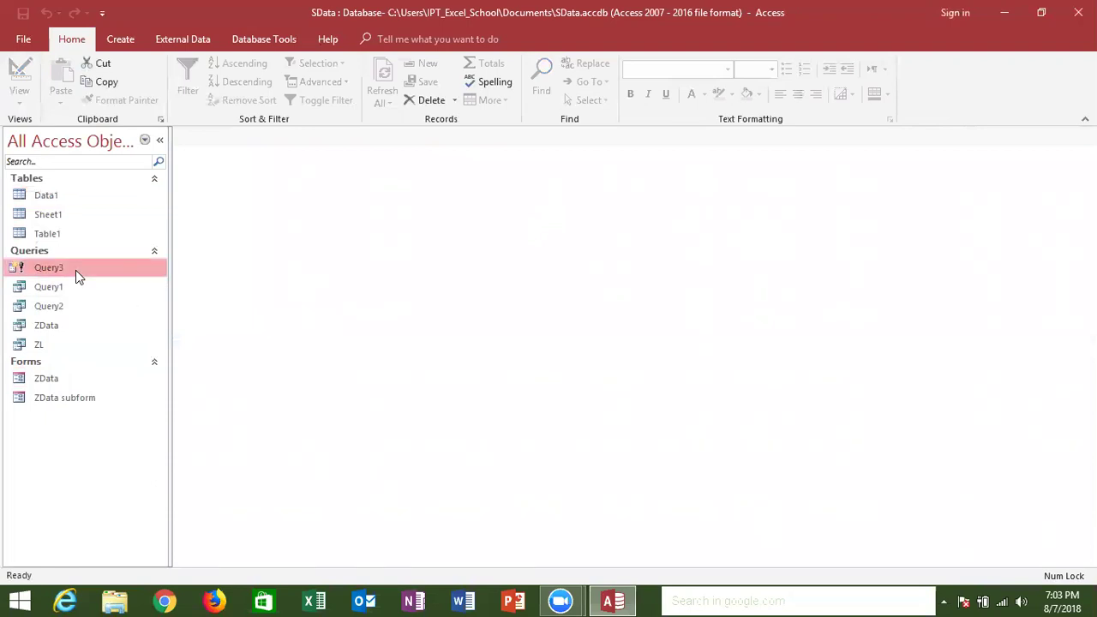
pyautogui.rightClick(76, 270)
pyautogui.click(64, 270)
pyautogui.doubleClick(64, 270)
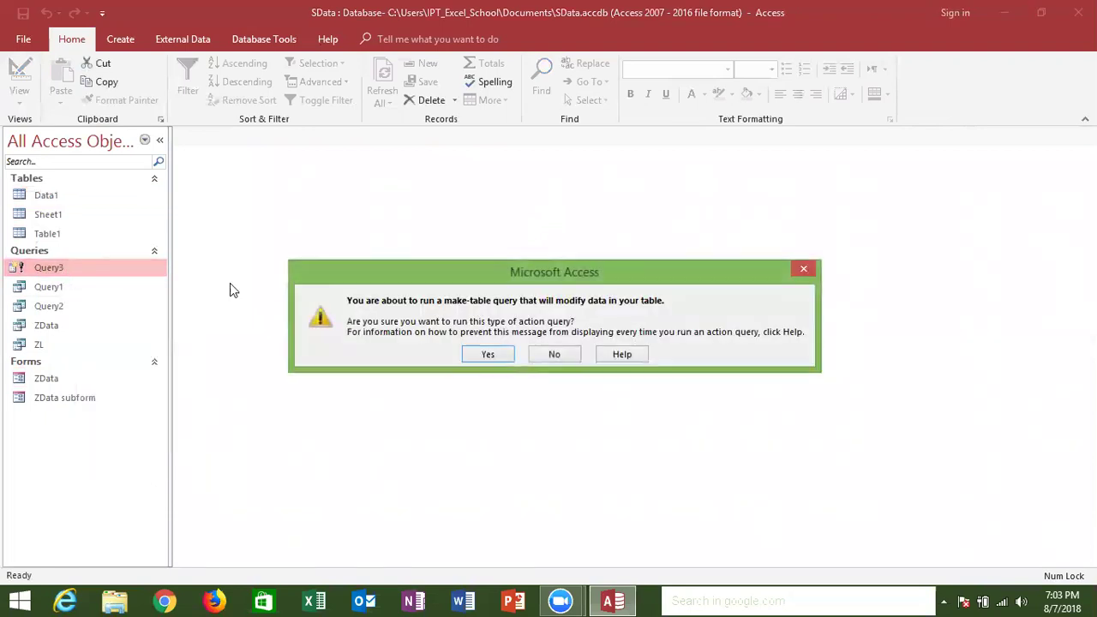
pyautogui.click(488, 355)
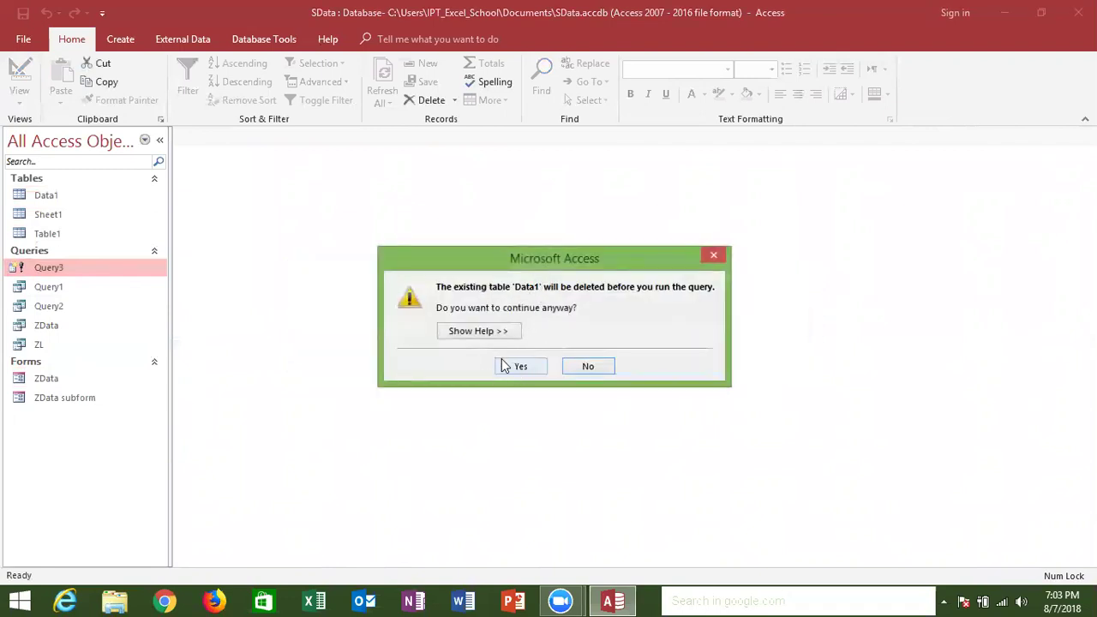
pyautogui.click(511, 368)
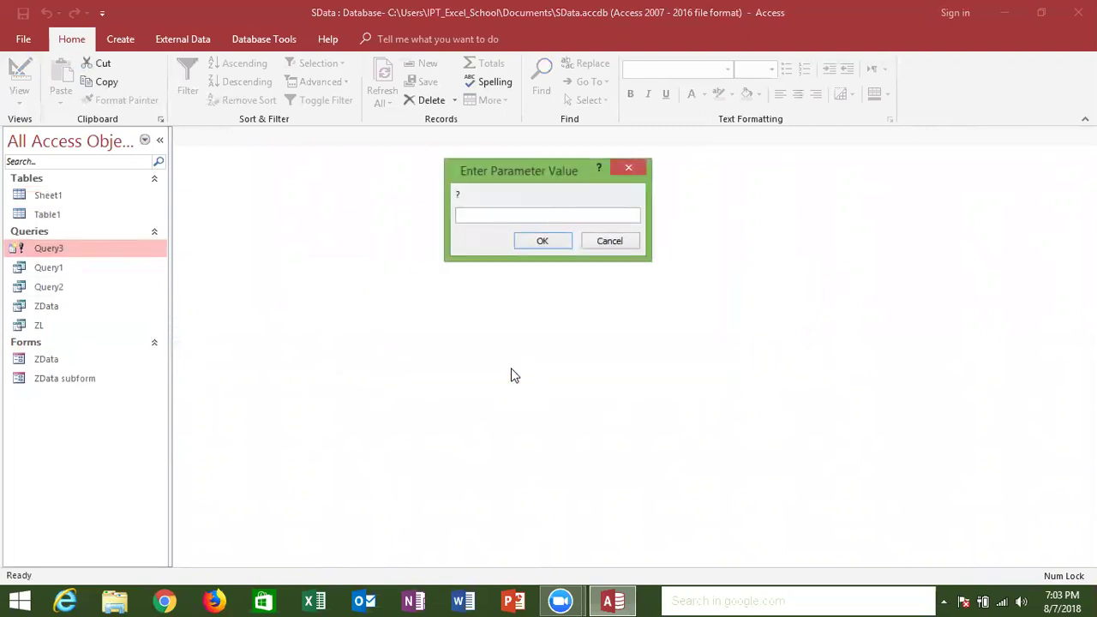
# Enter Q3 as the parameter, paste the 445 rows, then open and close Data1
pyautogui.write('Q3')
pyautogui.click(547, 243)
pyautogui.click(529, 352)
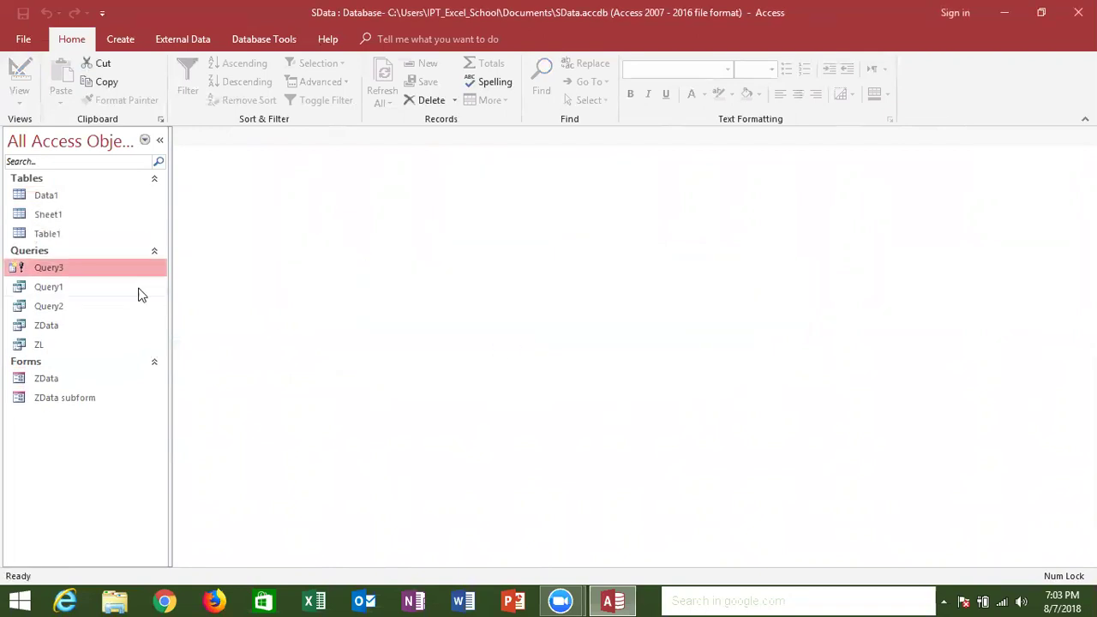
pyautogui.doubleClick(96, 204)
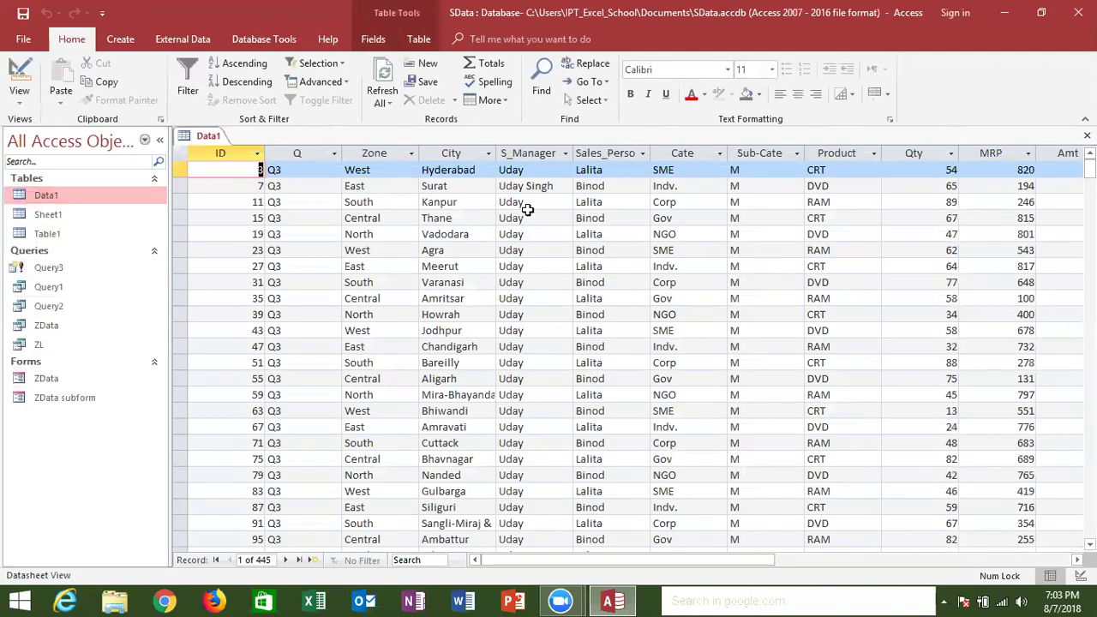
pyautogui.click(1088, 136)
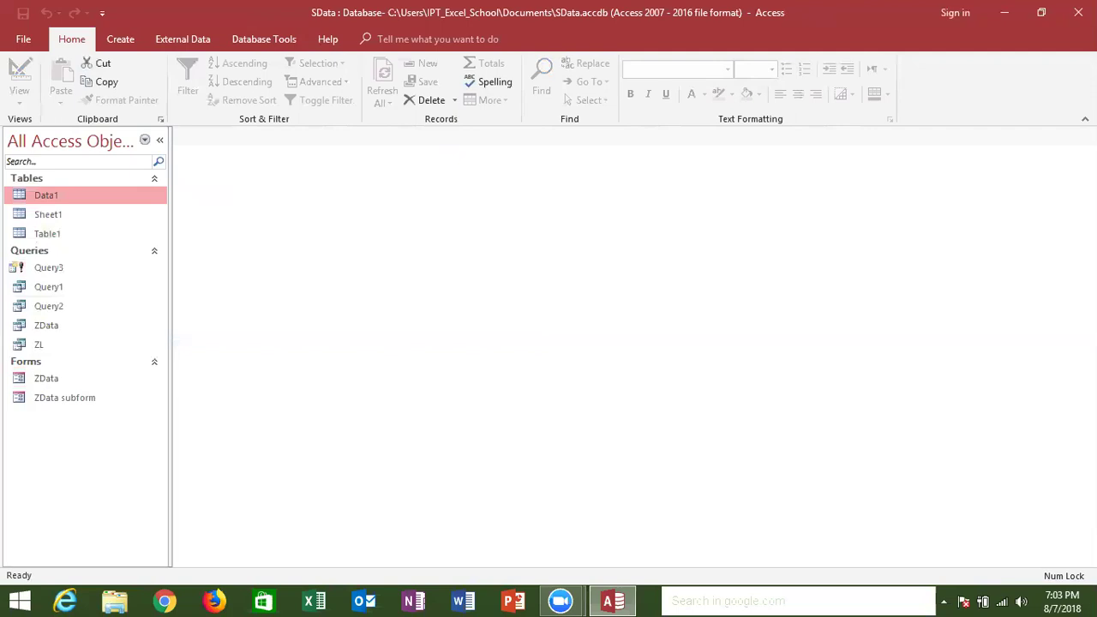
# Open Query3 in Design View and switch to SQL View showing SELECT Sheet1.* INTO Data1
pyautogui.rightClick(160, 204)
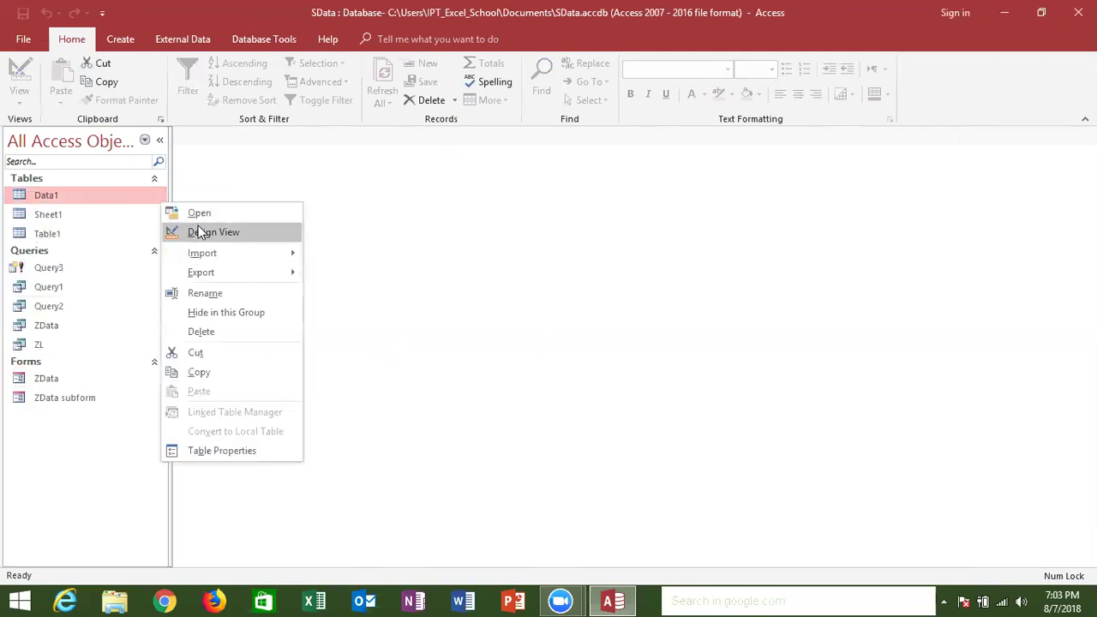
pyautogui.moveTo(204, 249)
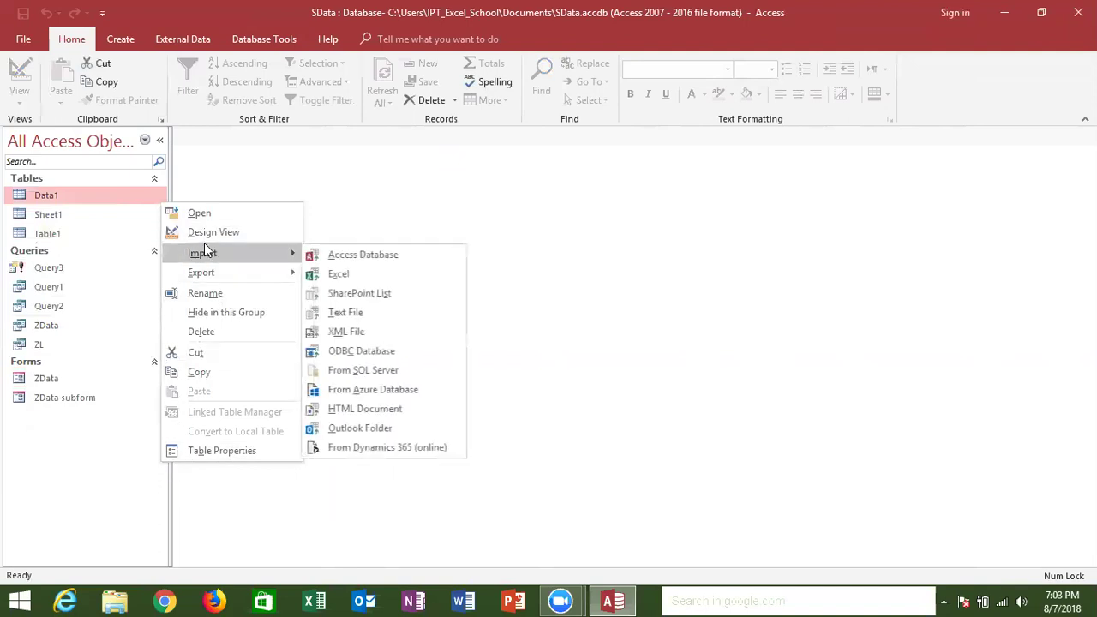
pyautogui.click(139, 254)
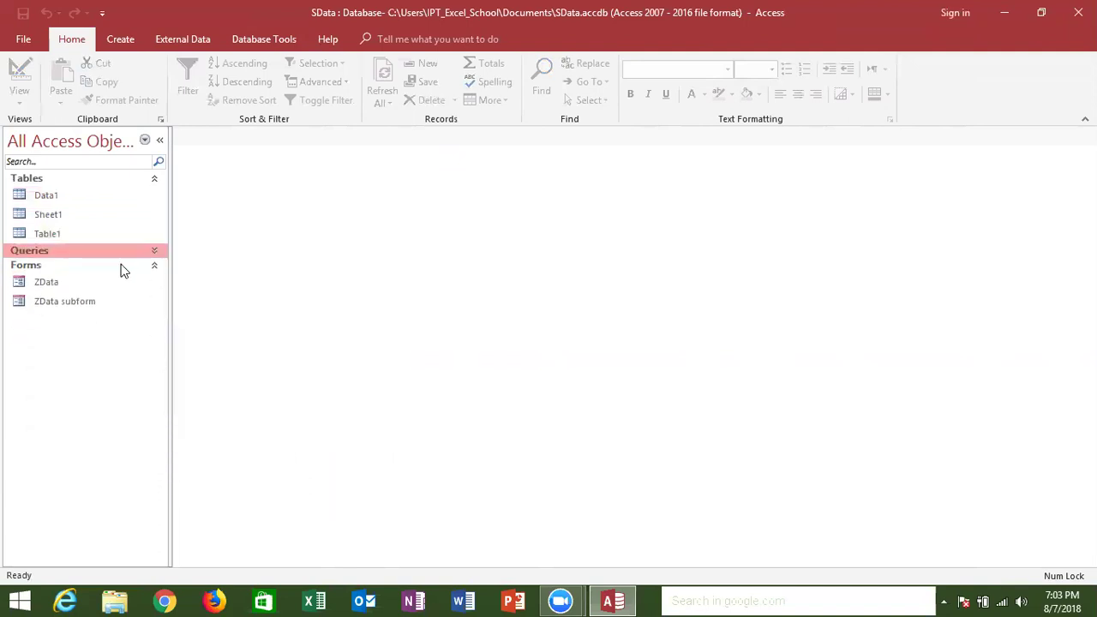
pyautogui.click(115, 257)
pyautogui.click(98, 272)
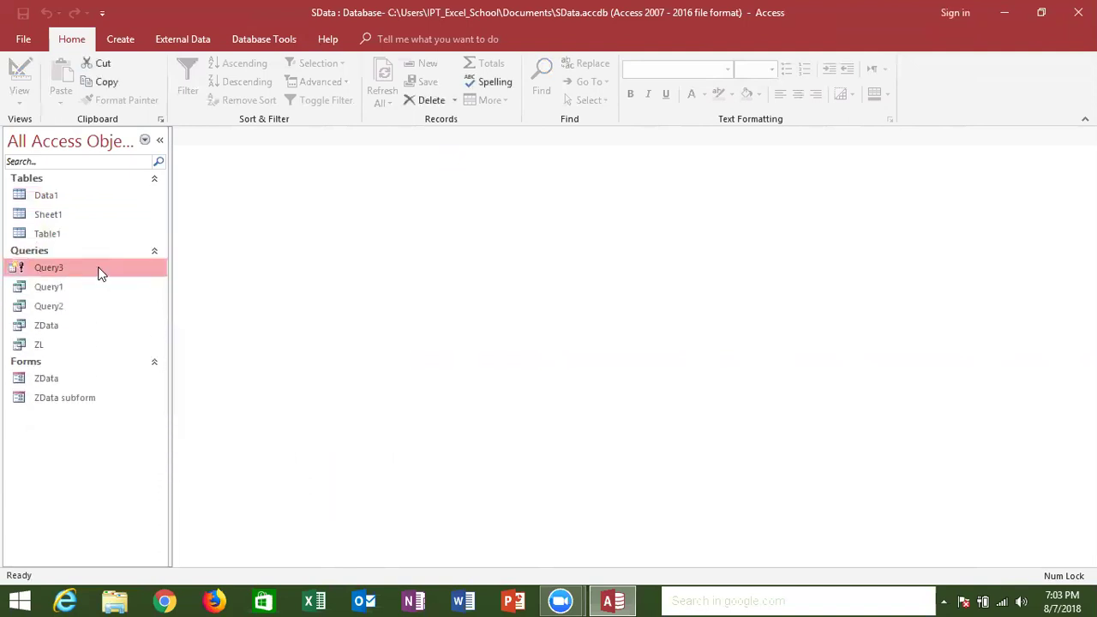
pyautogui.rightClick(98, 272)
pyautogui.click(128, 297)
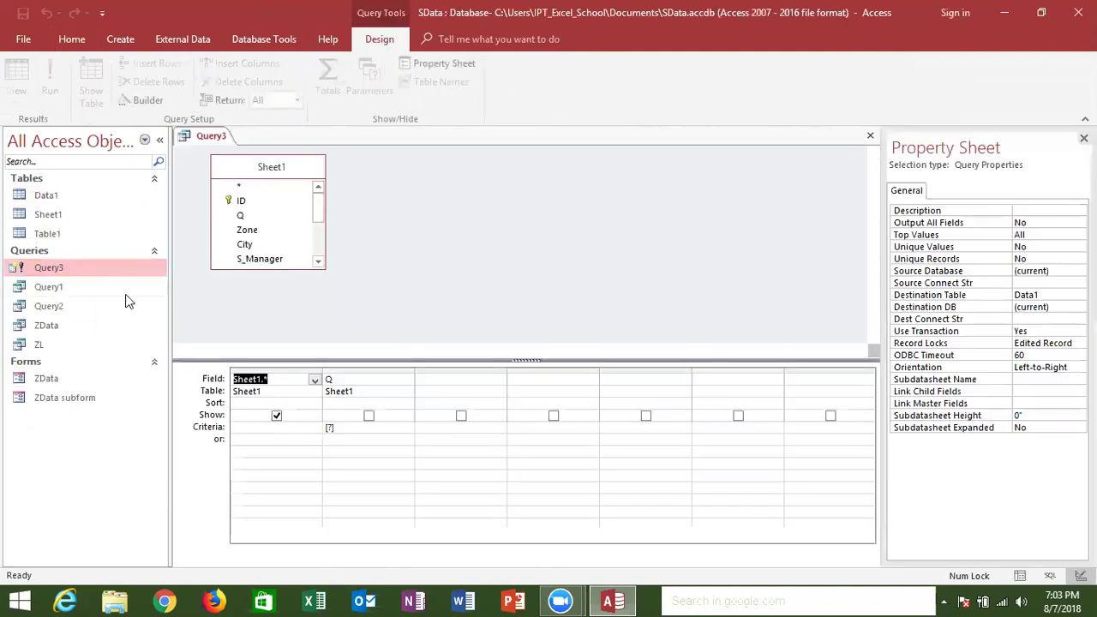
pyautogui.click(19, 99)
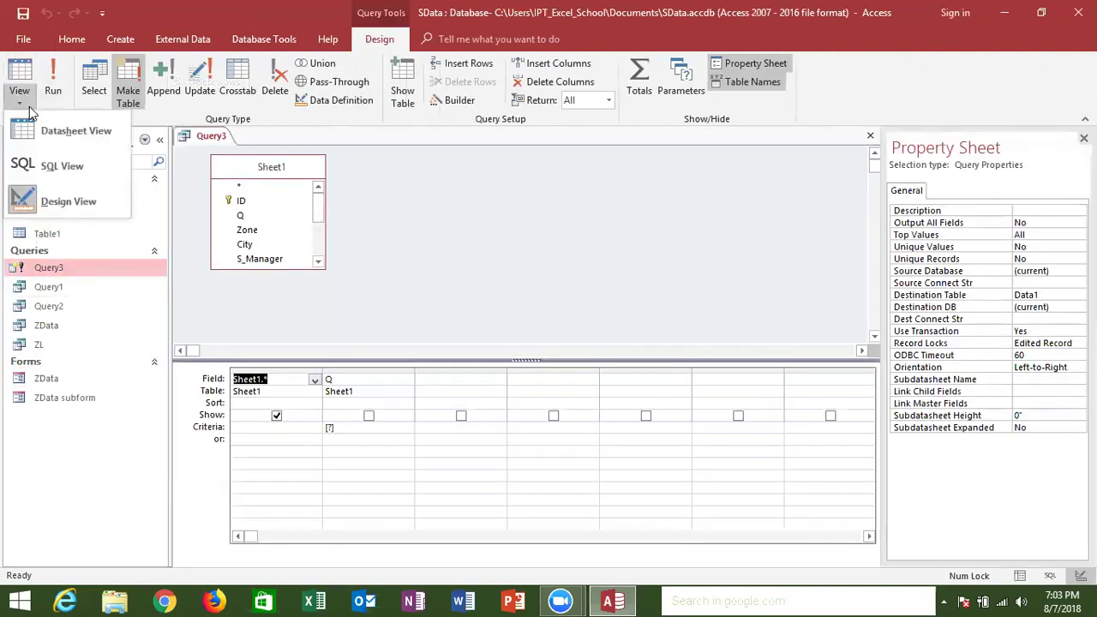
pyautogui.click(47, 165)
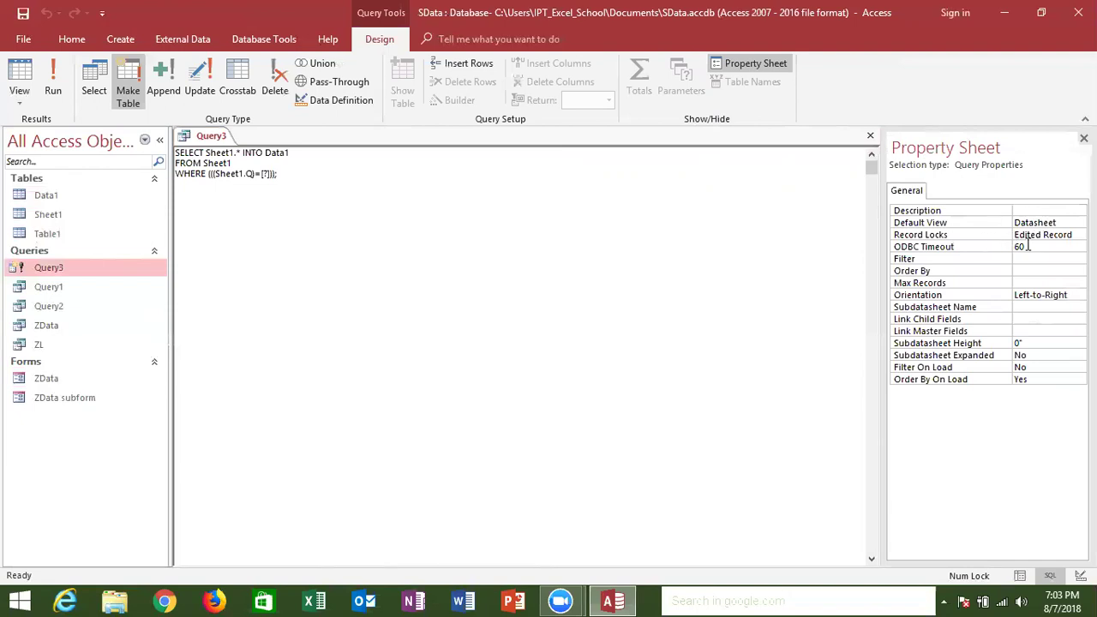
# Set Query3's Record Locks property to Edited Record, then close the design without saving
pyautogui.doubleClick(1035, 236)
pyautogui.doubleClick(1035, 237)
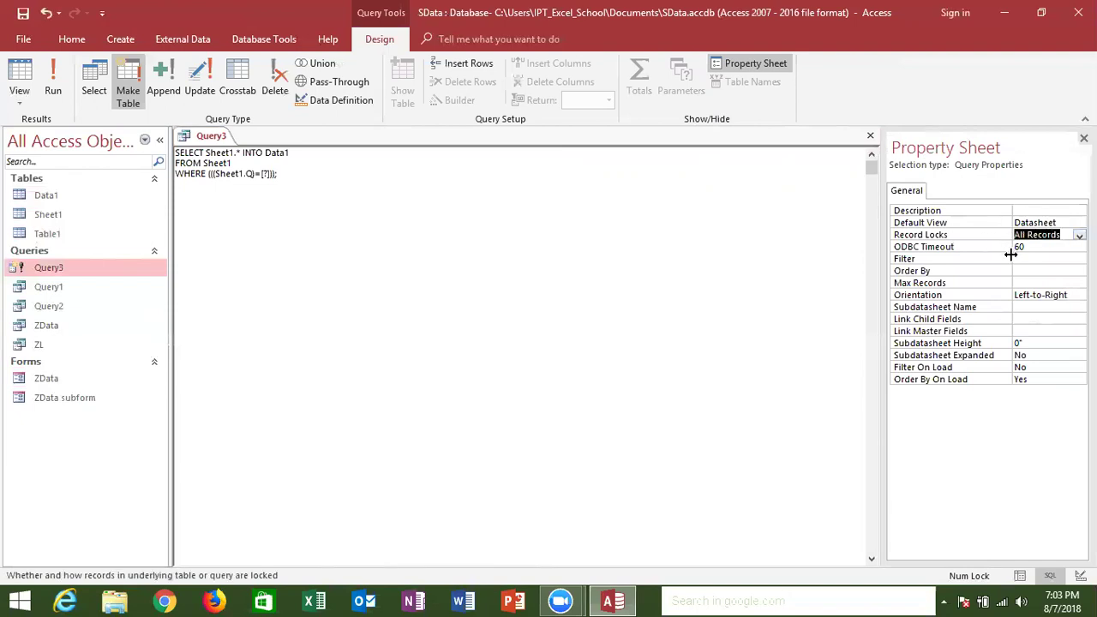
pyautogui.click(1066, 258)
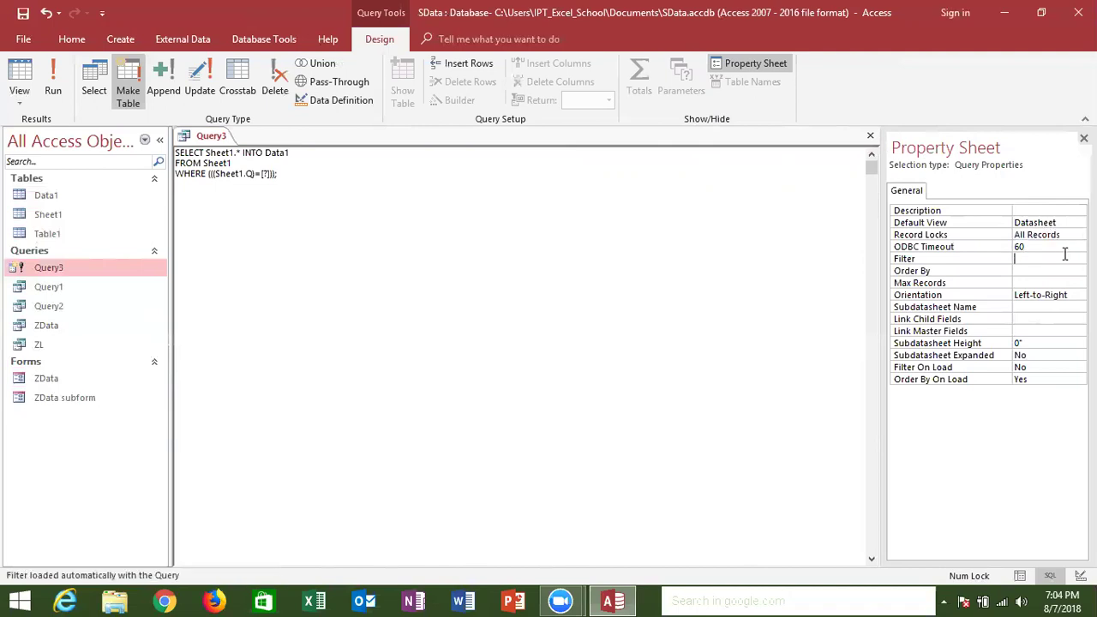
pyautogui.click(1069, 238)
pyautogui.click(1079, 236)
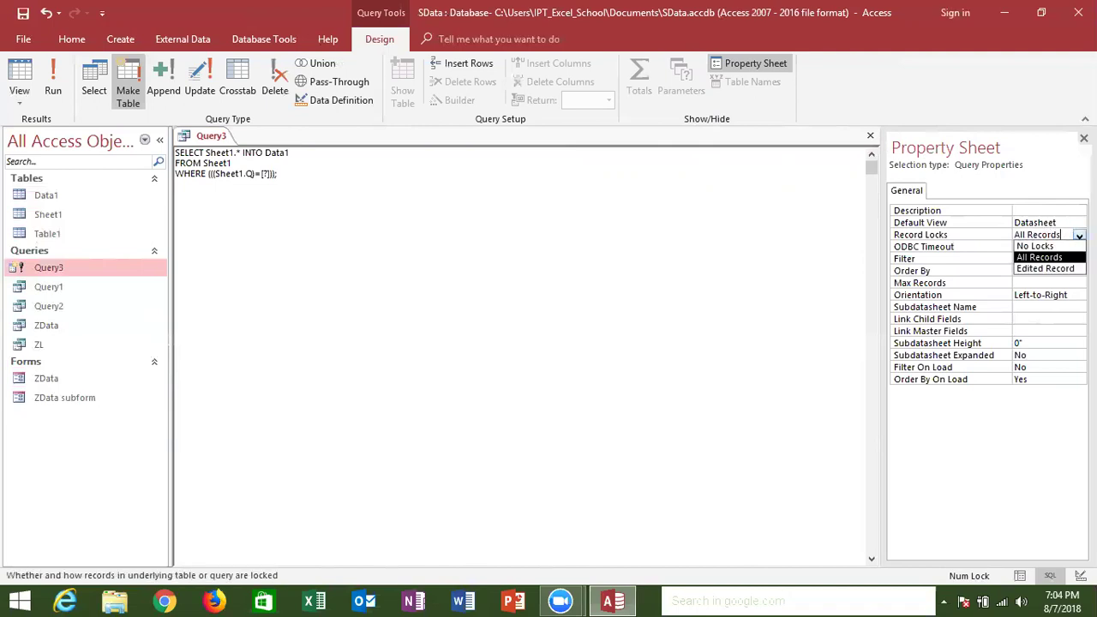
pyautogui.click(1071, 267)
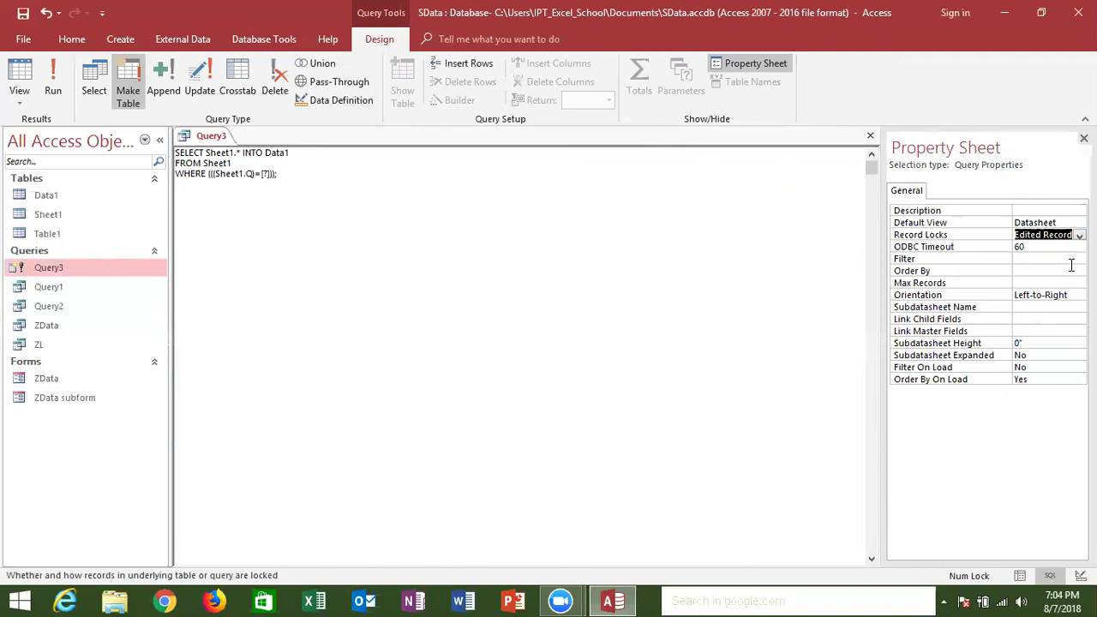
pyautogui.click(1041, 246)
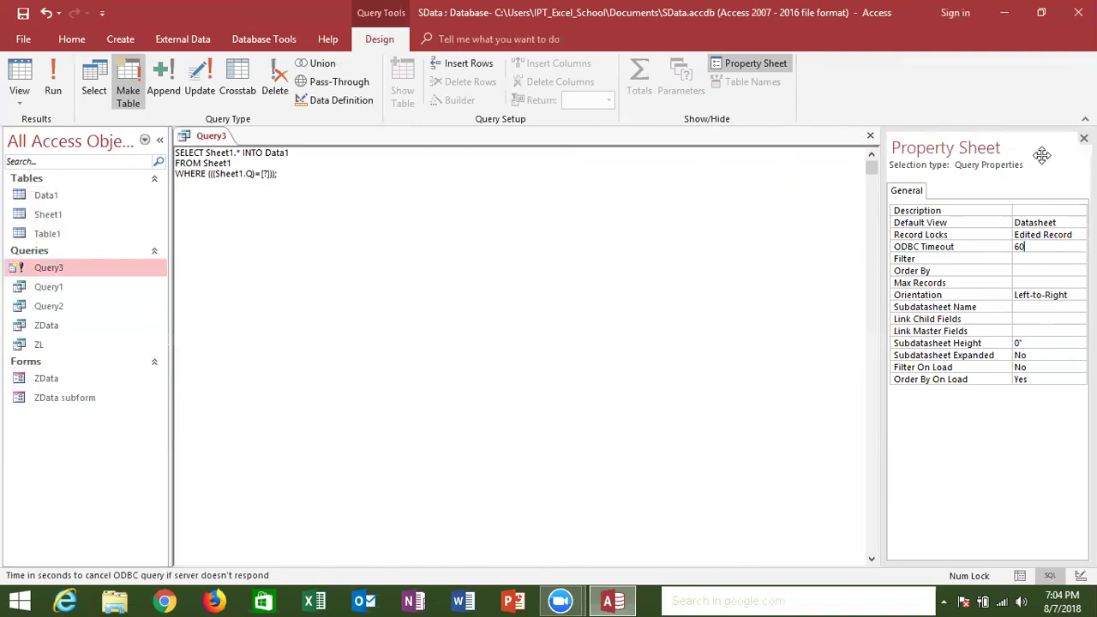
pyautogui.click(871, 138)
pyautogui.click(556, 348)
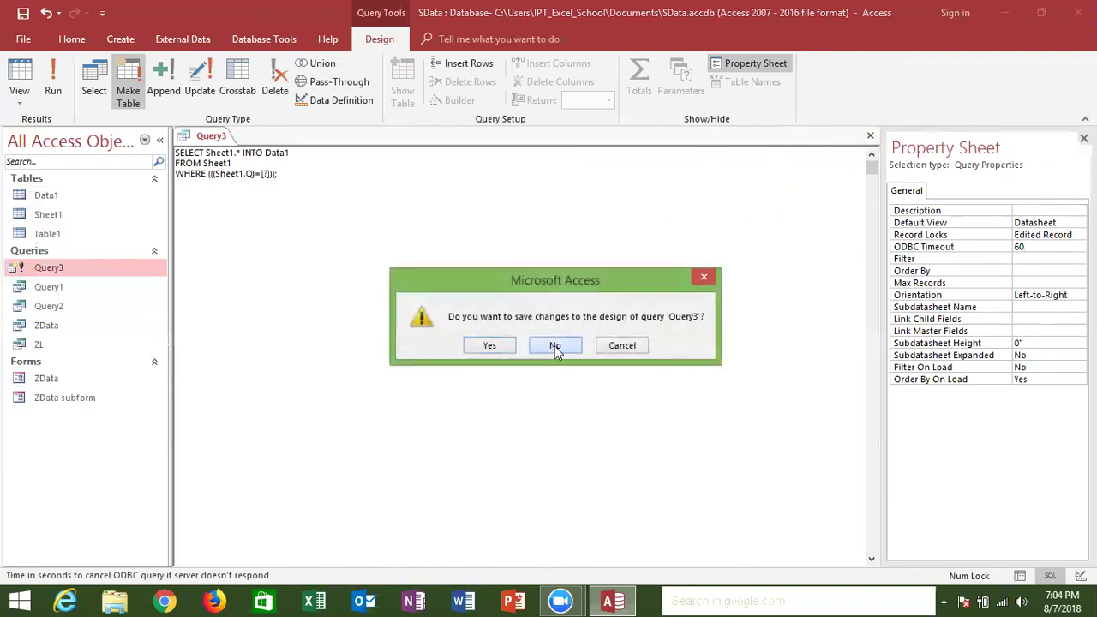
# In Query3's design, change the Destination Table property from Data1 to ?, then close the query
pyautogui.rightClick(107, 269)
pyautogui.click(128, 299)
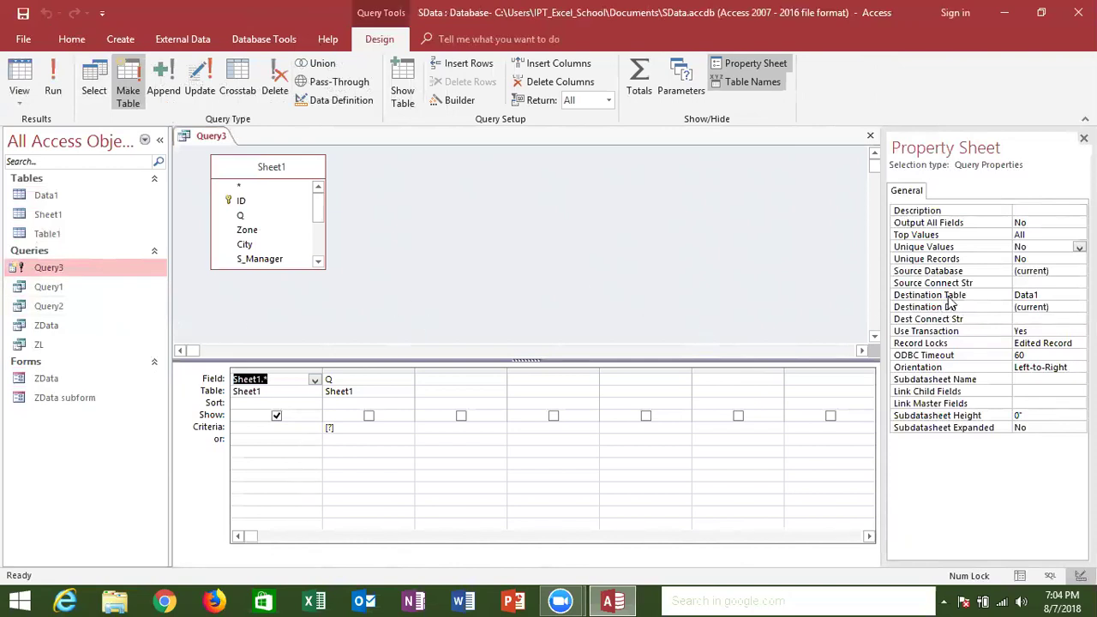
pyautogui.click(1042, 294)
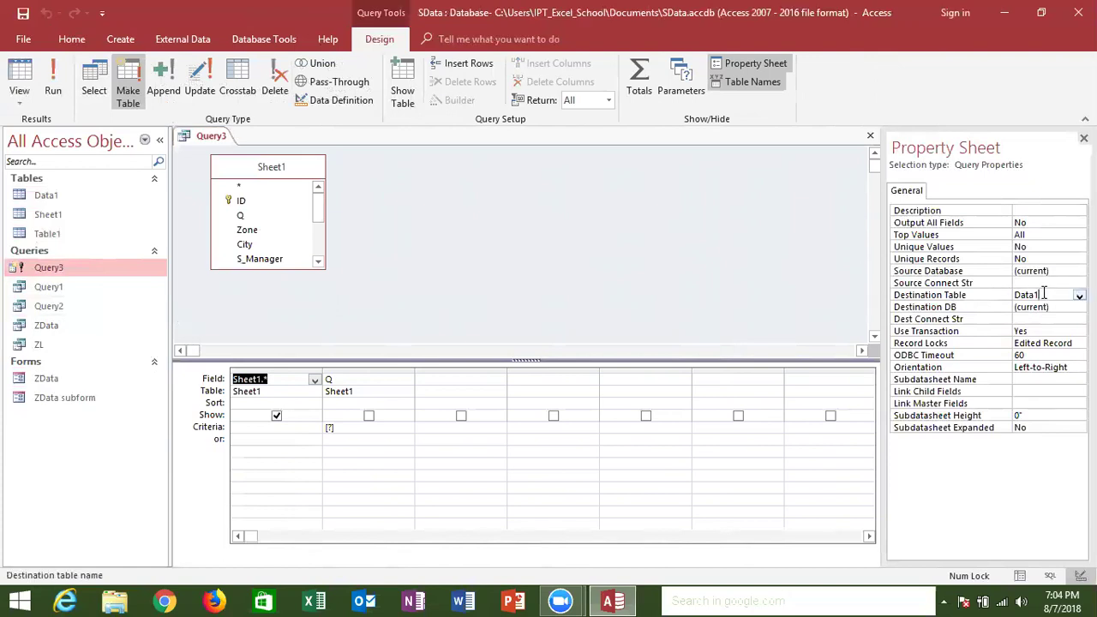
pyautogui.click(1080, 296)
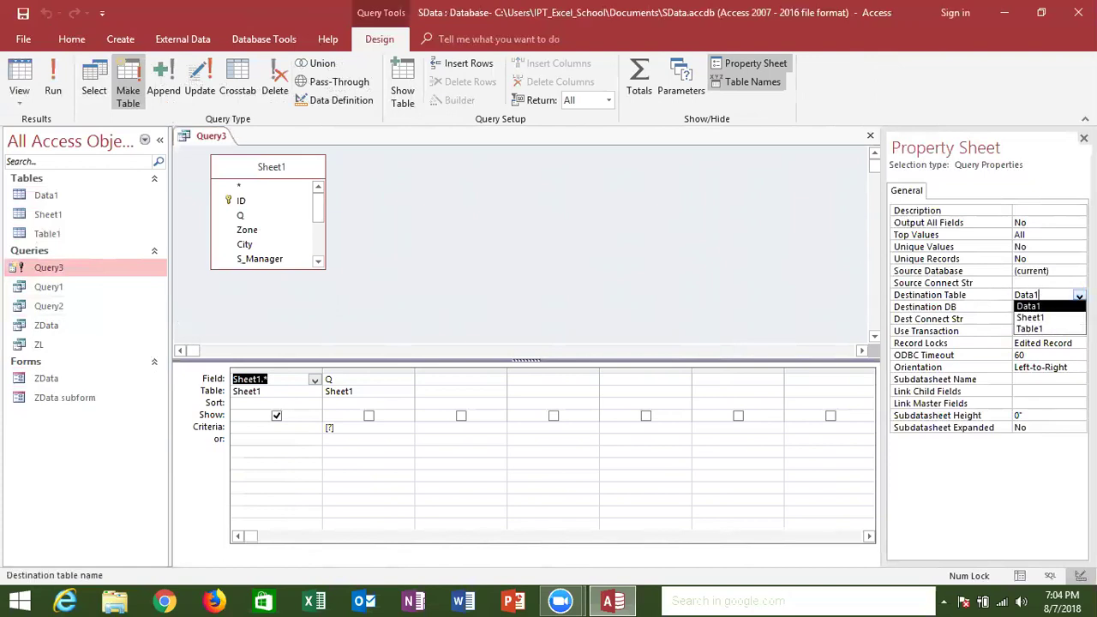
pyautogui.press('Return')
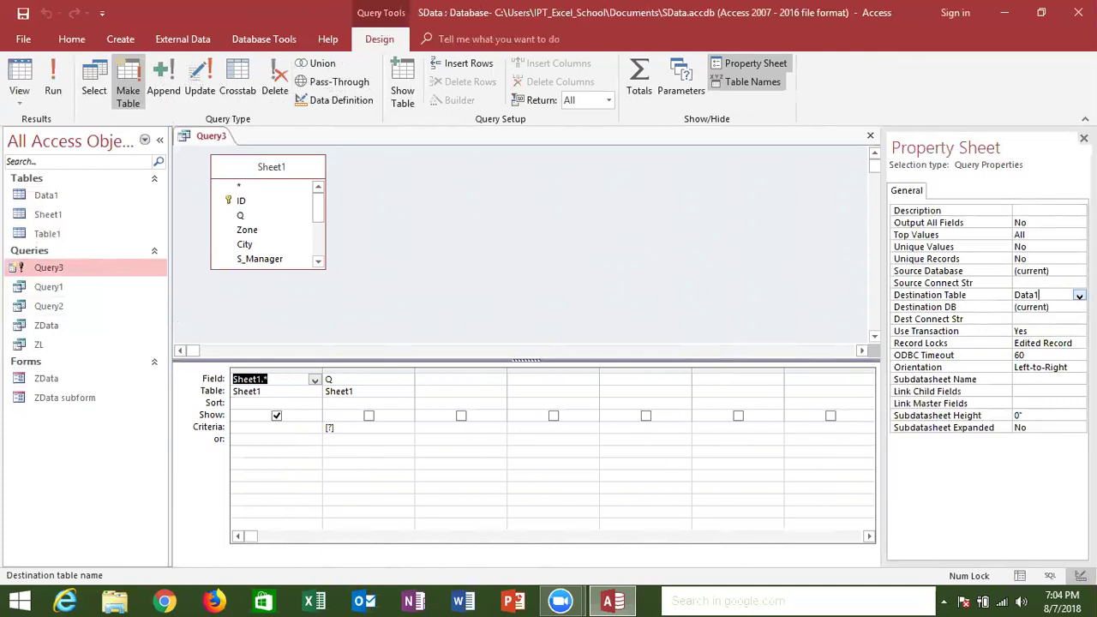
pyautogui.press('BackSpace')
pyautogui.press('BackSpace')
pyautogui.press('BackSpace')
pyautogui.press('Return')
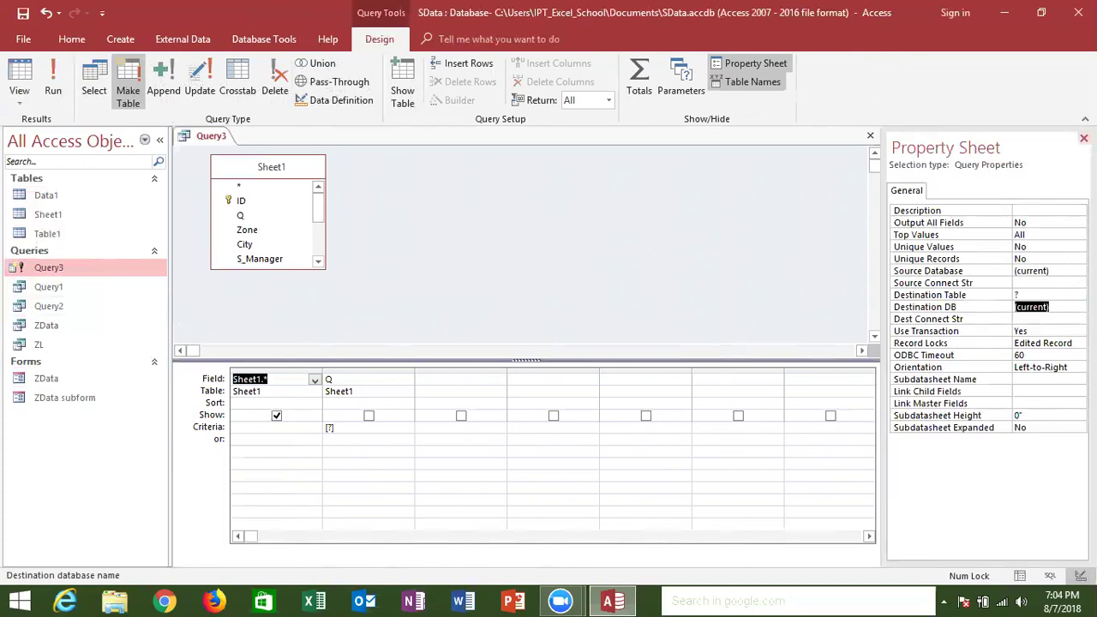
pyautogui.click(1084, 138)
pyautogui.click(1087, 136)
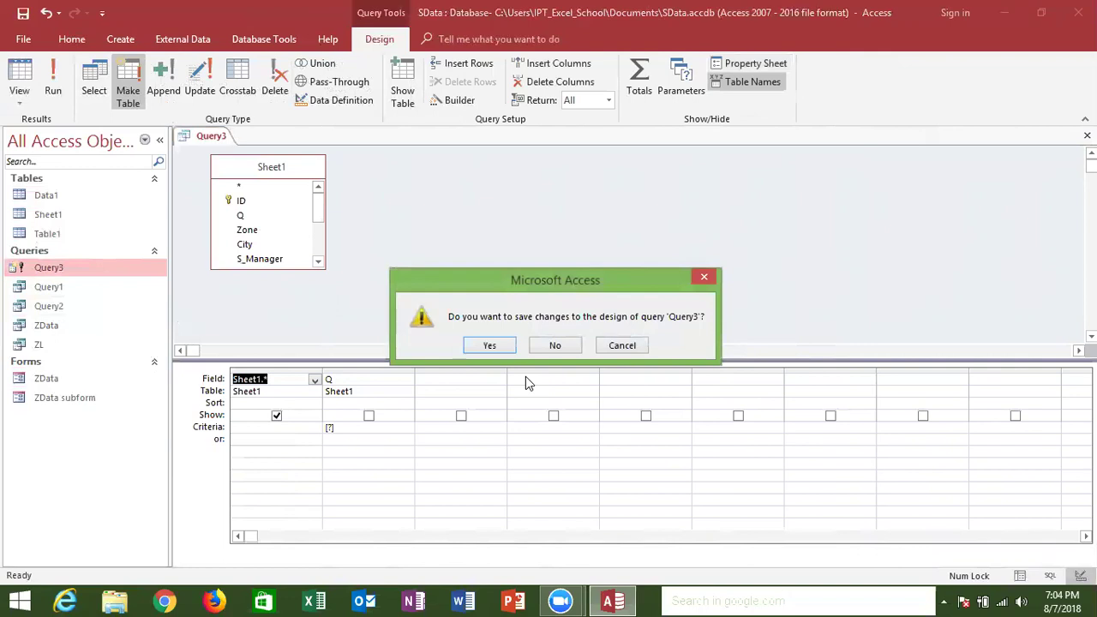
# Save Query3 and run the make-table query with Data2 as the parameter, accepting 0 rows
pyautogui.click(496, 349)
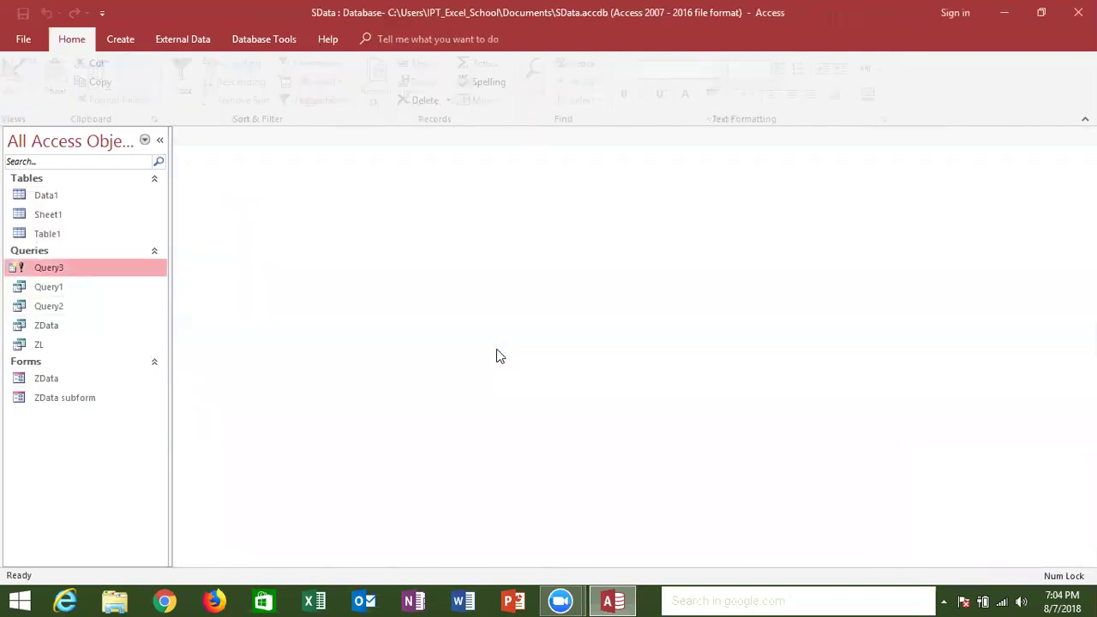
pyautogui.doubleClick(70, 274)
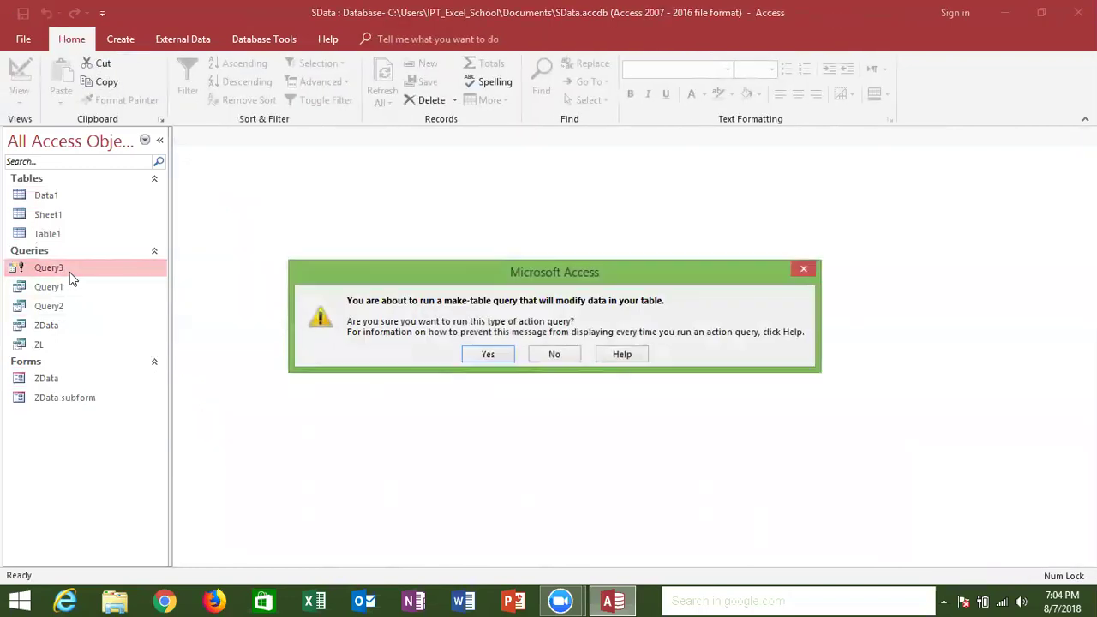
pyautogui.click(496, 356)
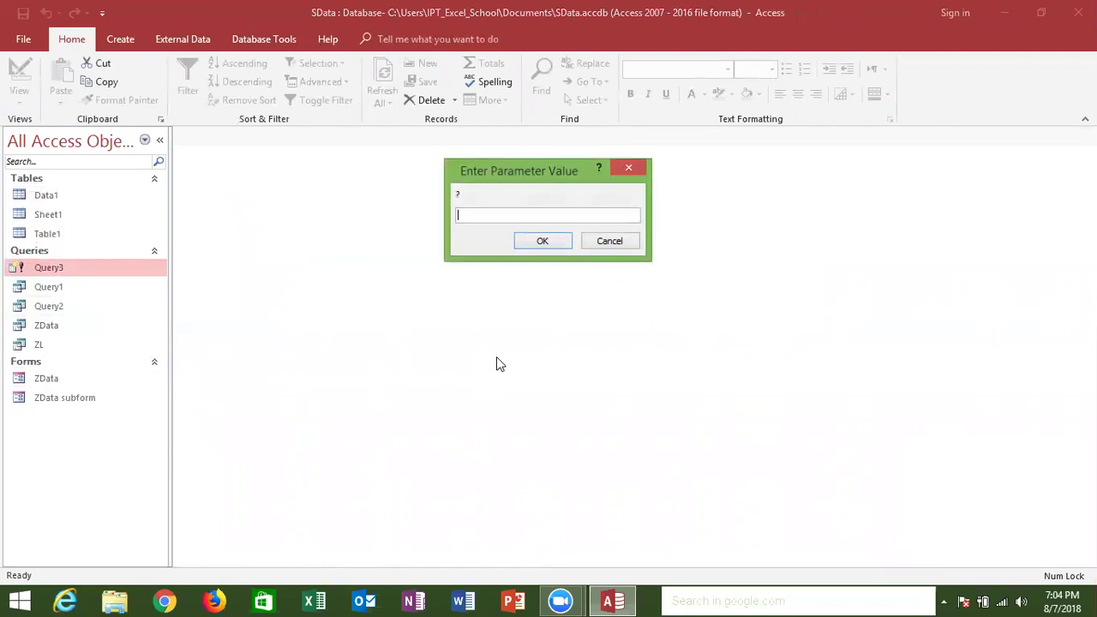
pyautogui.write('D')
pyautogui.click(548, 240)
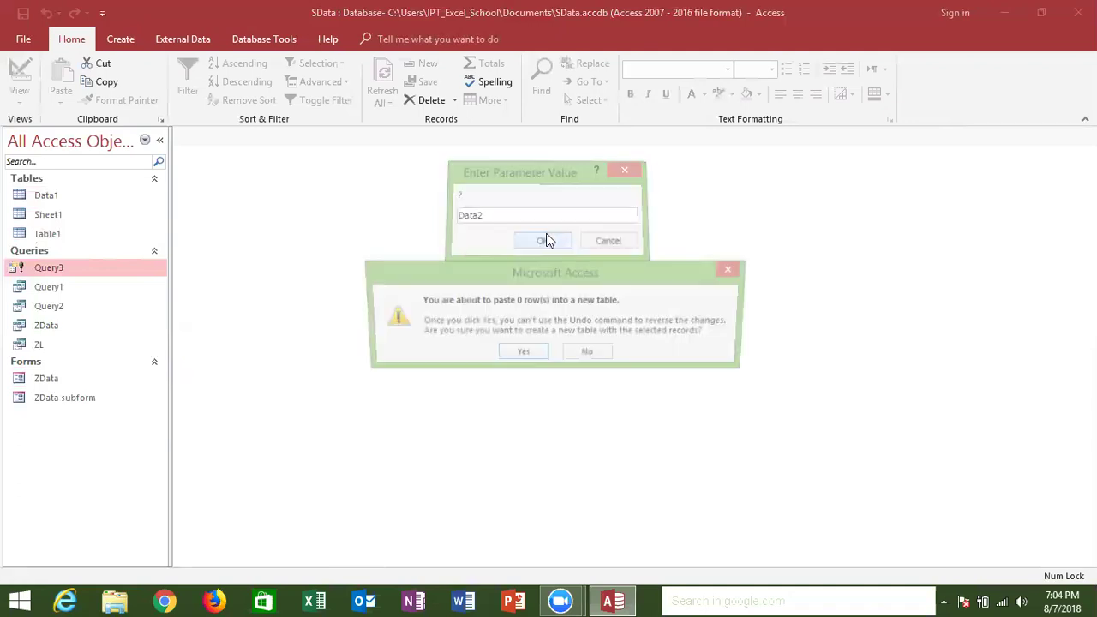
pyautogui.click(522, 355)
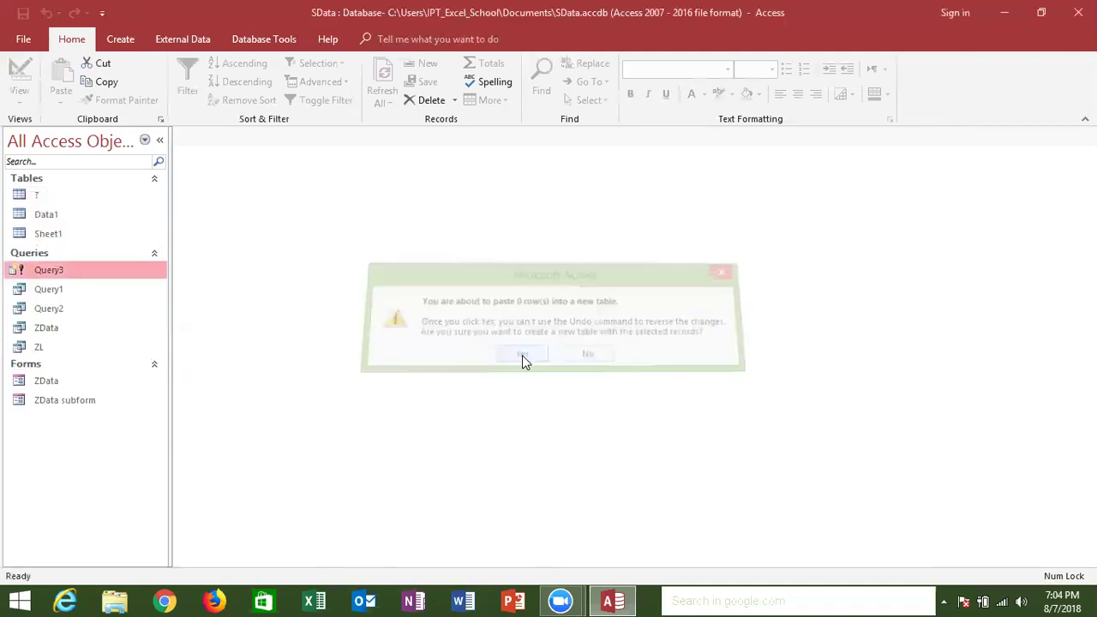
# Open the empty ? table, try to delete it while open, then select Query3
pyautogui.doubleClick(88, 199)
pyautogui.rightClick(90, 199)
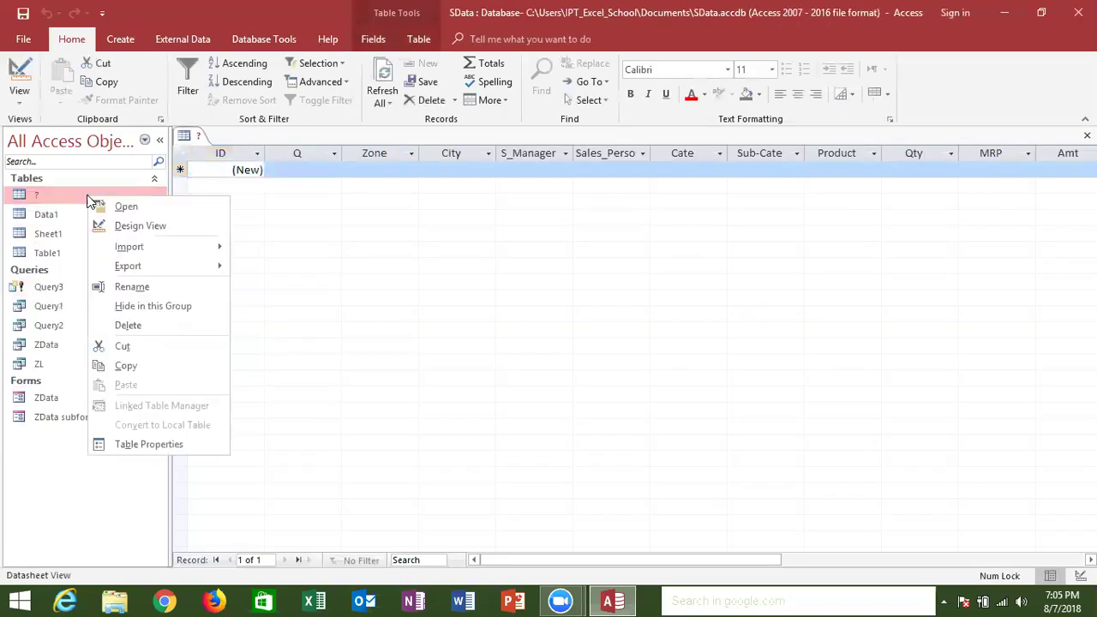
pyautogui.moveTo(130, 244)
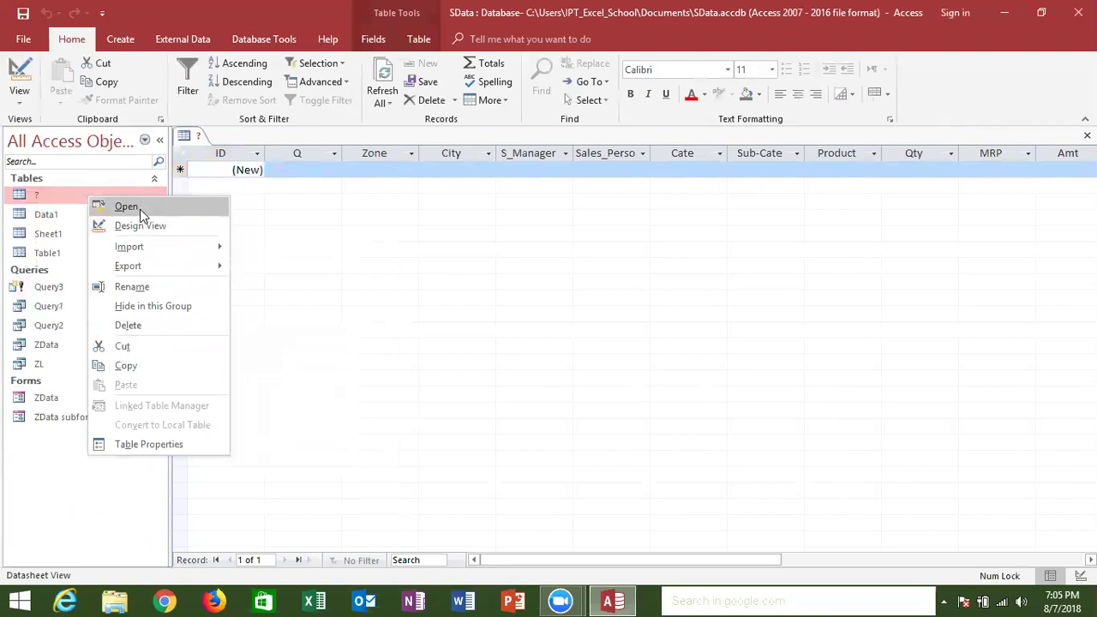
pyautogui.click(128, 326)
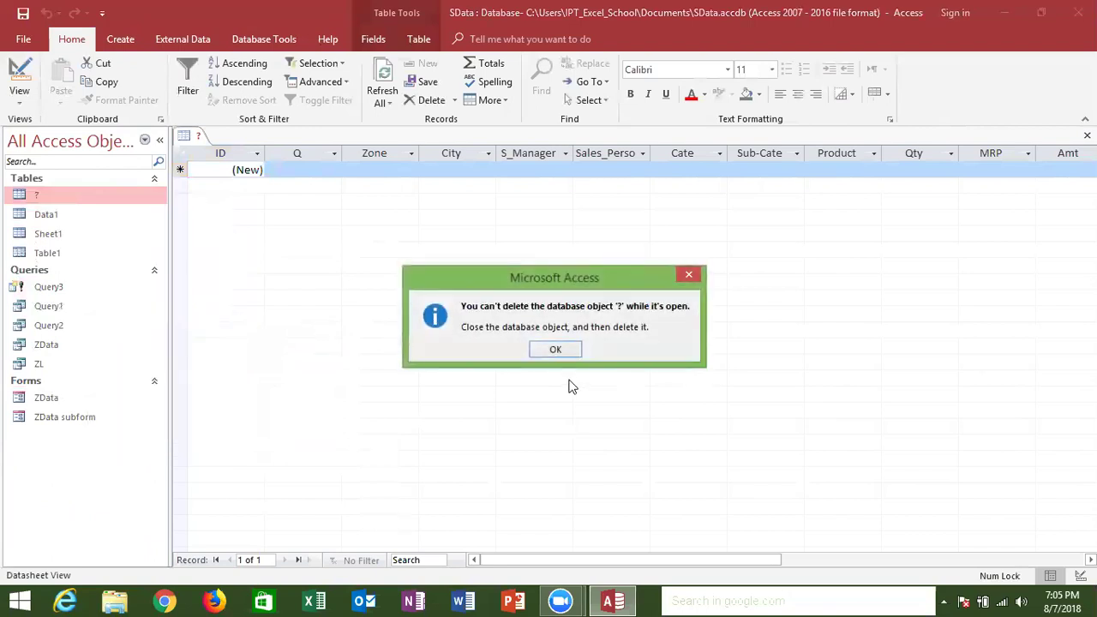
pyautogui.click(556, 349)
pyautogui.click(117, 286)
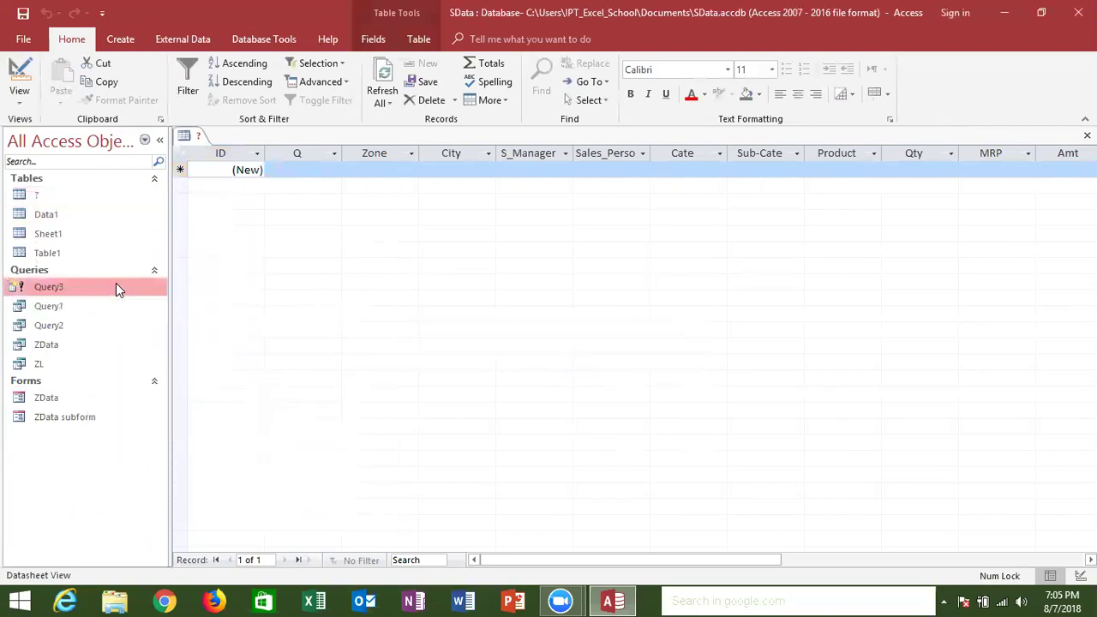
pyautogui.rightClick(116, 286)
# In Query3's Property Sheet, review Destination Table in Zoom, then enter Data1 as the destination
pyautogui.click(165, 315)
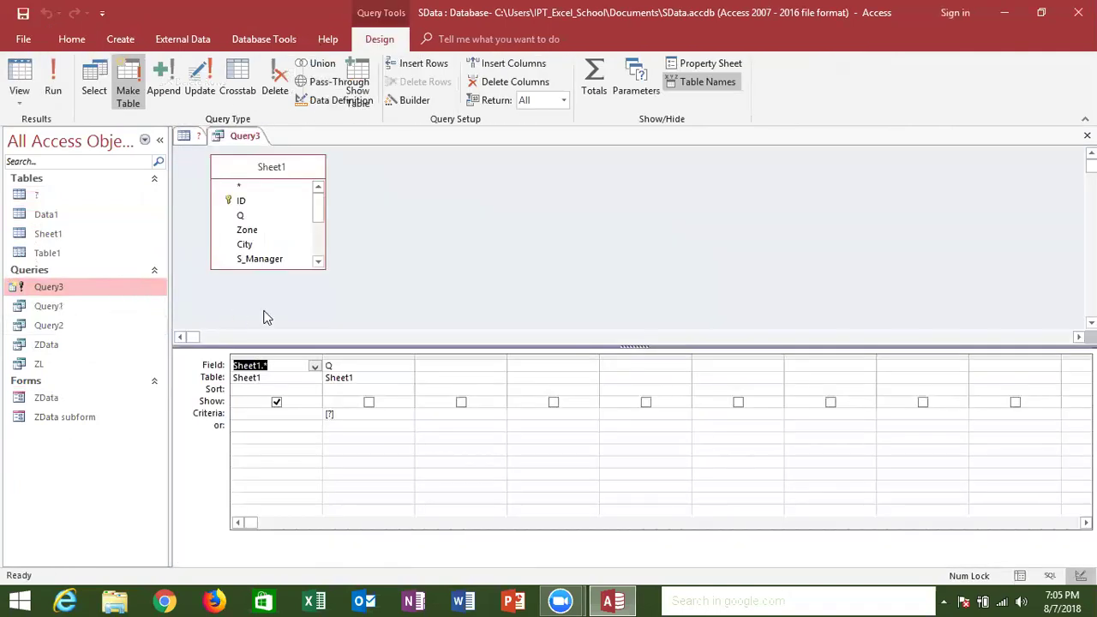
pyautogui.click(390, 361)
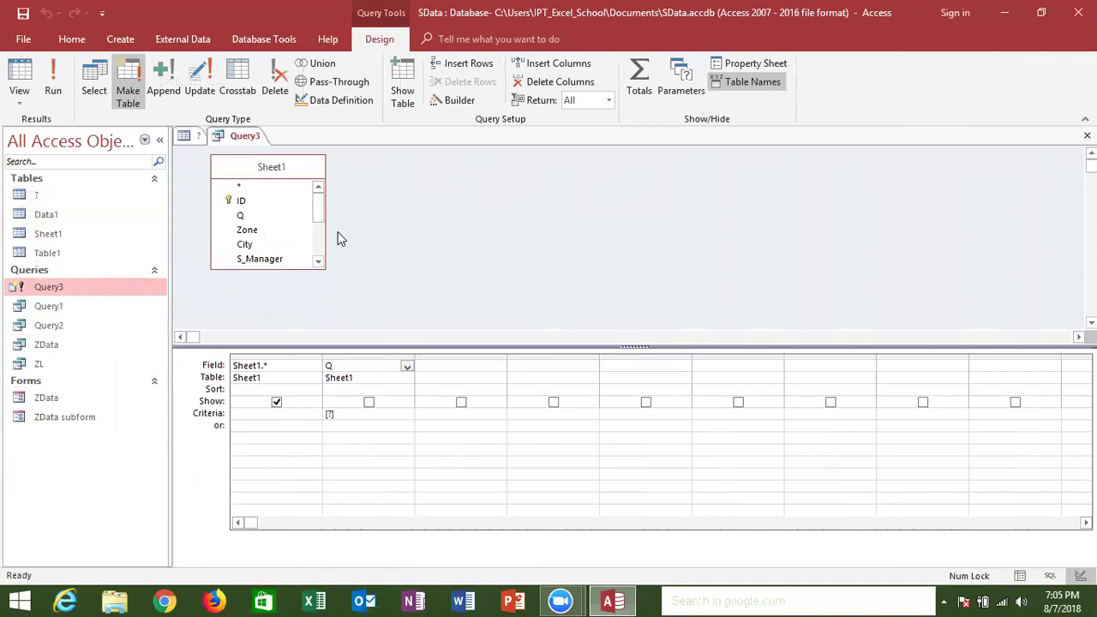
pyautogui.click(744, 62)
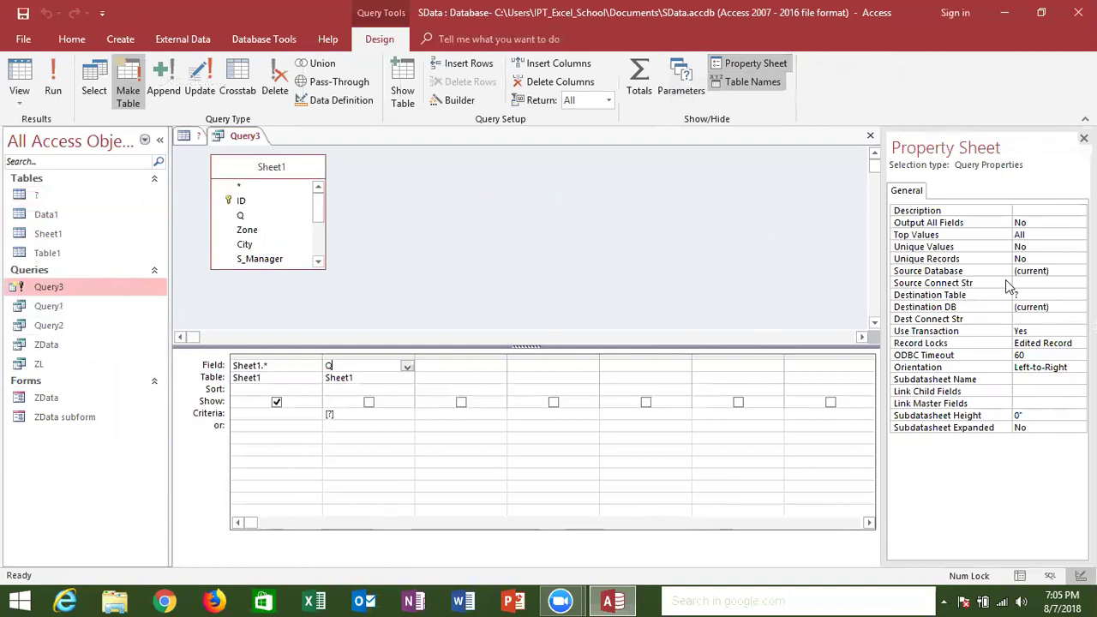
pyautogui.click(1048, 295)
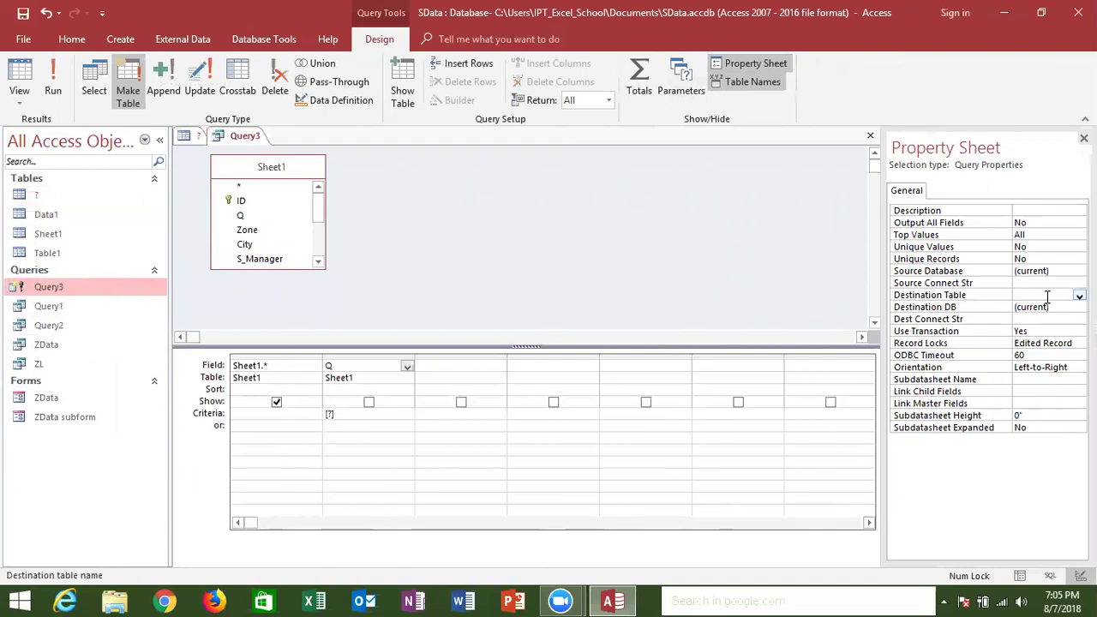
pyautogui.rightClick(1048, 297)
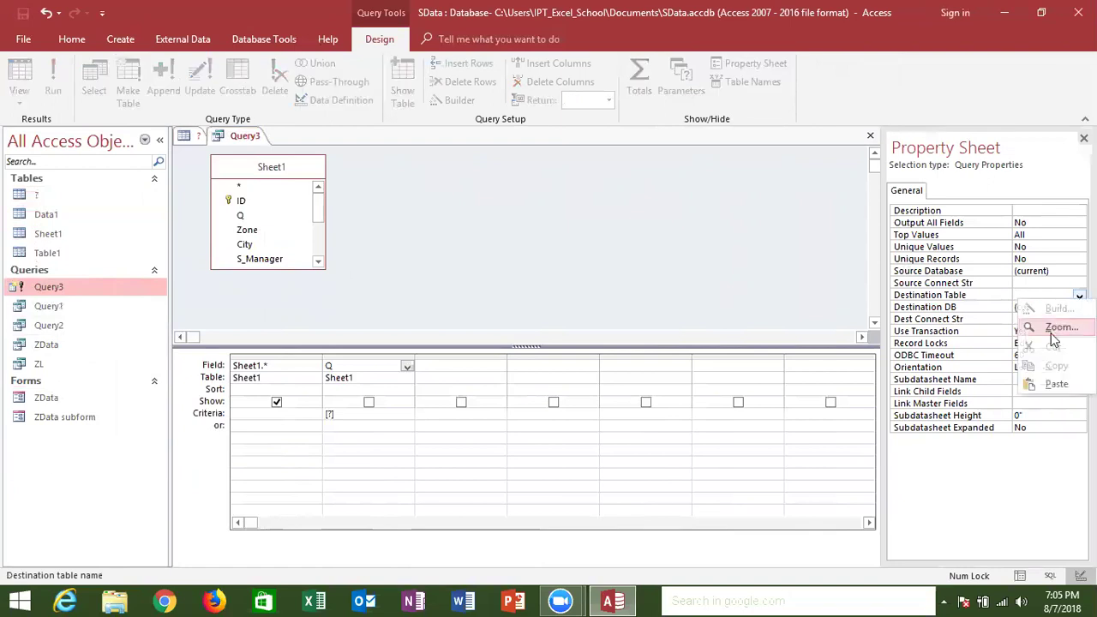
pyautogui.click(1053, 331)
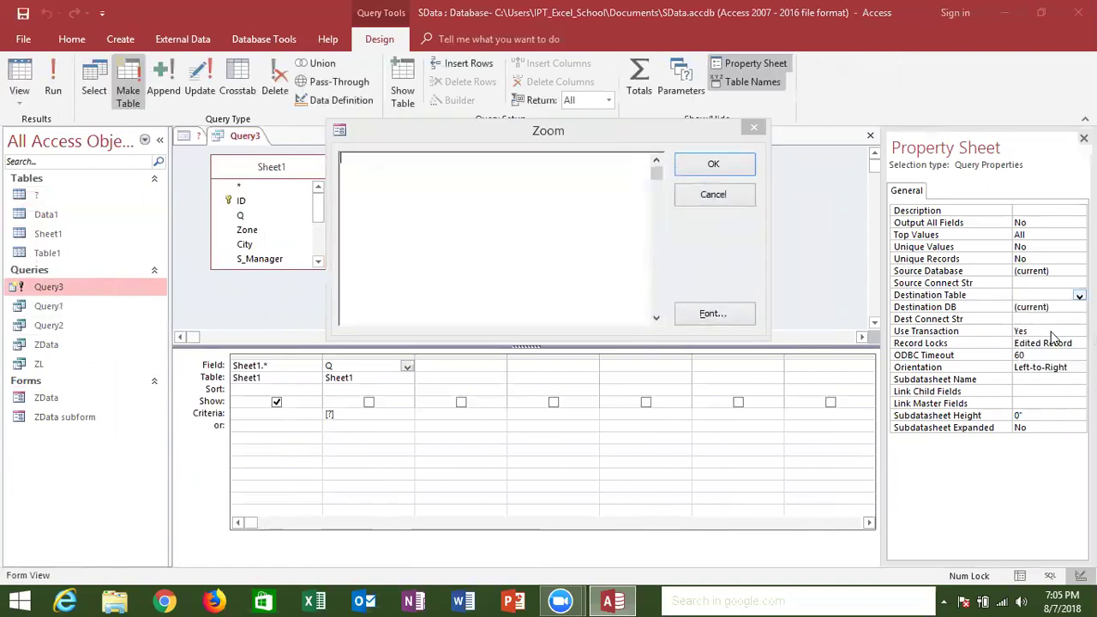
pyautogui.click(741, 199)
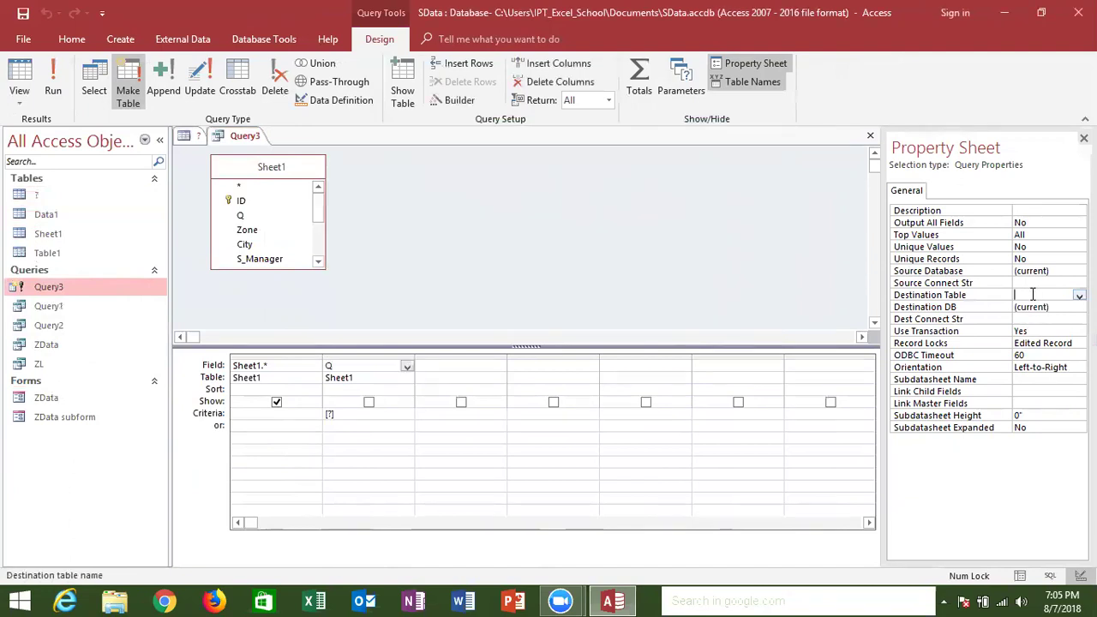
pyautogui.write('Data1')
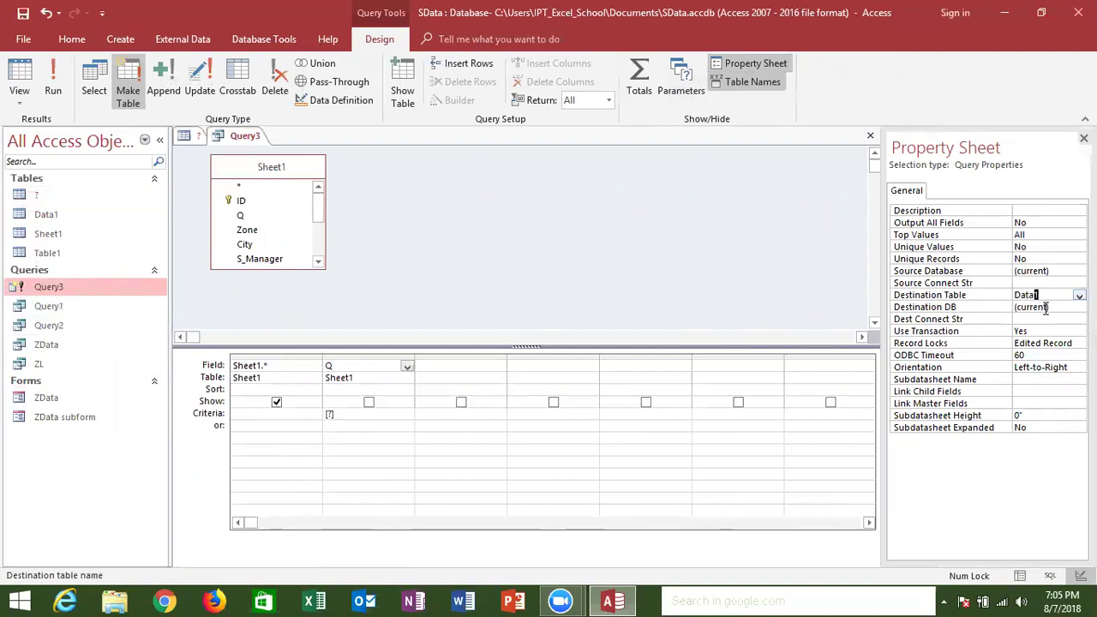
pyautogui.click(1046, 307)
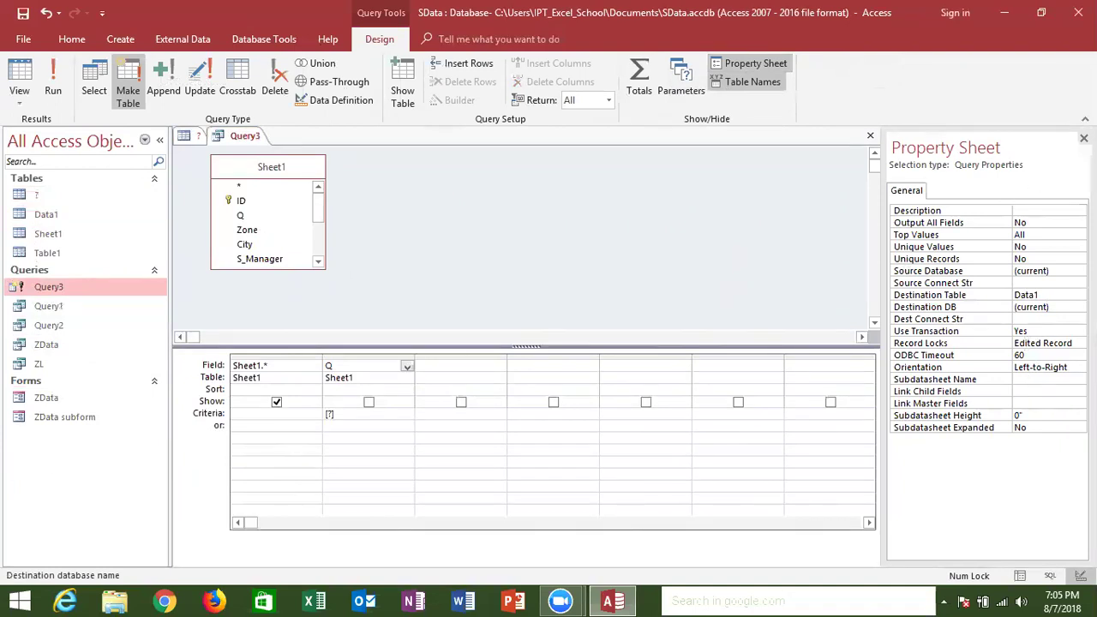
pyautogui.click(1084, 138)
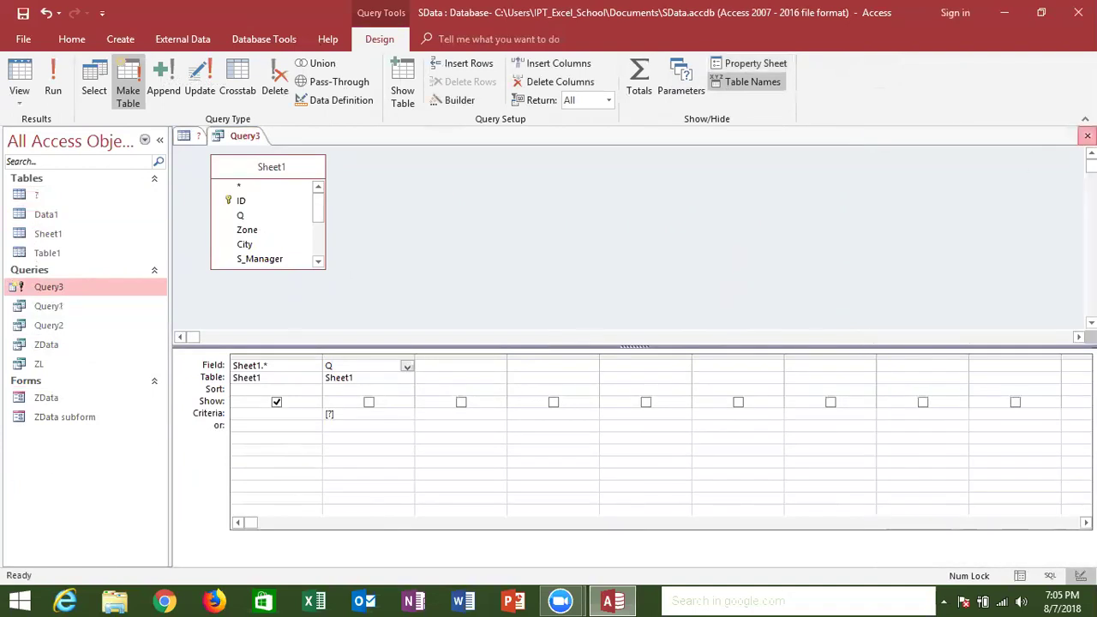
# Save and close Query3, then open and close the ? table's design view
pyautogui.click(1087, 135)
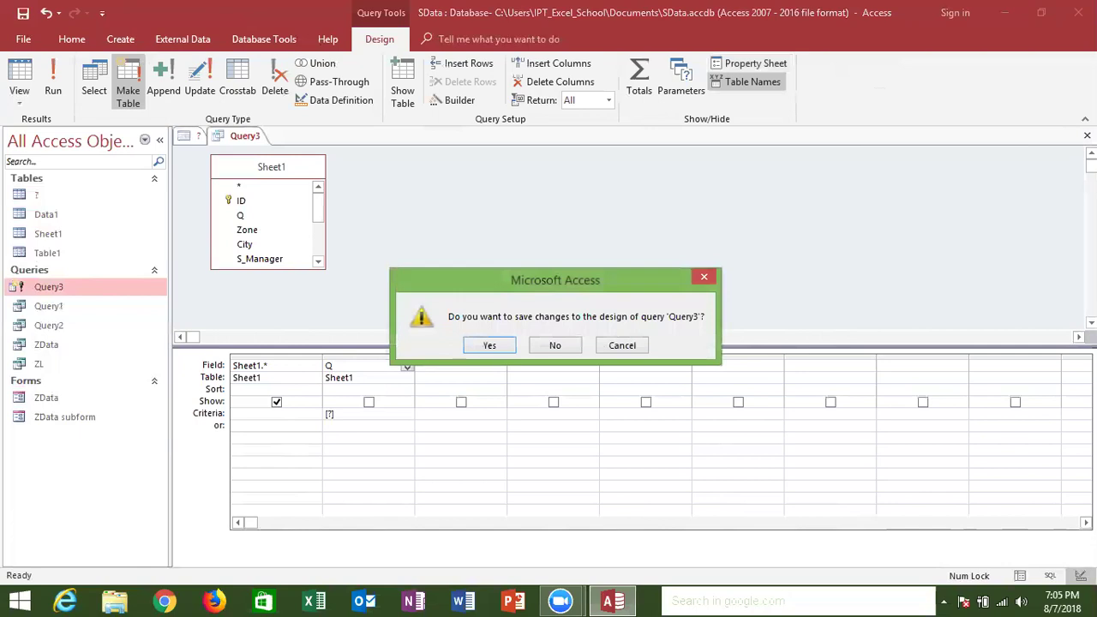
pyautogui.click(492, 346)
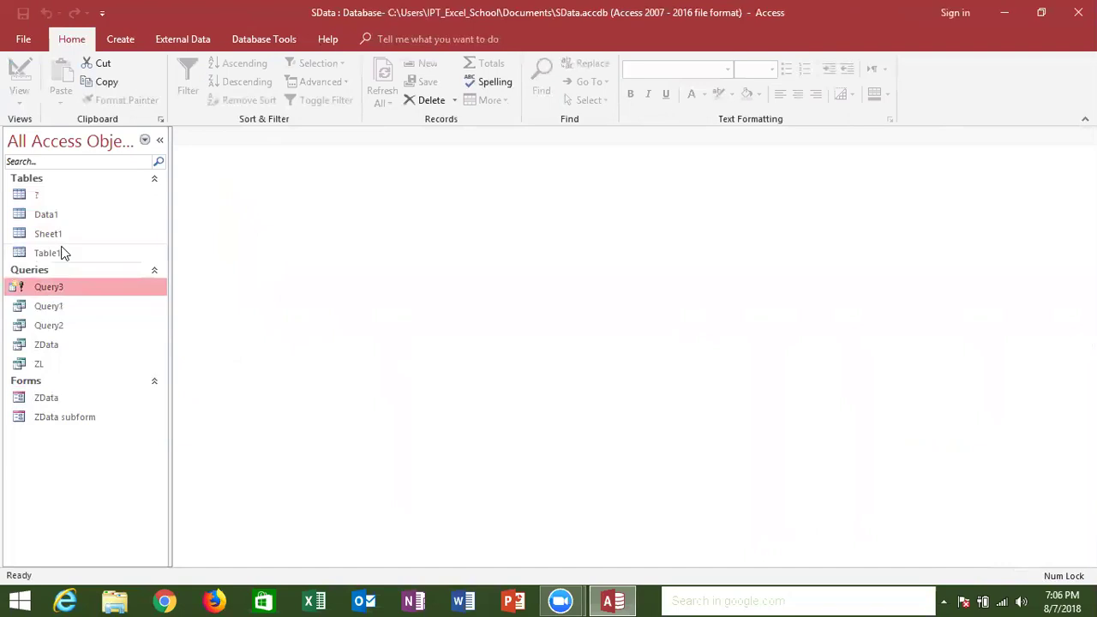
pyautogui.click(52, 197)
pyautogui.rightClick(52, 197)
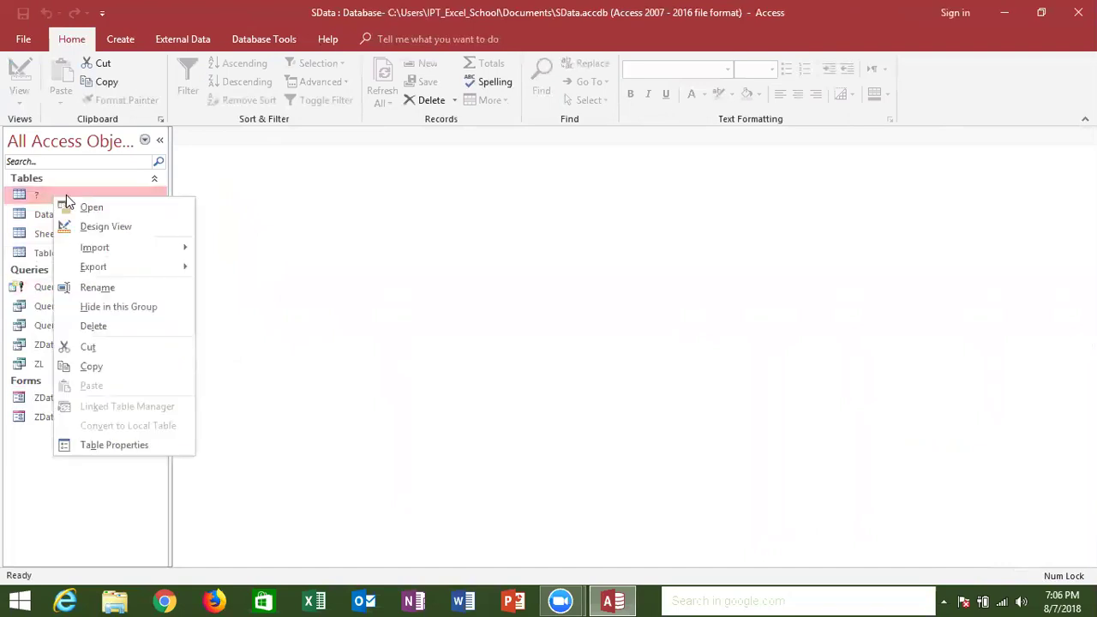
pyautogui.click(107, 228)
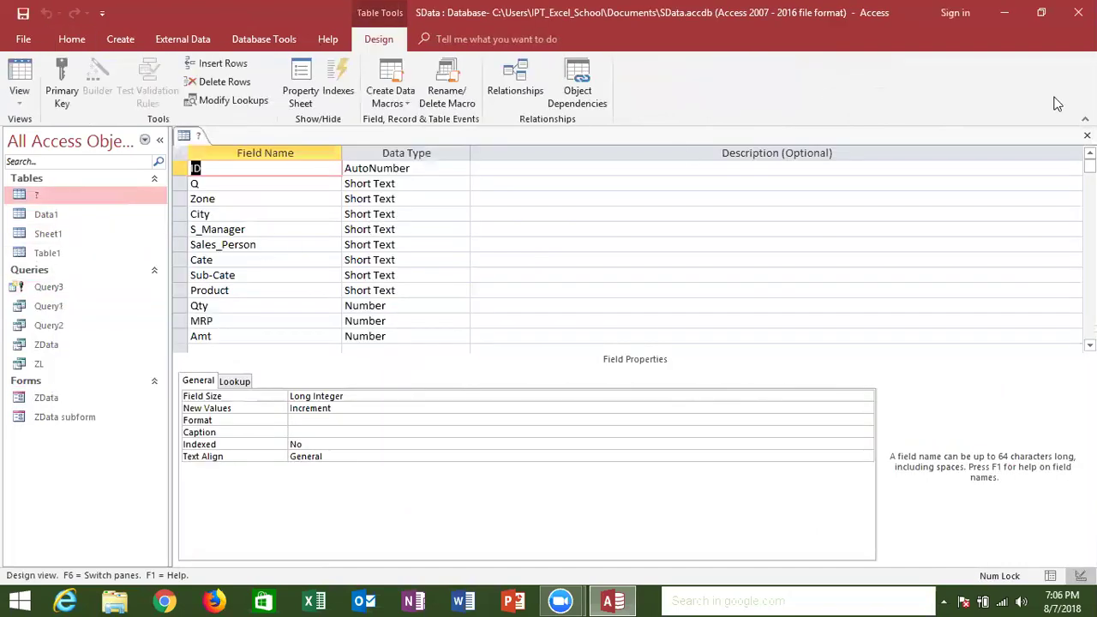
pyautogui.click(1087, 135)
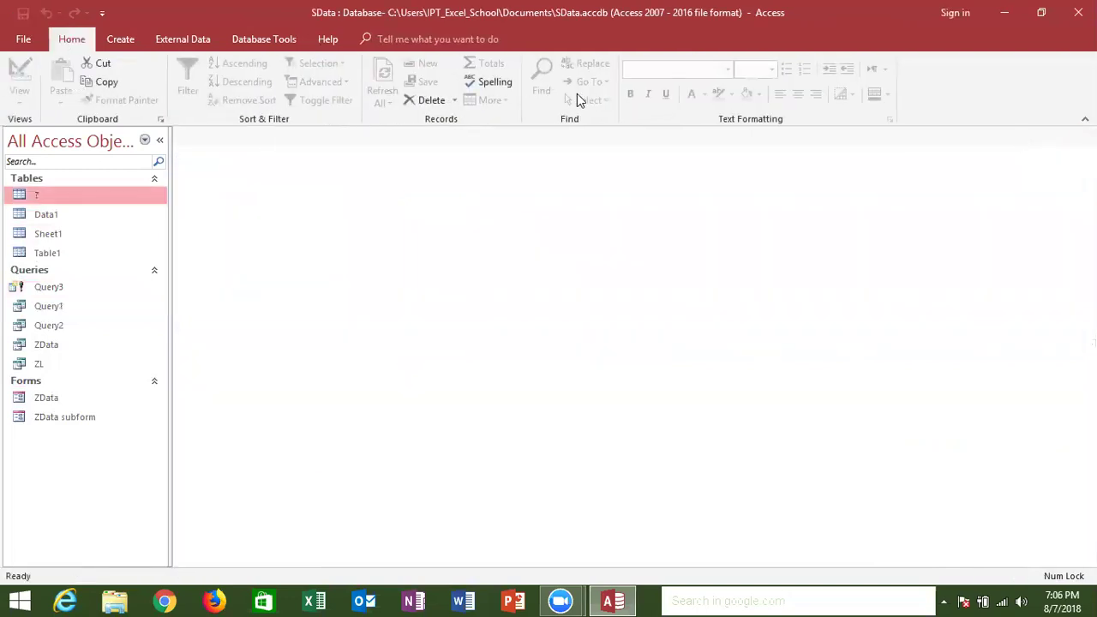
# Delete table ? from the database, then select Query3
pyautogui.rightClick(163, 196)
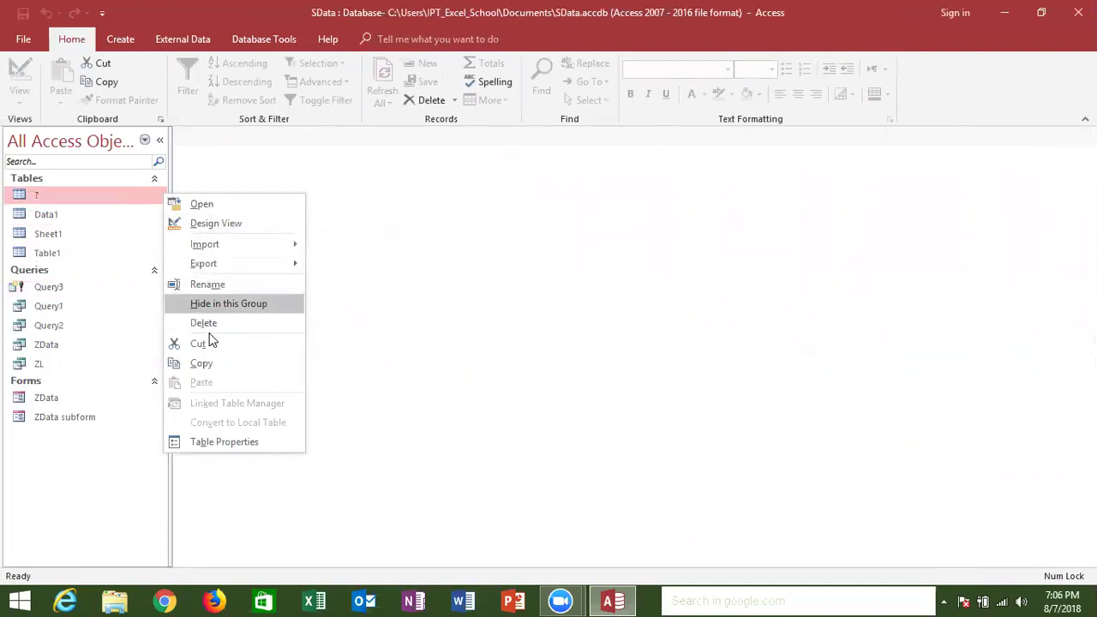
pyautogui.press('Escape')
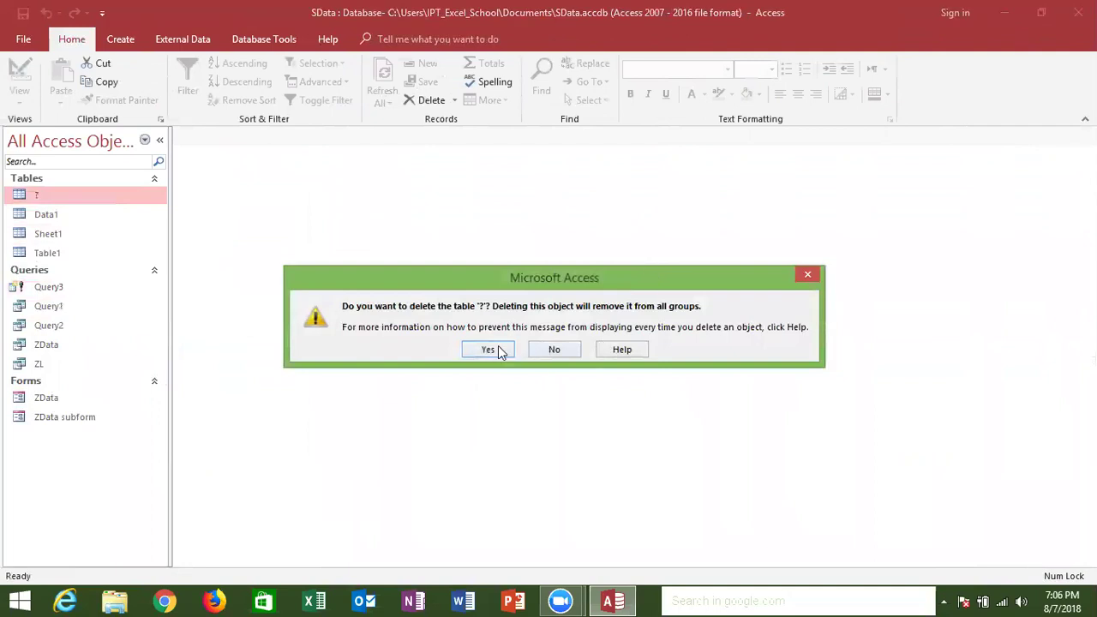
pyautogui.click(499, 351)
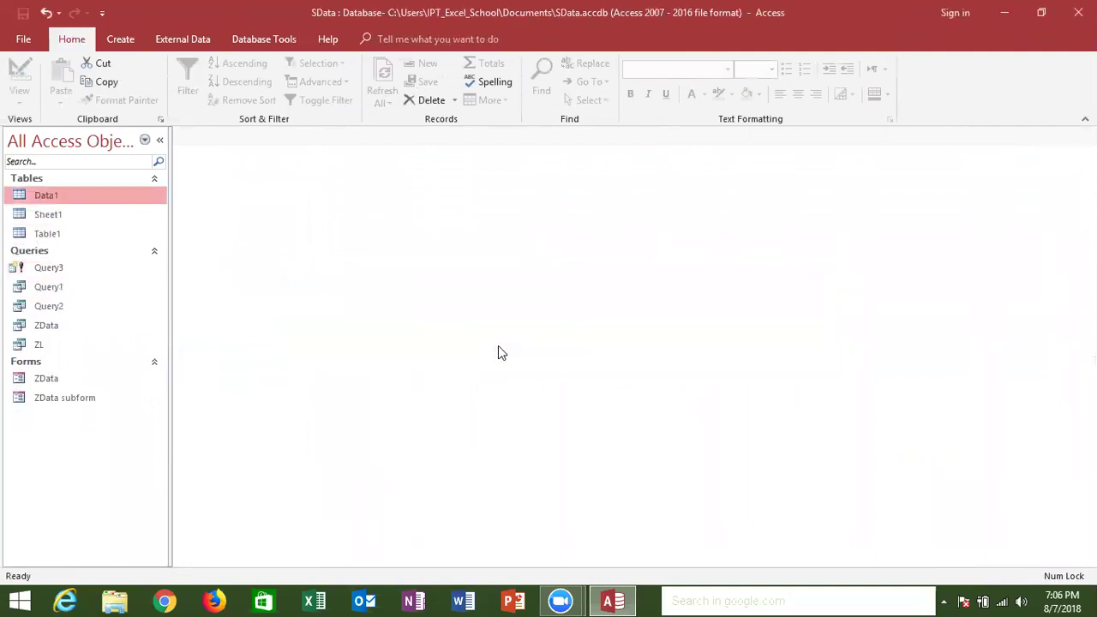
pyautogui.click(117, 273)
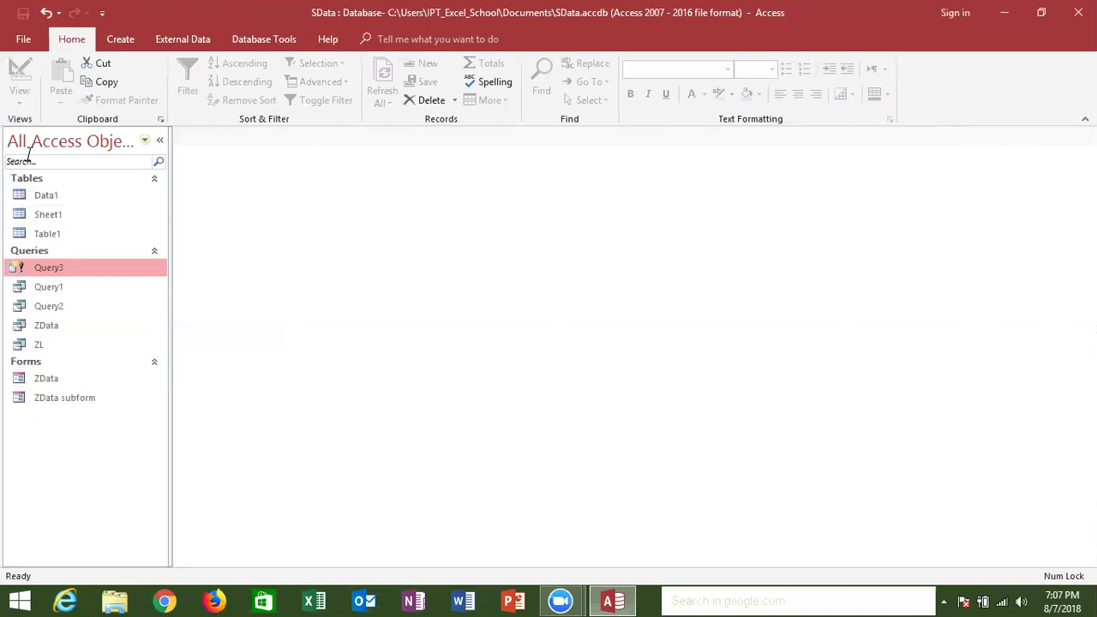
# Start a new design-view query and add the Sheet1 table to it
pyautogui.click(37, 198)
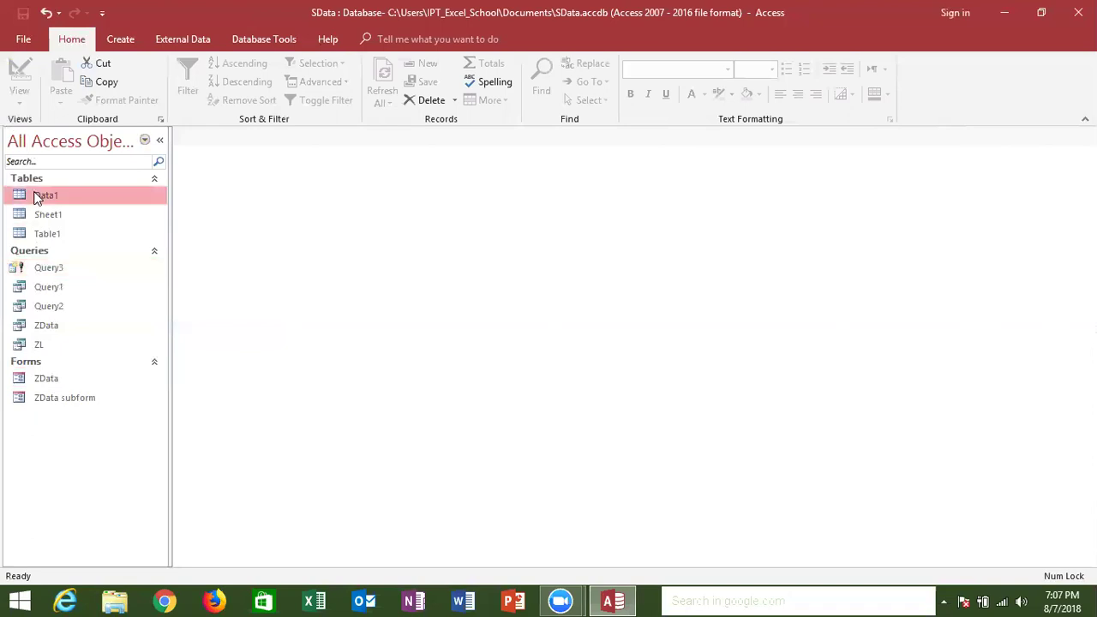
pyautogui.click(117, 43)
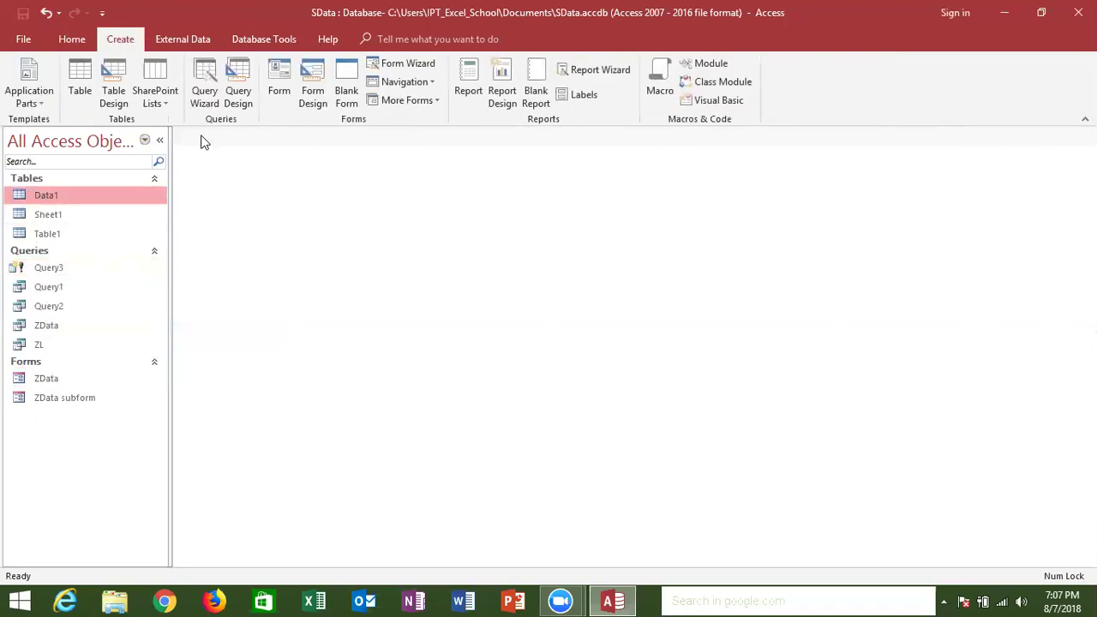
pyautogui.click(237, 97)
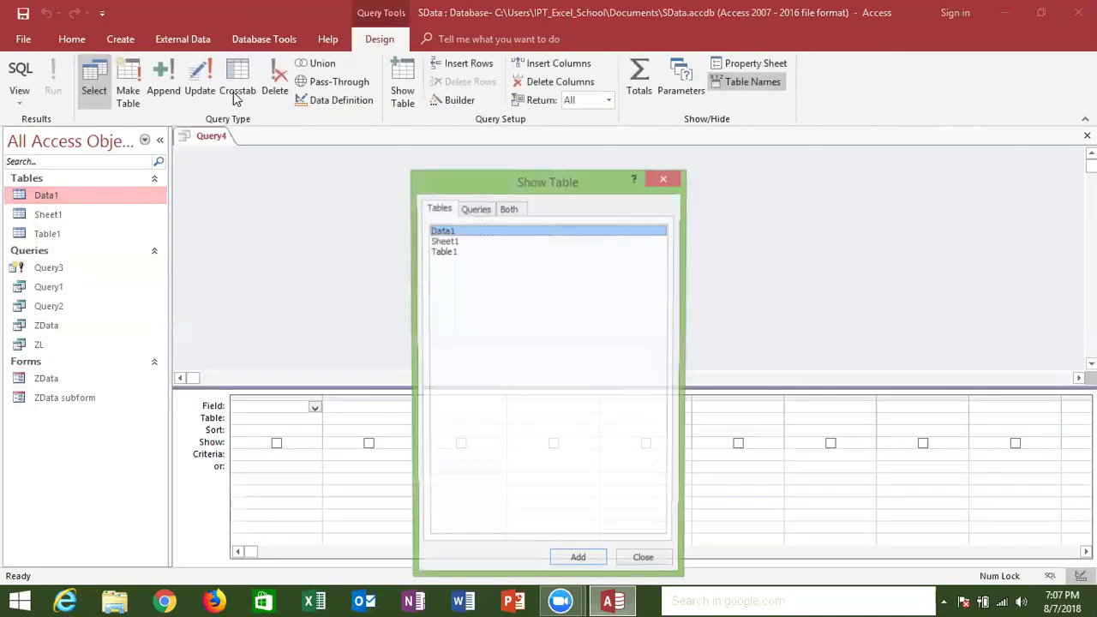
pyautogui.doubleClick(470, 244)
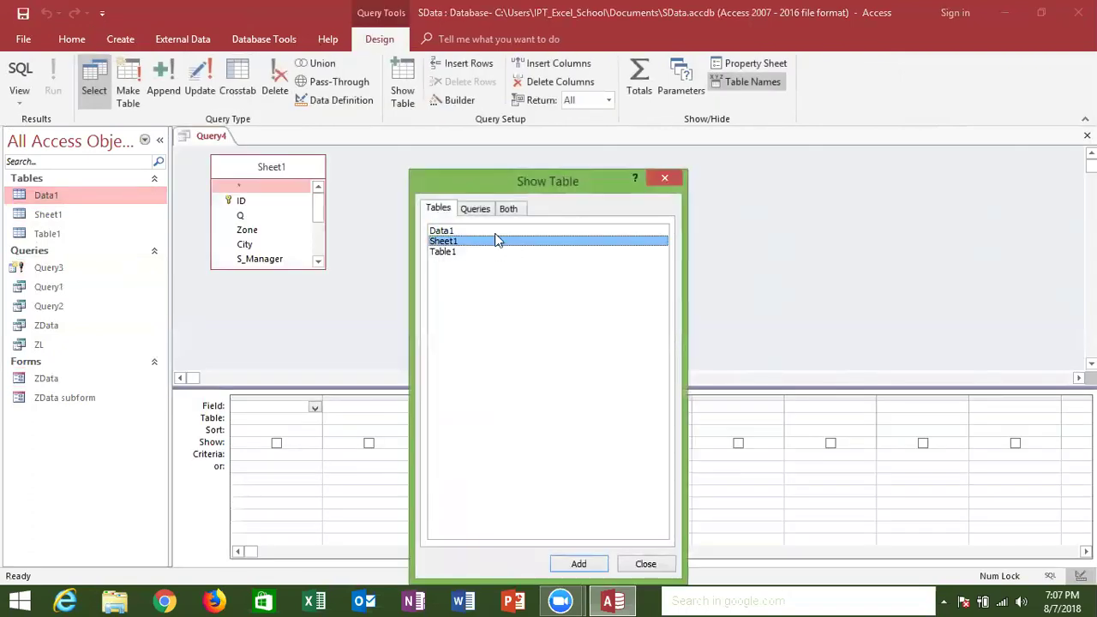
pyautogui.click(665, 180)
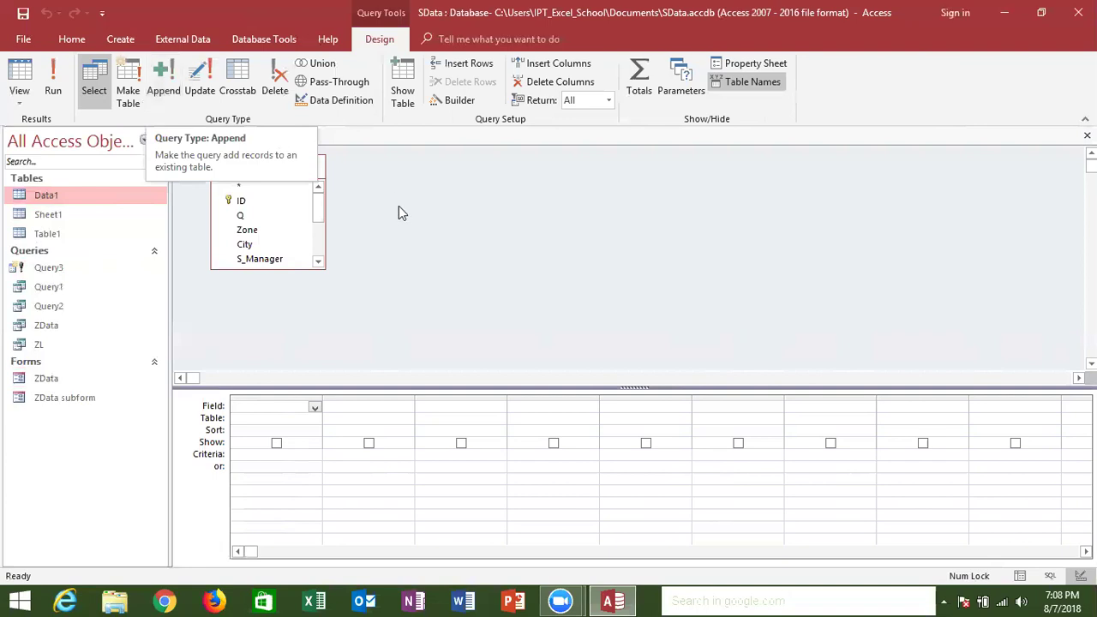
pyautogui.doubleClick(64, 197)
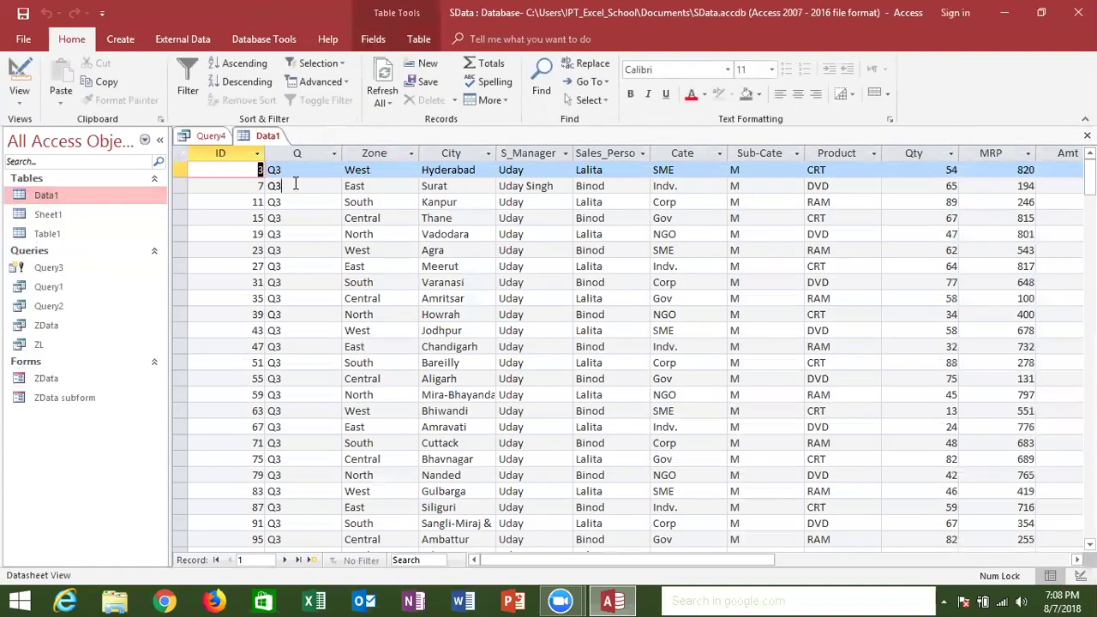
pyautogui.click(270, 186)
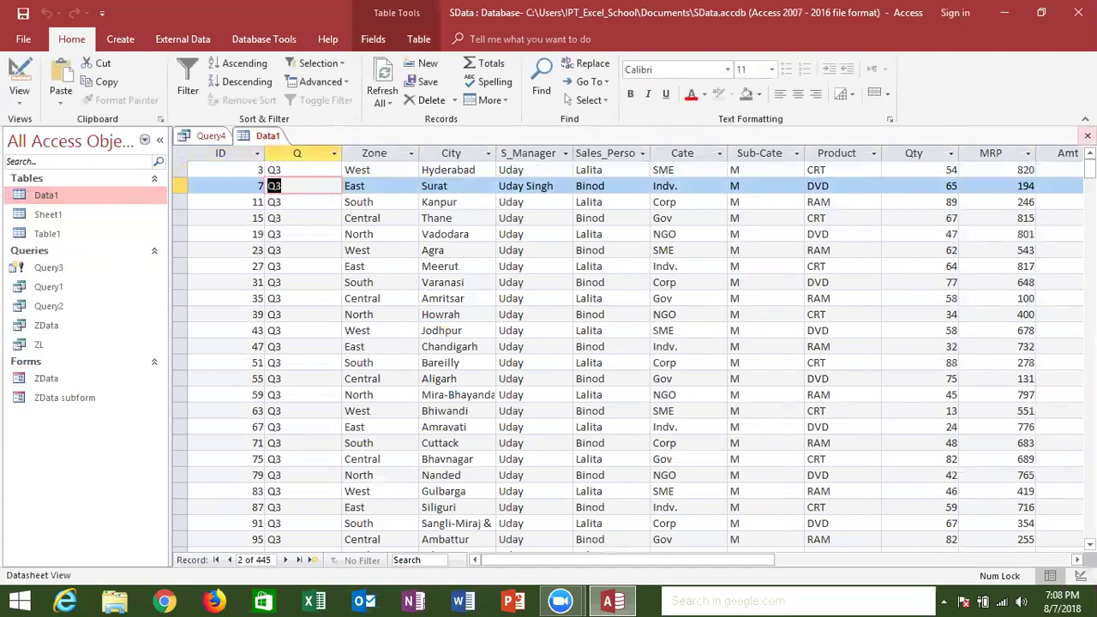
pyautogui.moveTo(1090, 171)
pyautogui.mouseDown()
pyautogui.moveTo(1089, 512)
pyautogui.moveTo(1090, 206)
pyautogui.mouseUp()
pyautogui.click(1088, 135)
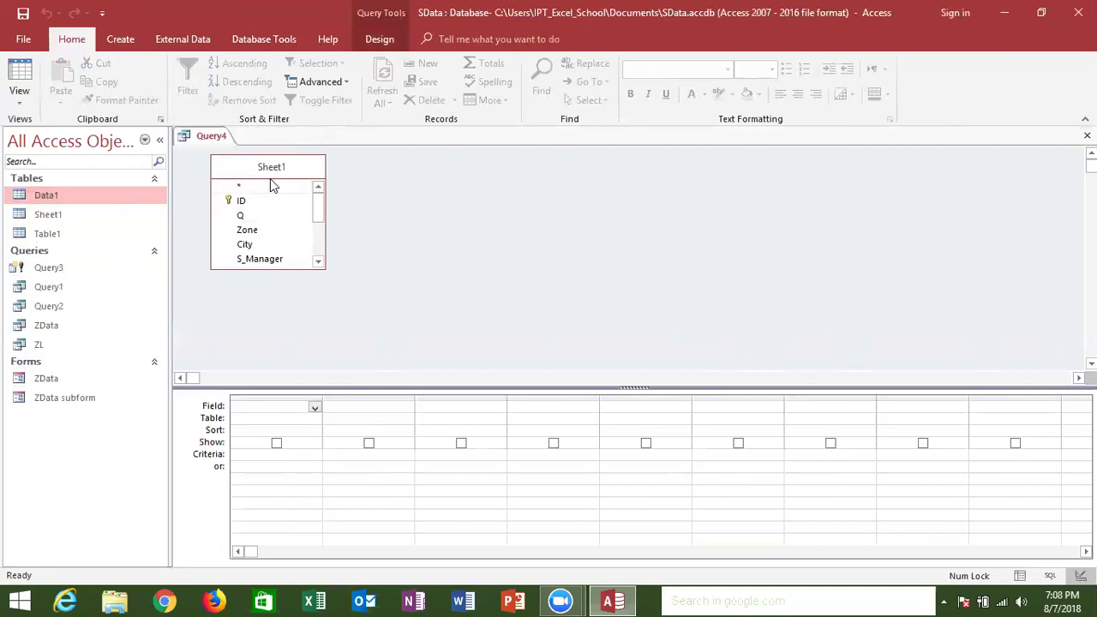
# Turn Query4 into an append query targeting Data1 and add Sheet1.* to the grid
pyautogui.click(382, 43)
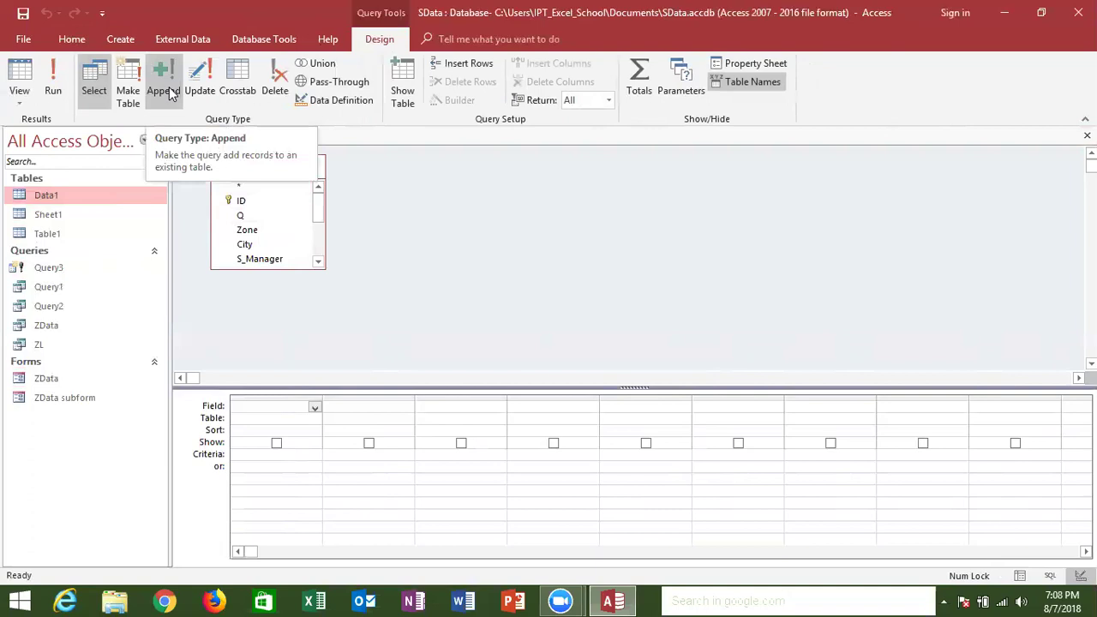
pyautogui.click(169, 86)
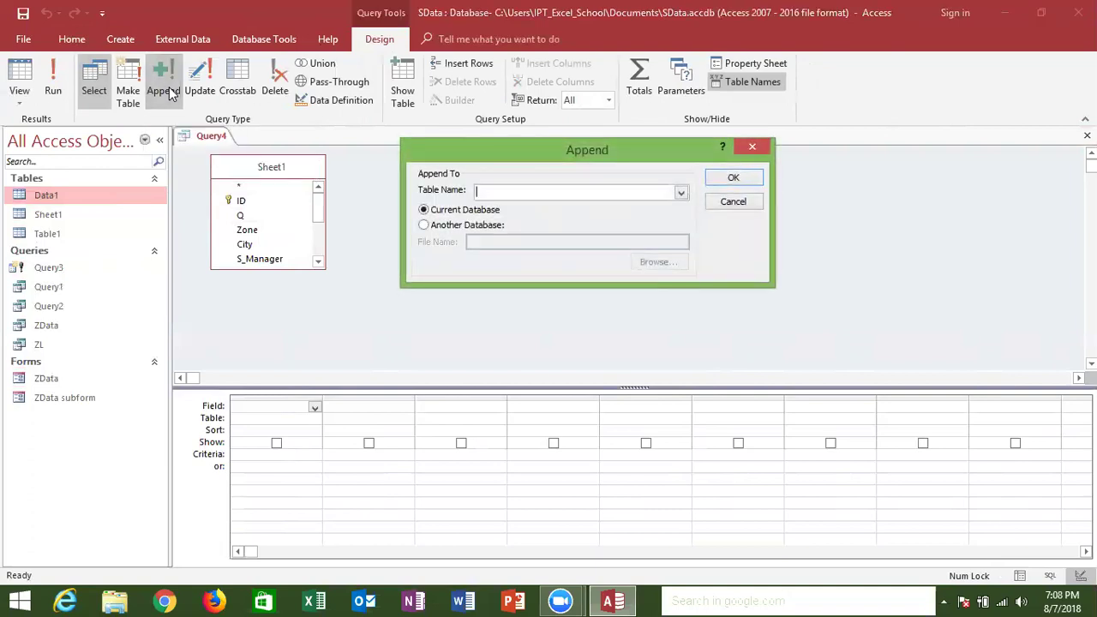
pyautogui.click(685, 199)
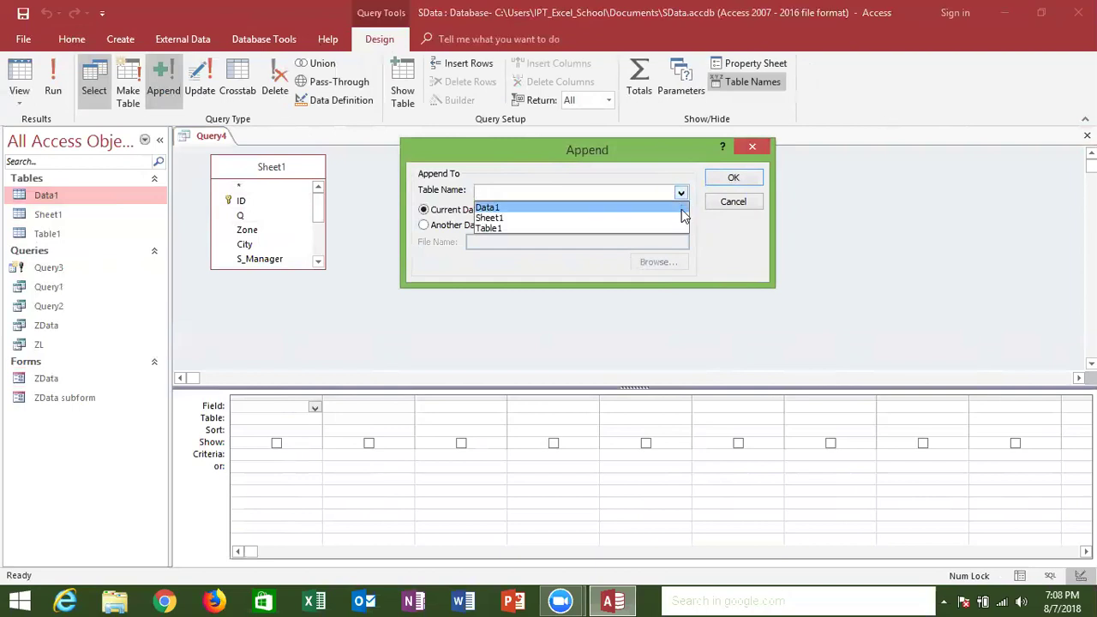
pyautogui.click(682, 209)
pyautogui.click(717, 180)
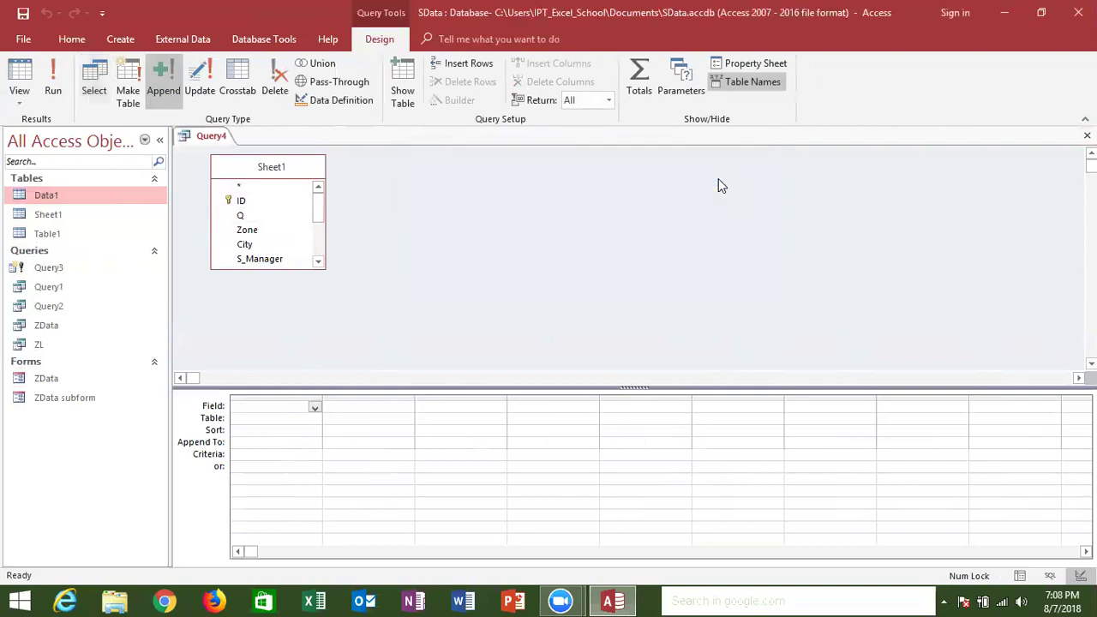
pyautogui.doubleClick(250, 187)
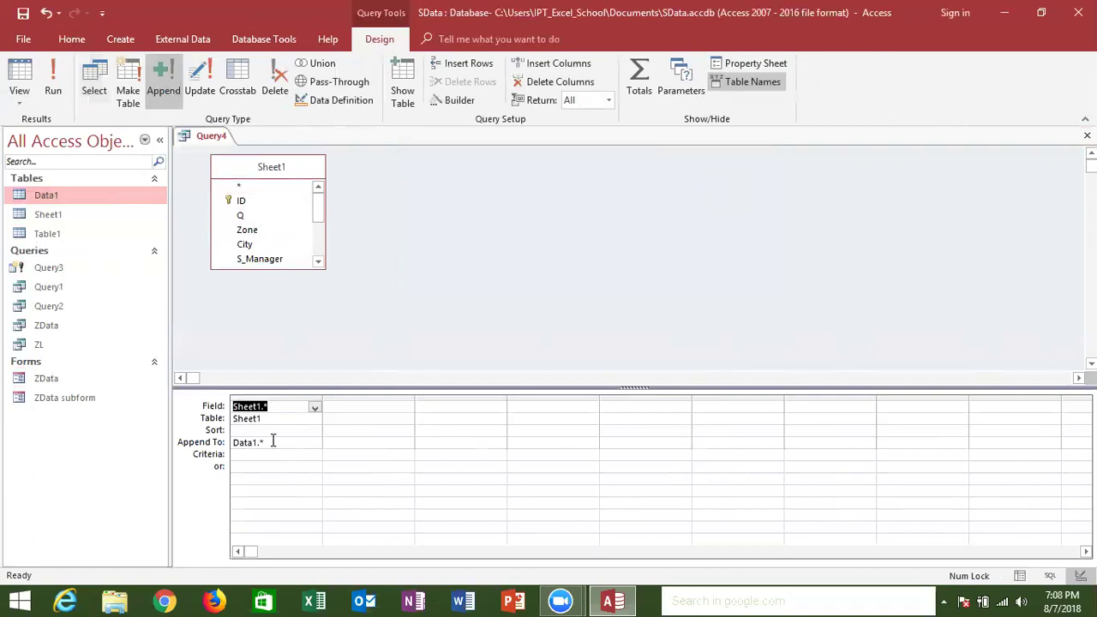
# Add the Q field to the second grid column, then remove it again
pyautogui.click(343, 410)
pyautogui.doubleClick(267, 217)
pyautogui.click(343, 443)
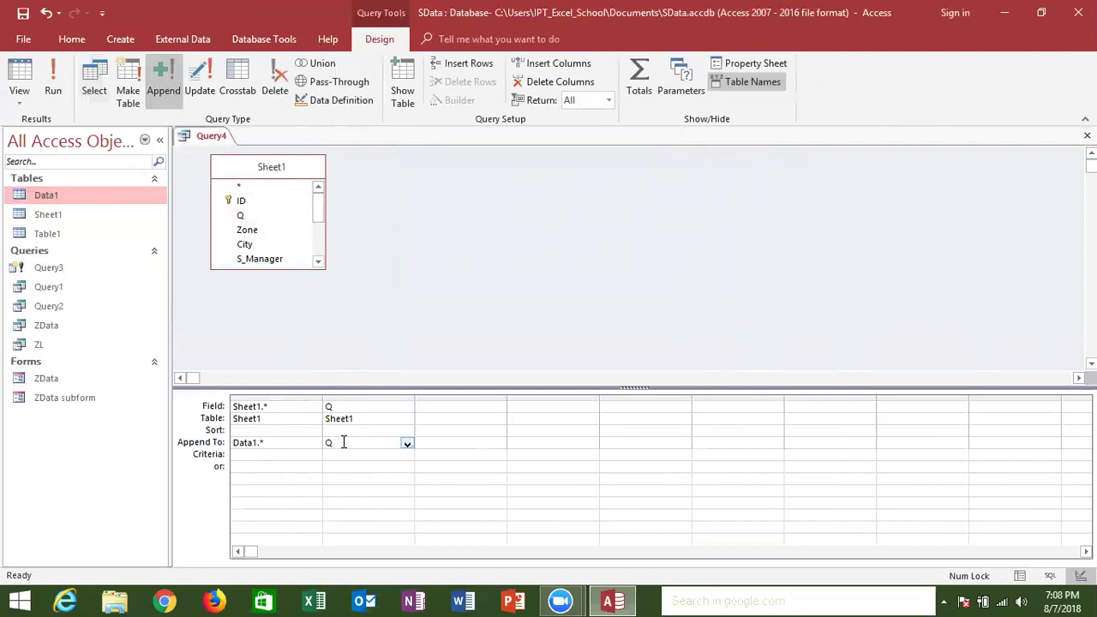
pyautogui.click(407, 445)
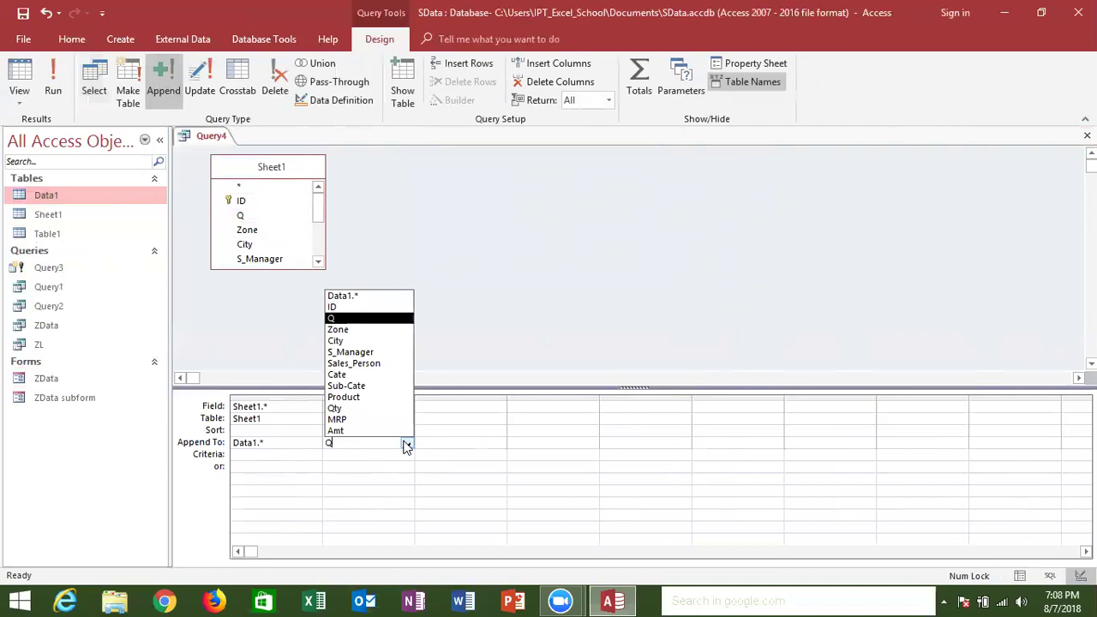
pyautogui.click(406, 445)
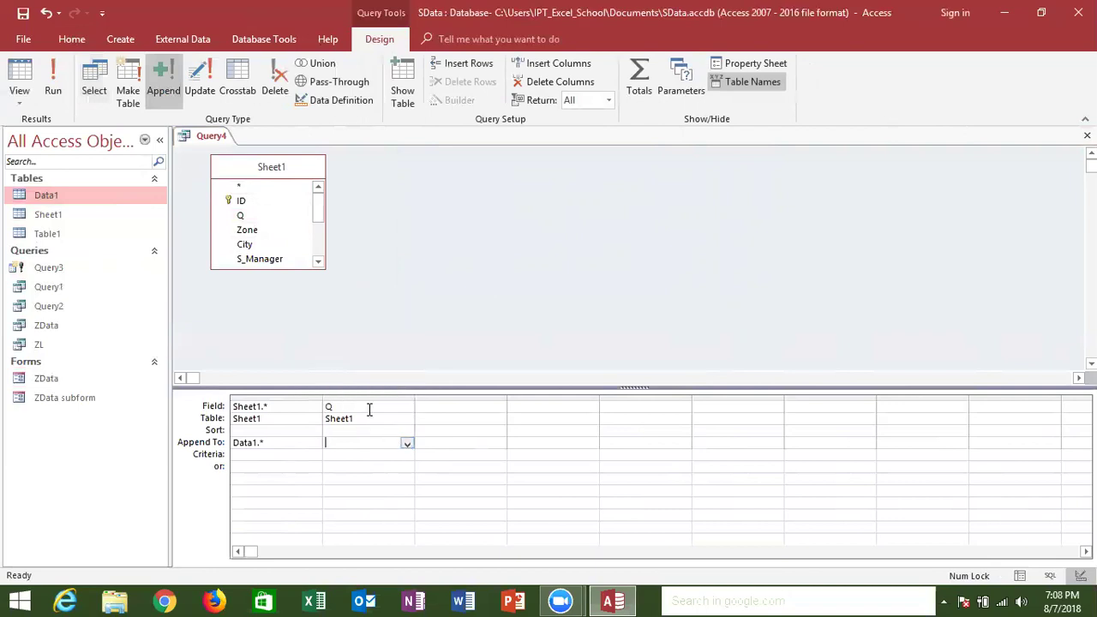
pyautogui.moveTo(366, 419); pyautogui.dragTo(301, 420)
pyautogui.press('Delete')
pyautogui.click(342, 409)
pyautogui.press('BackSpace')
# Enter the criterion [Sheet1]![Q]="Q2" in the Sheet1.* column's Criteria cell
pyautogui.click(244, 456)
pyautogui.write('[Sh')
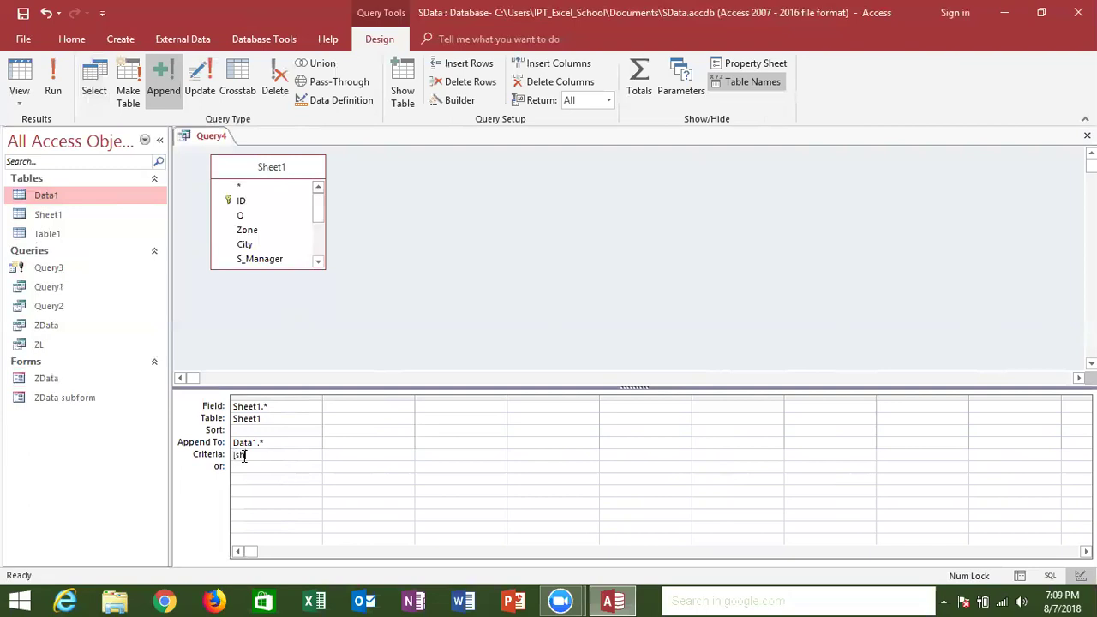
pyautogui.write('ee')
pyautogui.press('Tab')
pyautogui.write('!')
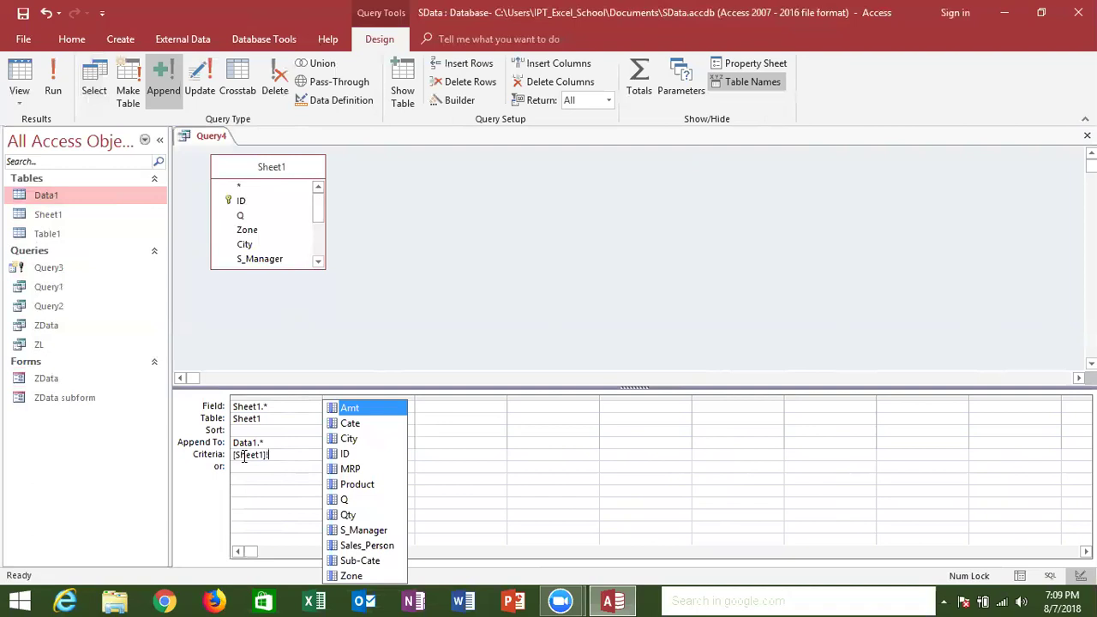
pyautogui.press('Down')
pyautogui.press('Down')
pyautogui.press('Down')
pyautogui.press('Down')
pyautogui.press('Down')
pyautogui.press('Down')
pyautogui.press('Tab')
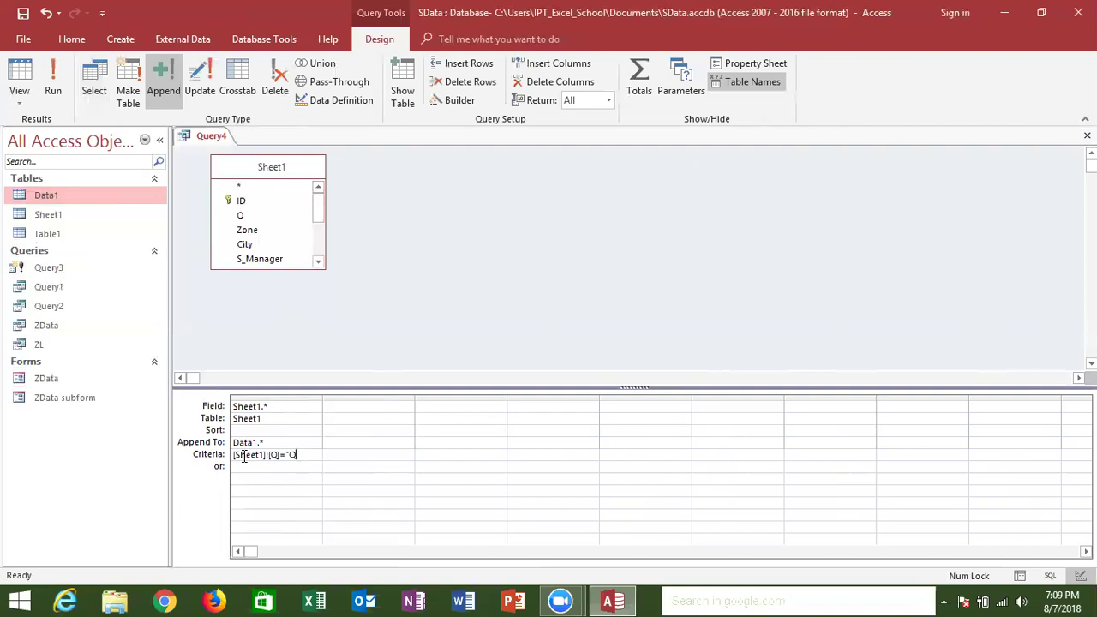
pyautogui.write('2"')
pyautogui.click(268, 430)
# Try saving Query4 under the name Query4 and dismiss the asterisk-criteria error
pyautogui.click(1087, 136)
pyautogui.click(507, 351)
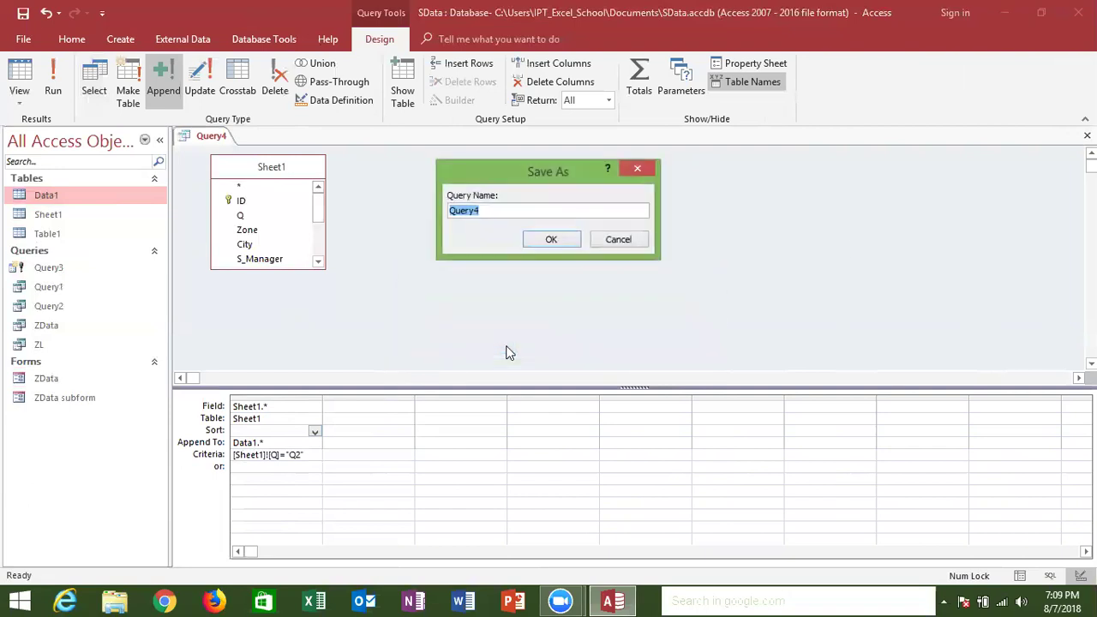
pyautogui.click(562, 213)
pyautogui.click(551, 243)
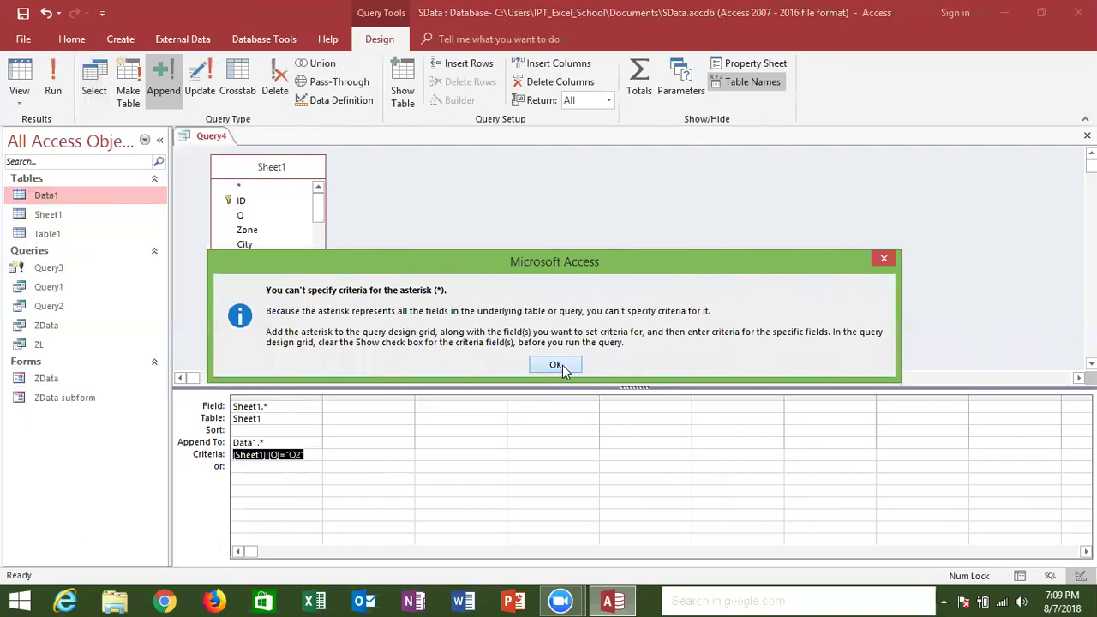
pyautogui.click(563, 365)
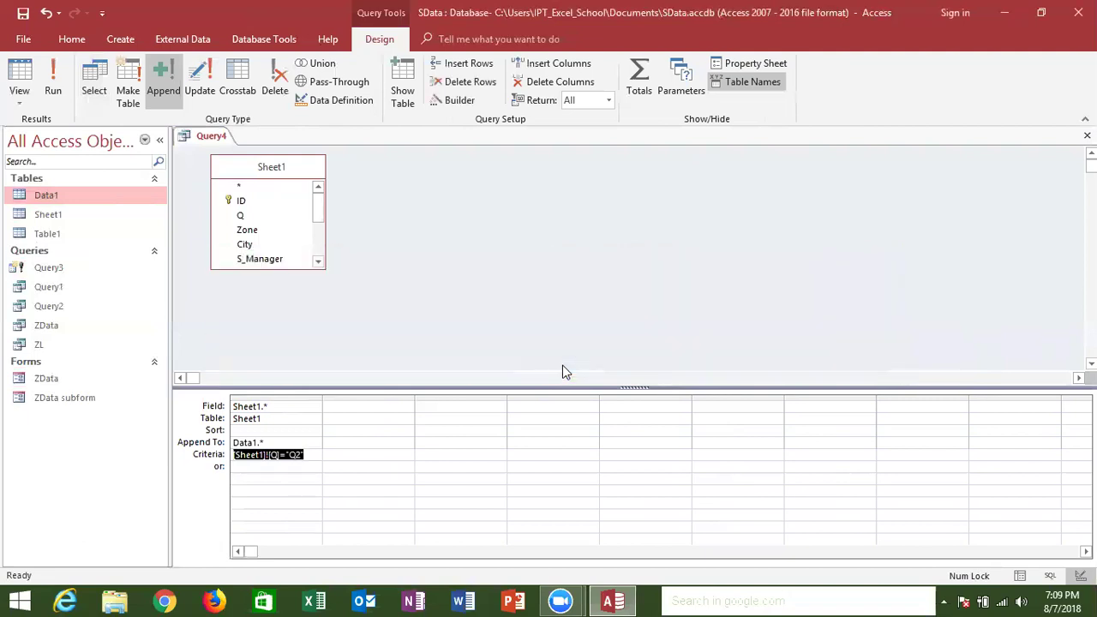
# Check the first column's field and Append To entries, retry saving, and dismiss the error again
pyautogui.click(335, 510)
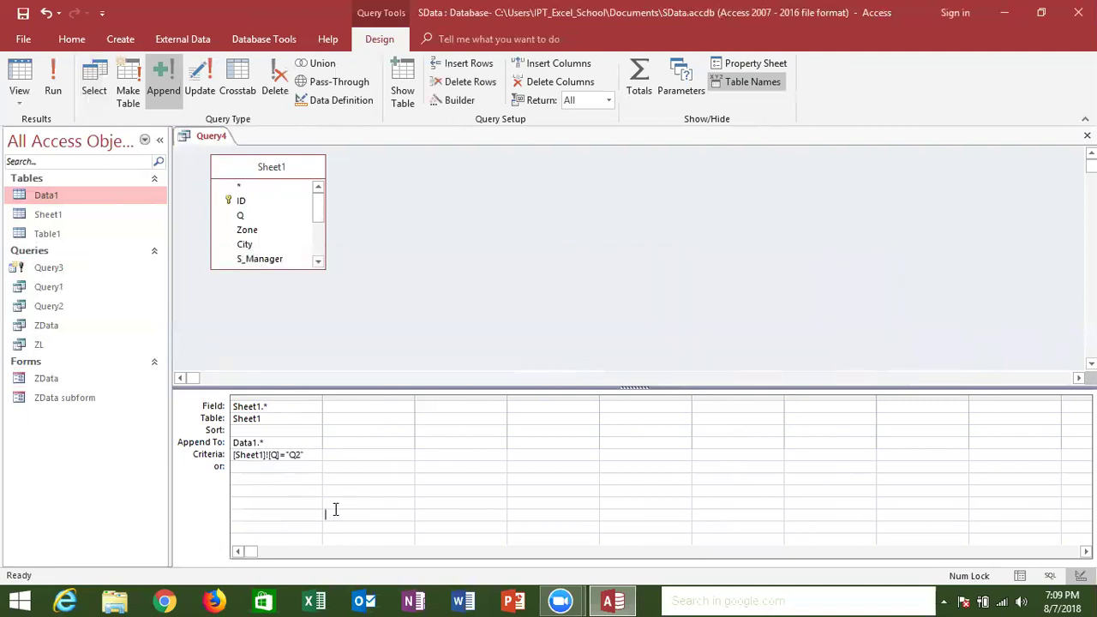
pyautogui.click(266, 442)
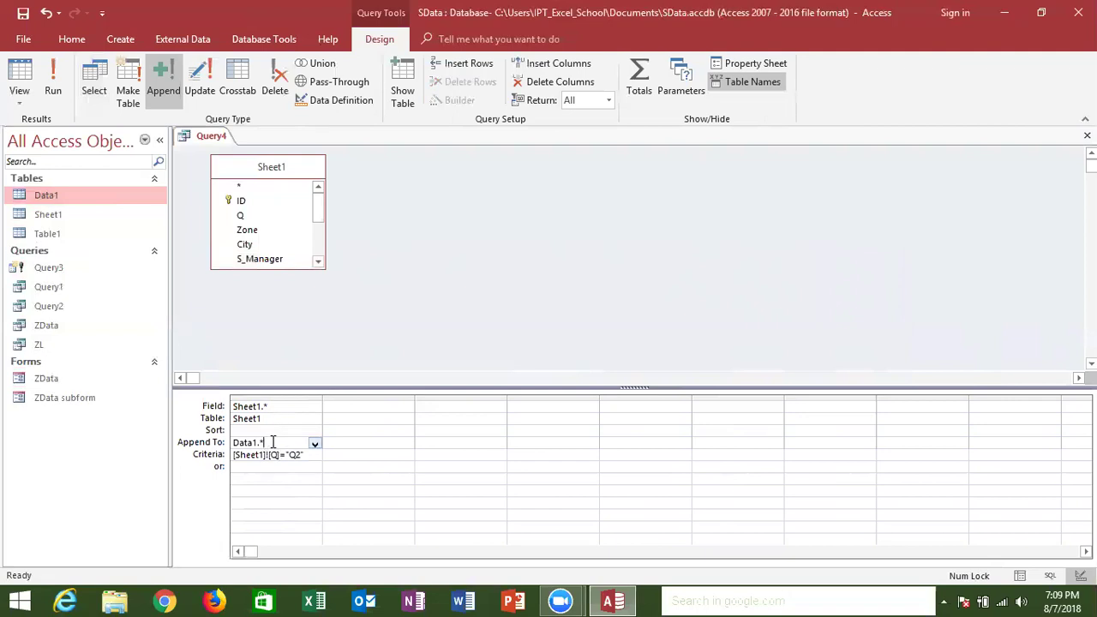
pyautogui.click(282, 408)
pyautogui.click(275, 438)
pyautogui.click(1087, 136)
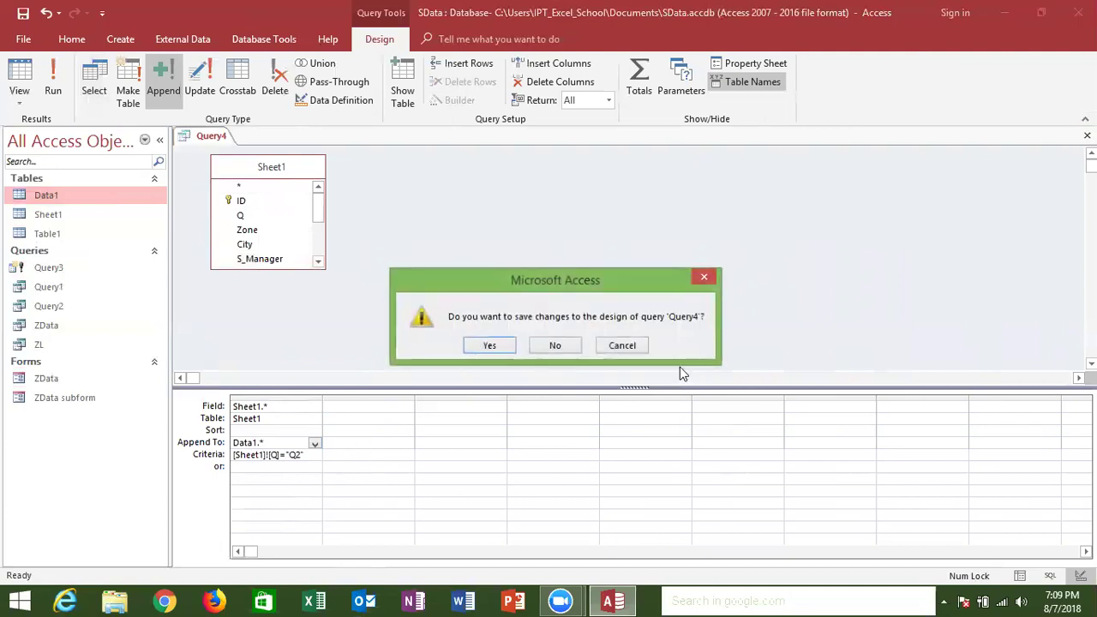
pyautogui.click(489, 345)
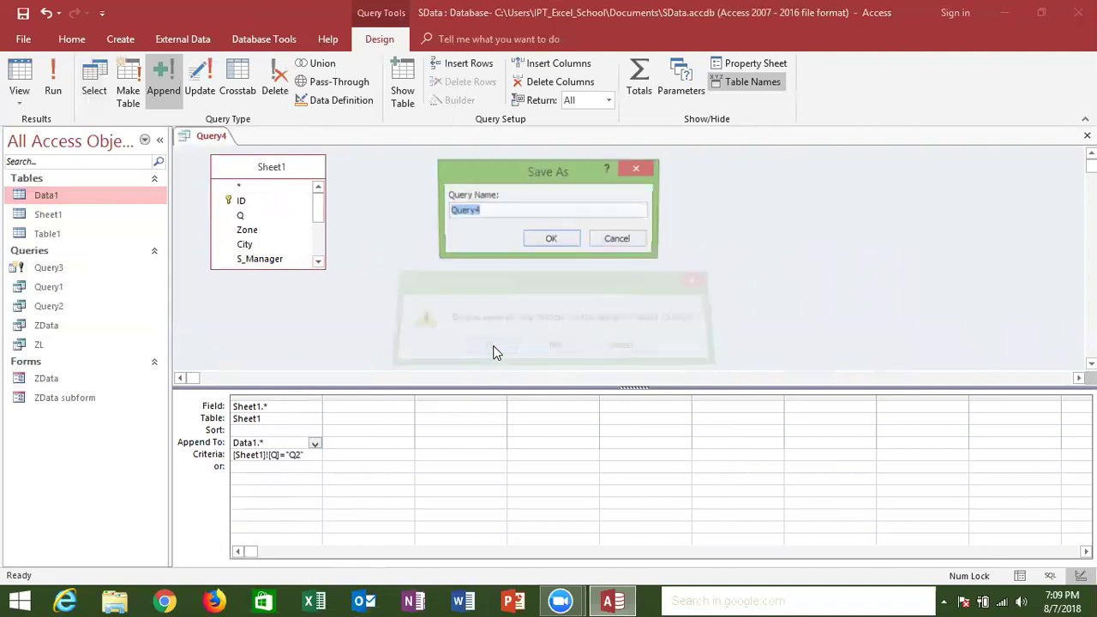
pyautogui.click(552, 240)
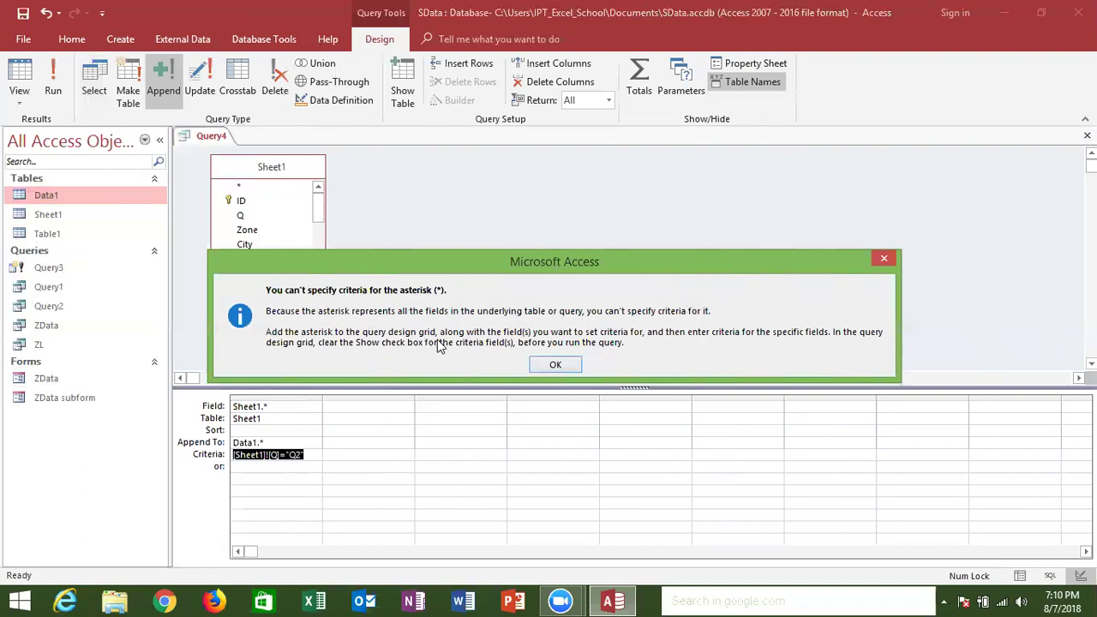
pyautogui.click(554, 366)
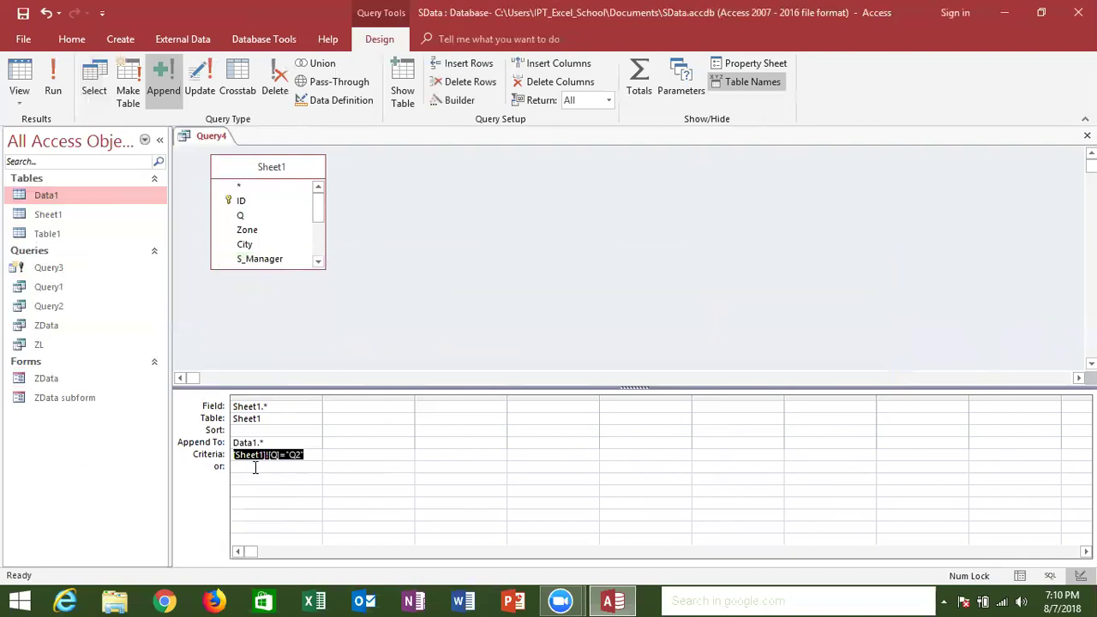
# Clear the first column's criterion and add Q in column 2 with criterion [Sheet1]![Q]="Q2"
pyautogui.press('Delete')
pyautogui.click(348, 407)
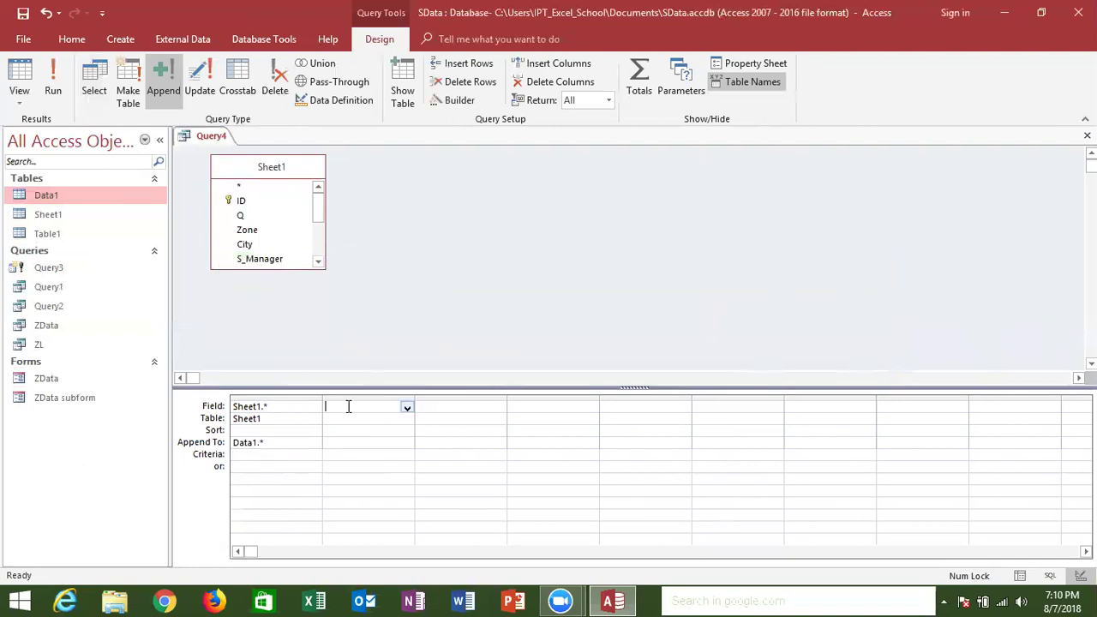
pyautogui.click(407, 409)
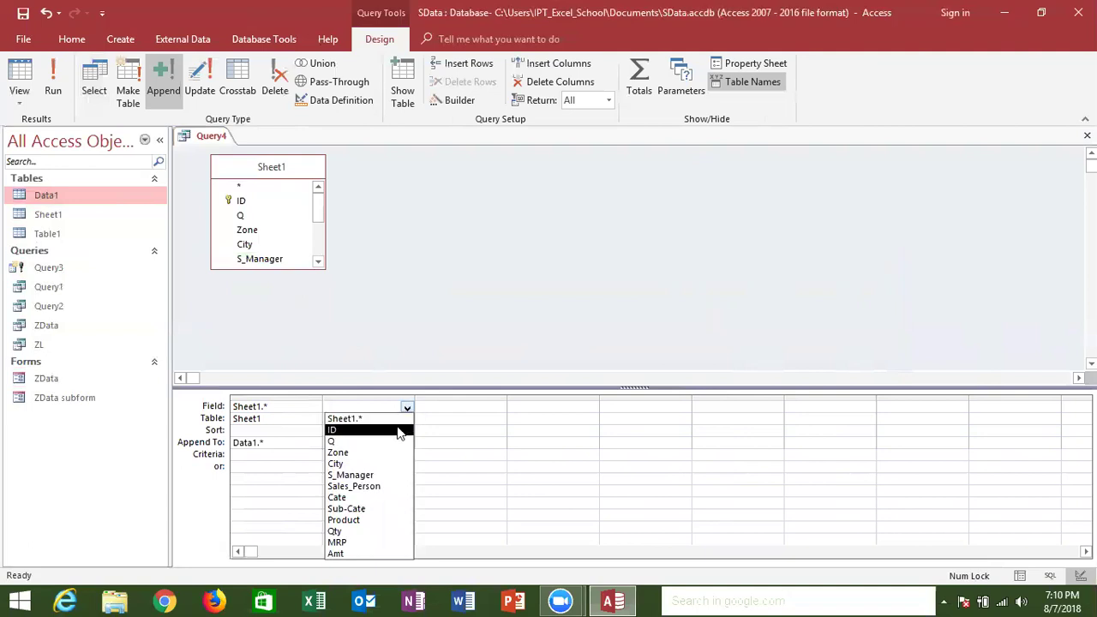
pyautogui.click(396, 441)
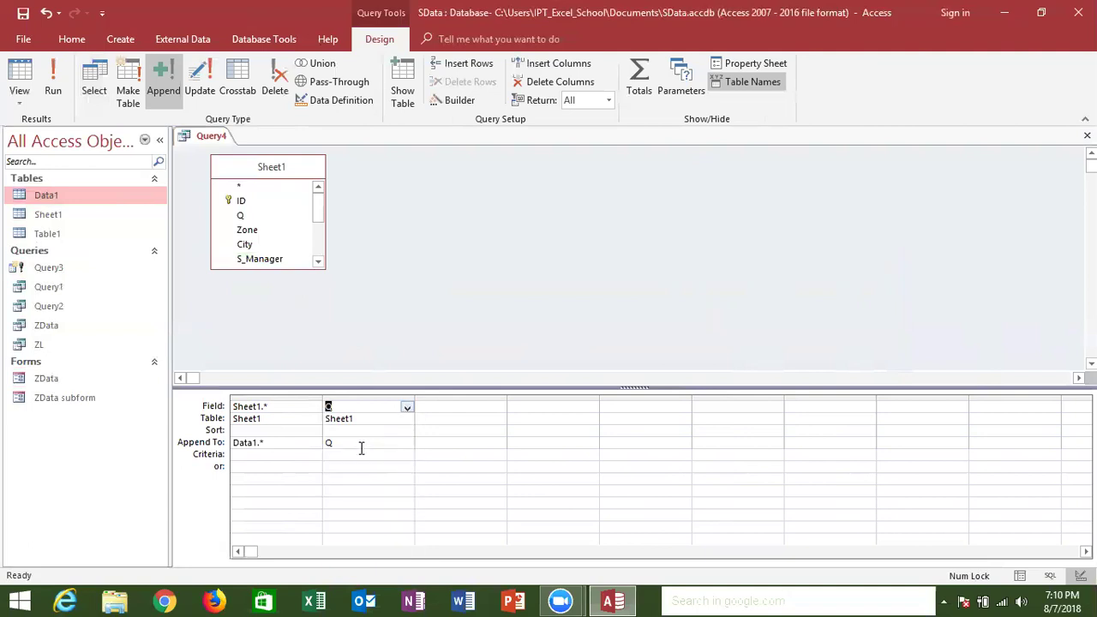
pyautogui.click(361, 446)
pyautogui.click(361, 455)
pyautogui.write('[Sheet1]![Q]="Q2"')
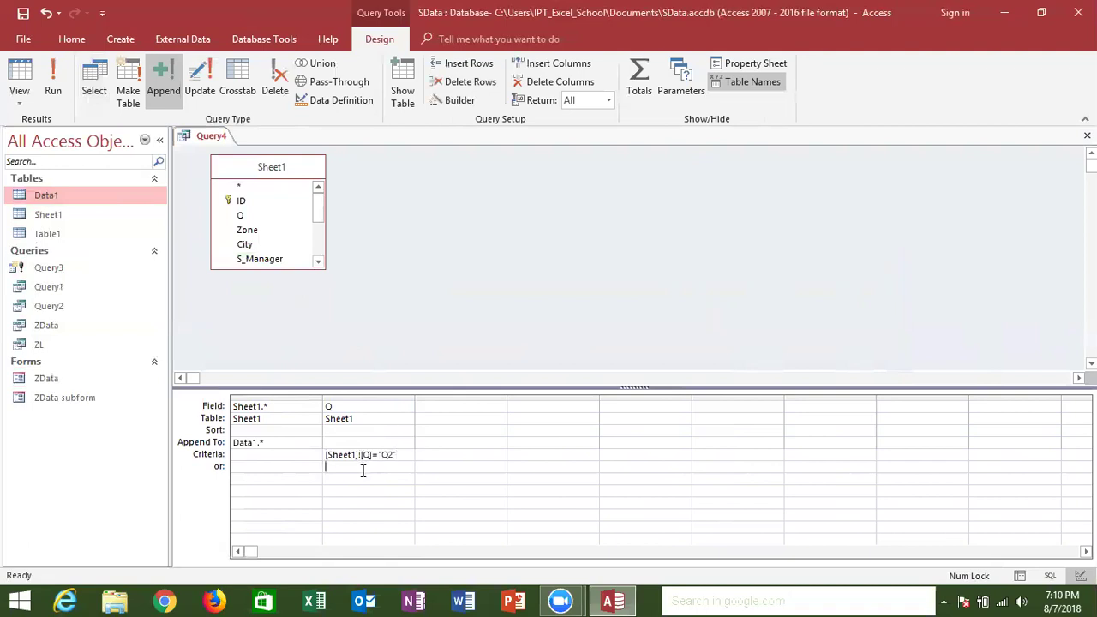
pyautogui.click(363, 471)
# Save and close the query as Query4
pyautogui.click(1087, 136)
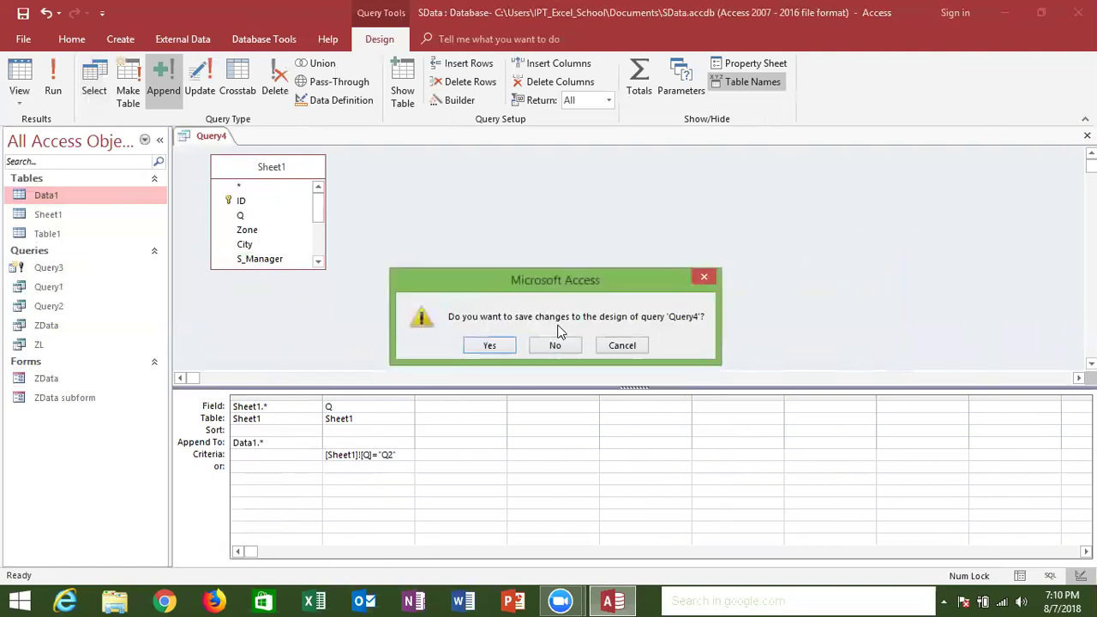
pyautogui.click(485, 347)
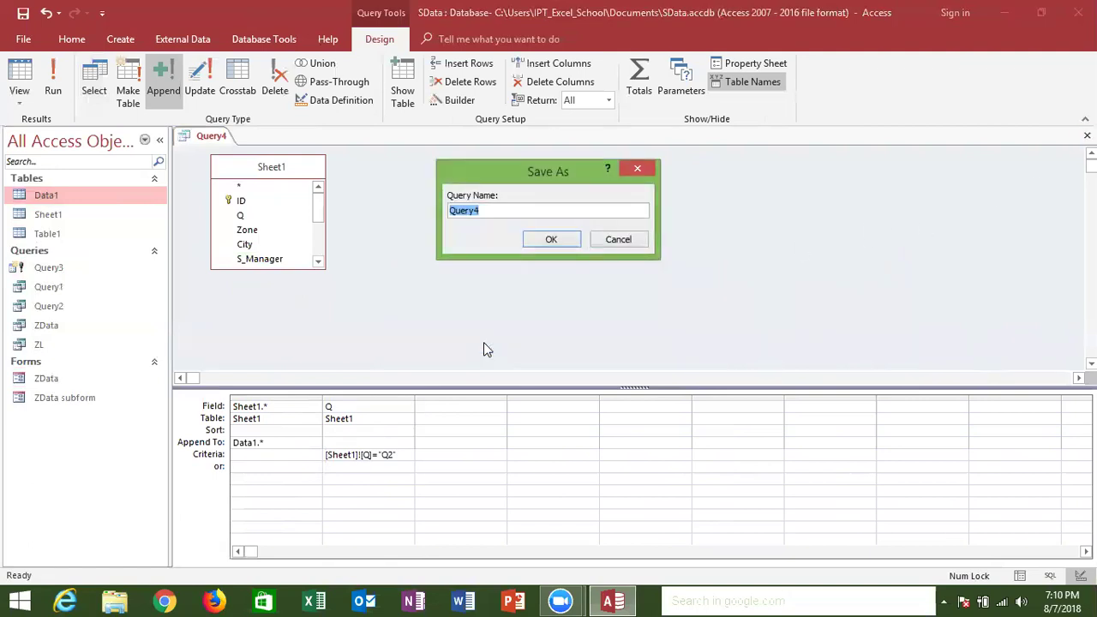
pyautogui.click(552, 240)
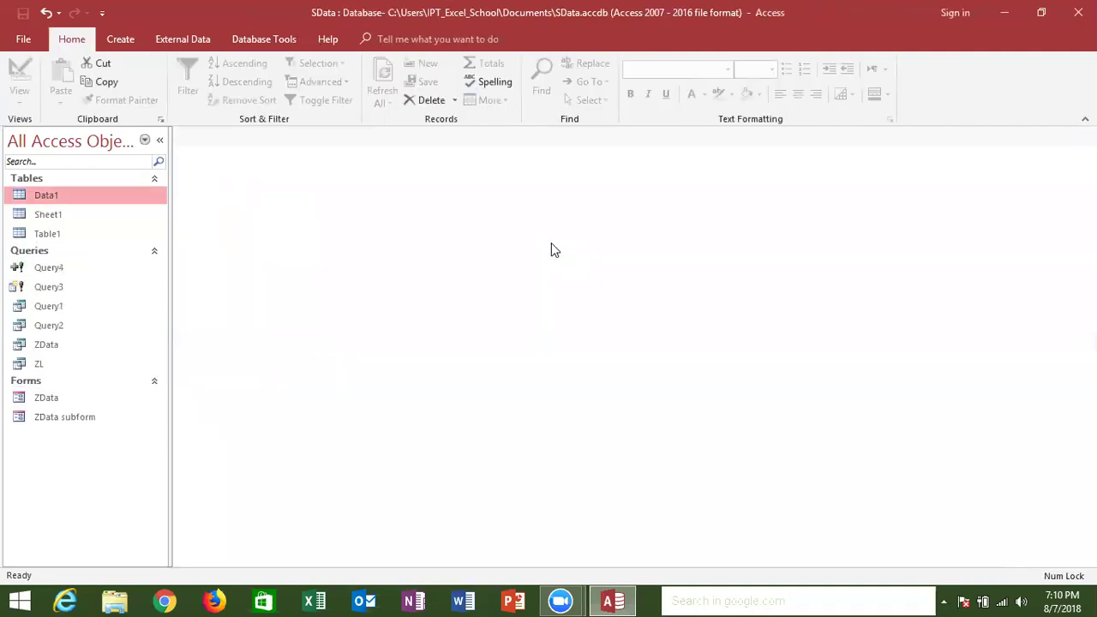
# Run the Query4 append query, confirming both prompts to append 446 rows to Data1
pyautogui.click(137, 272)
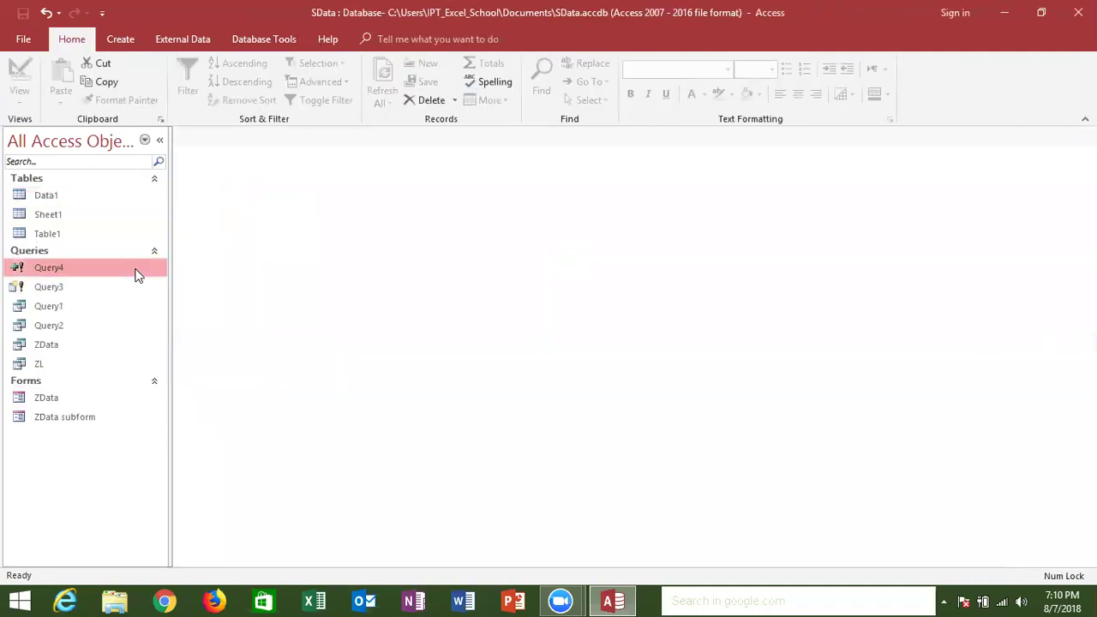
pyautogui.doubleClick(137, 273)
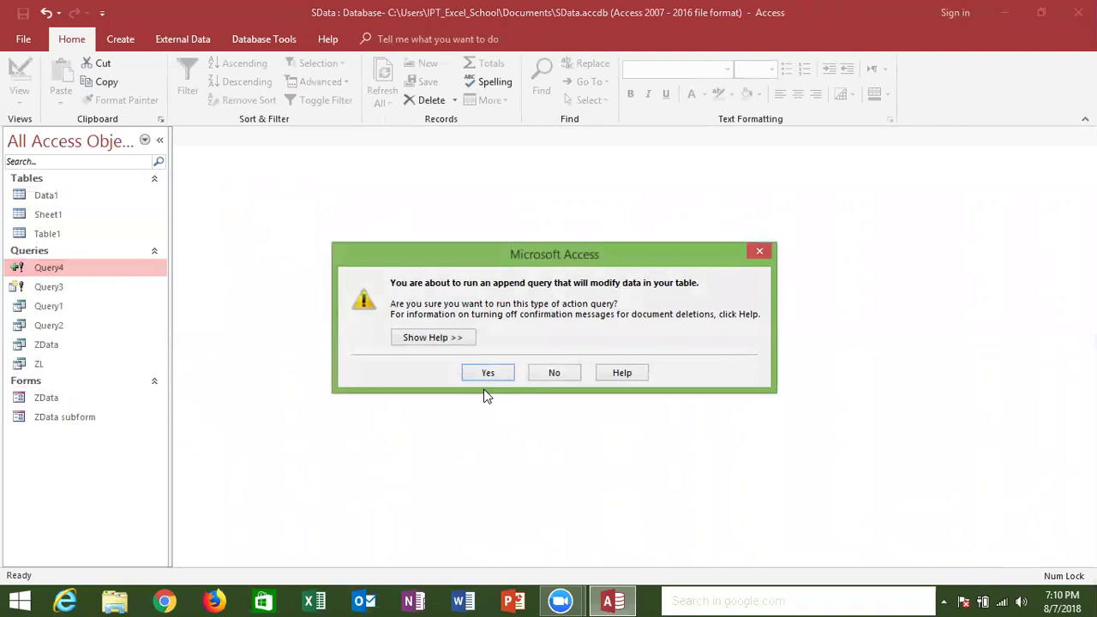
pyautogui.click(495, 378)
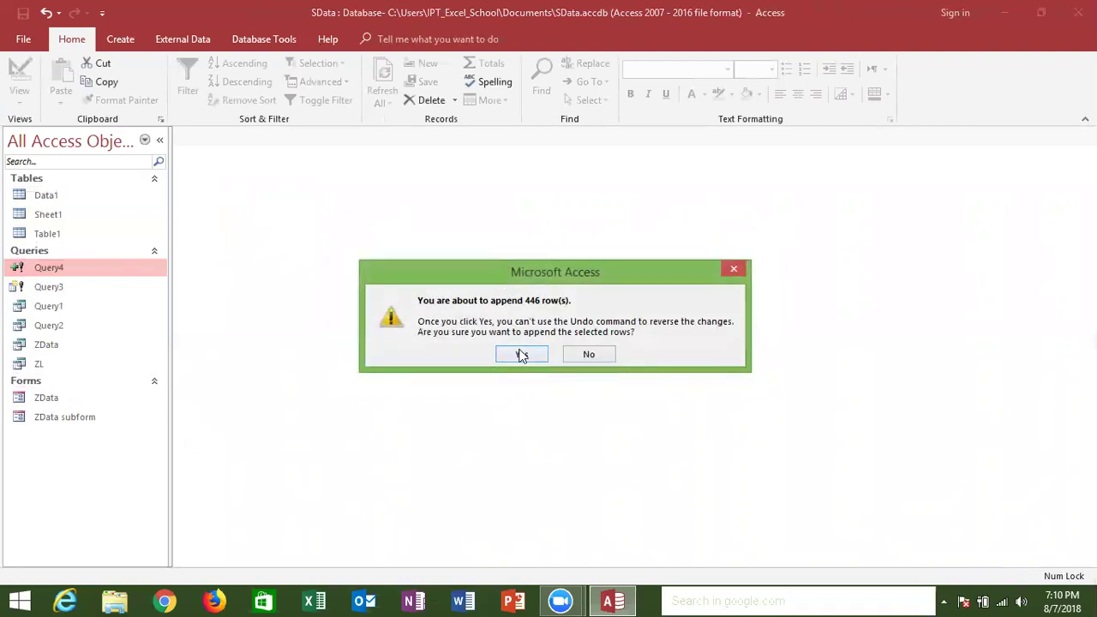
pyautogui.click(521, 356)
# Check that the Data1 table now holds 891 records, then close it
pyautogui.click(47, 204)
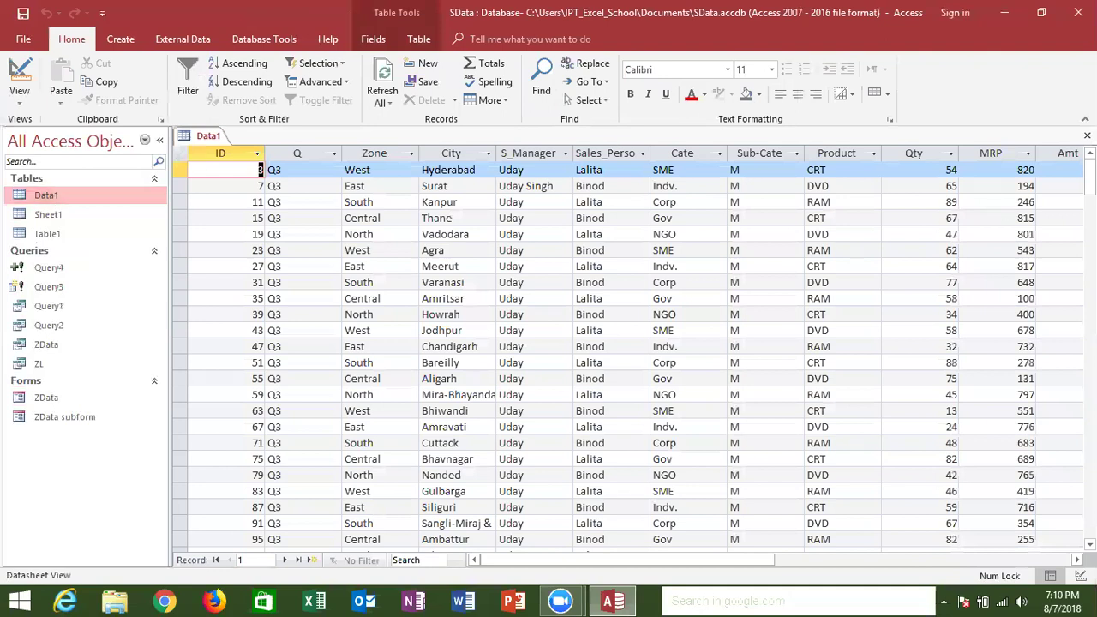
pyautogui.scroll(-8, 626, 356)
pyautogui.moveTo(1090, 176)
pyautogui.mouseDown()
pyautogui.moveTo(1090, 525)
pyautogui.moveTo(1090, 163)
pyautogui.mouseUp()
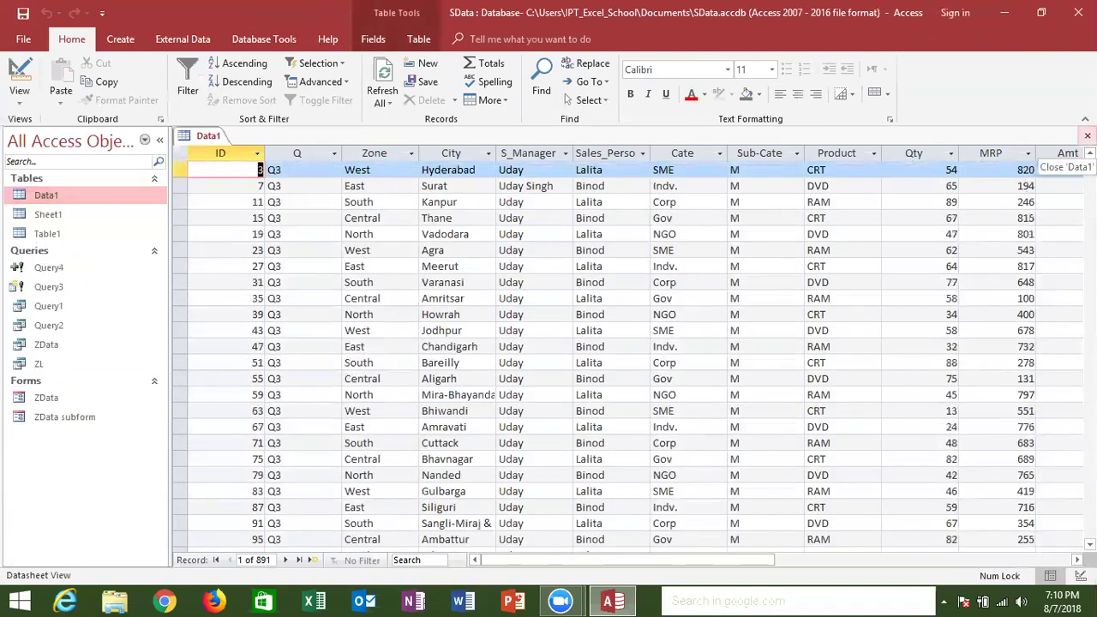
pyautogui.click(1087, 135)
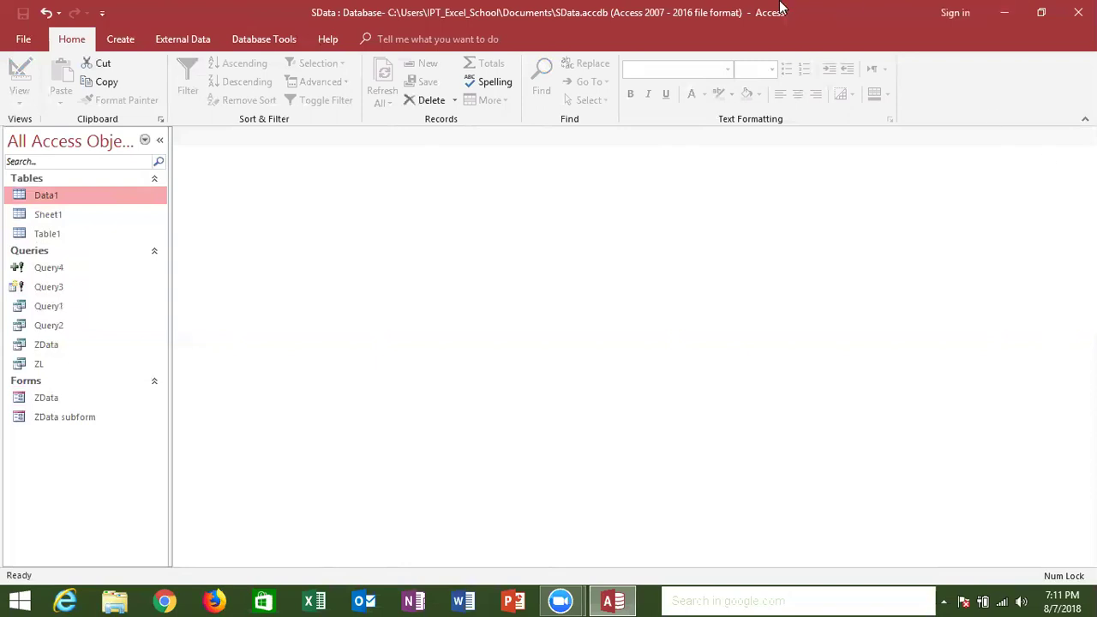
# Start a new query design with the Sheet1 table added
pyautogui.click(121, 34)
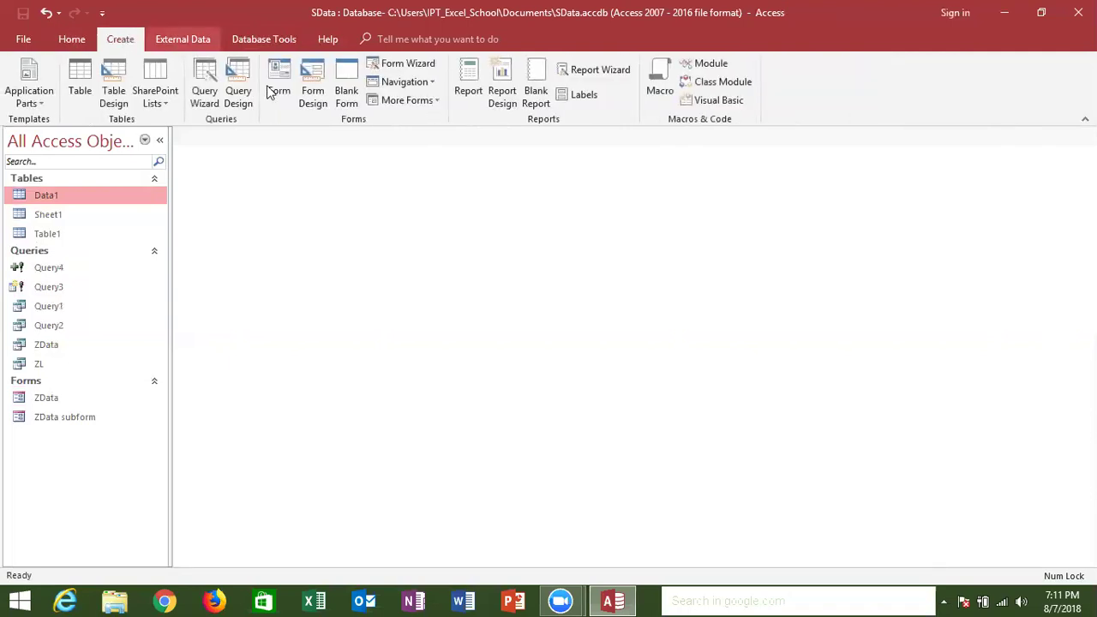
pyautogui.click(241, 109)
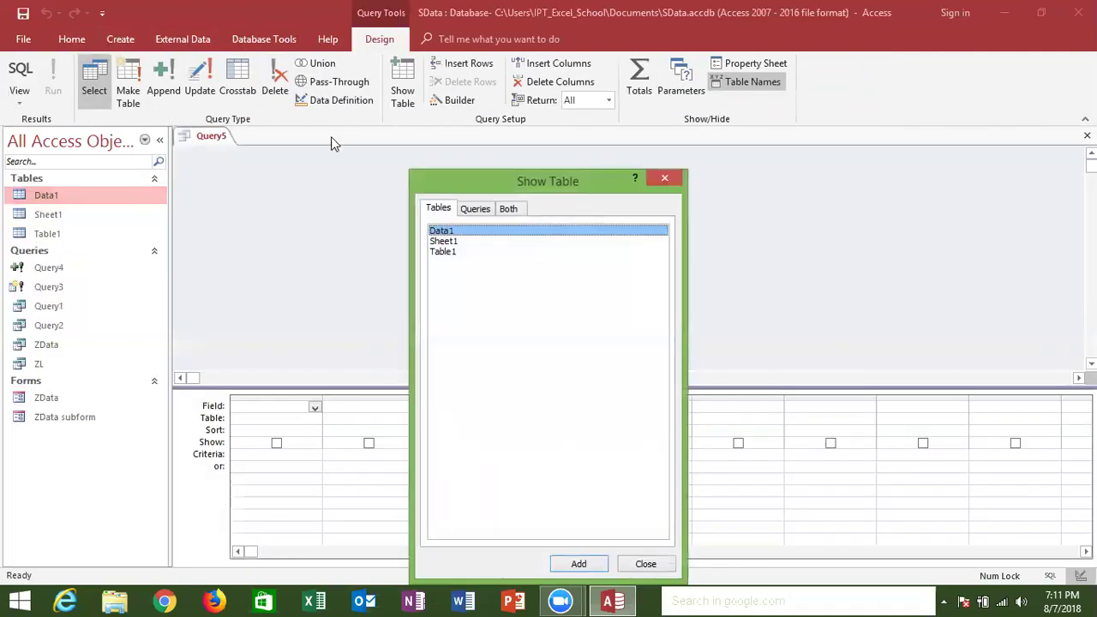
pyautogui.doubleClick(457, 242)
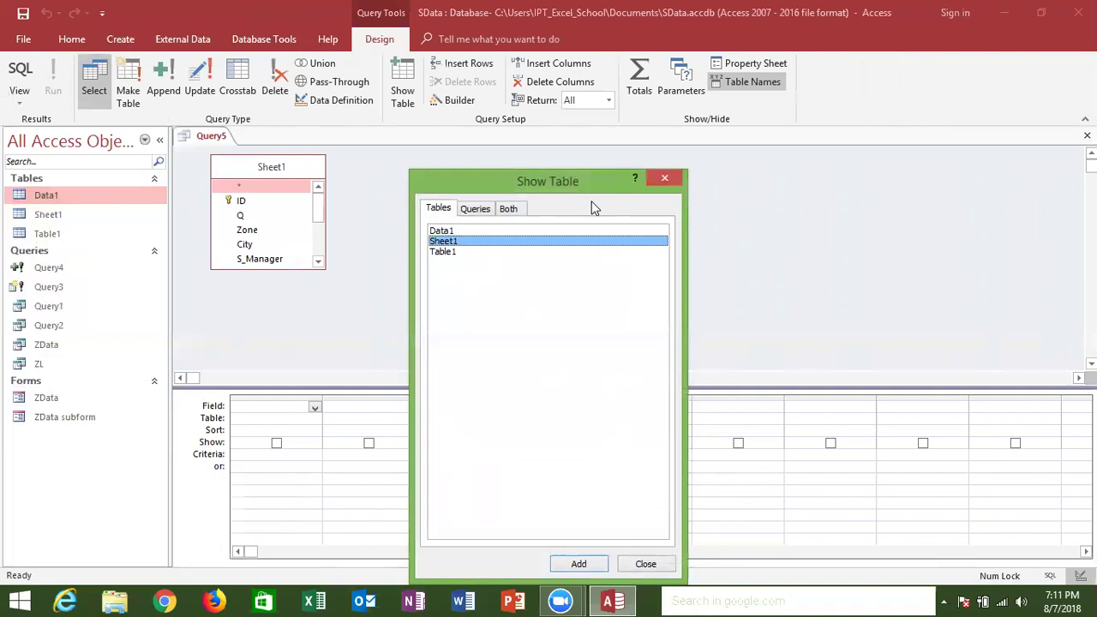
pyautogui.click(666, 180)
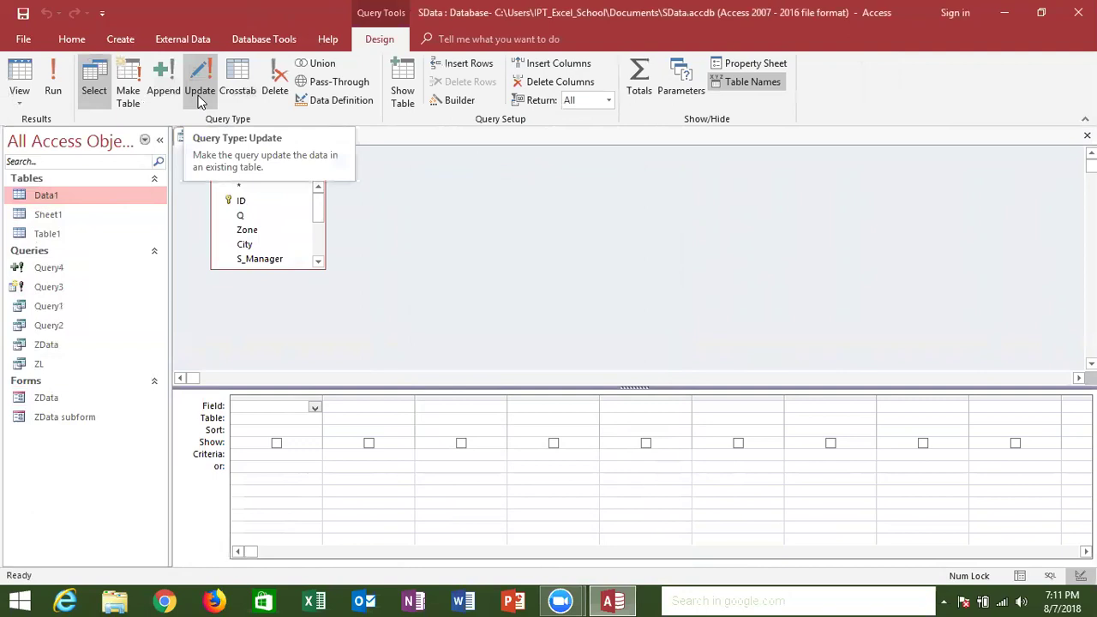
# Reopen the Data1 table and browse its records and Sub-Cate column
pyautogui.click(49, 196)
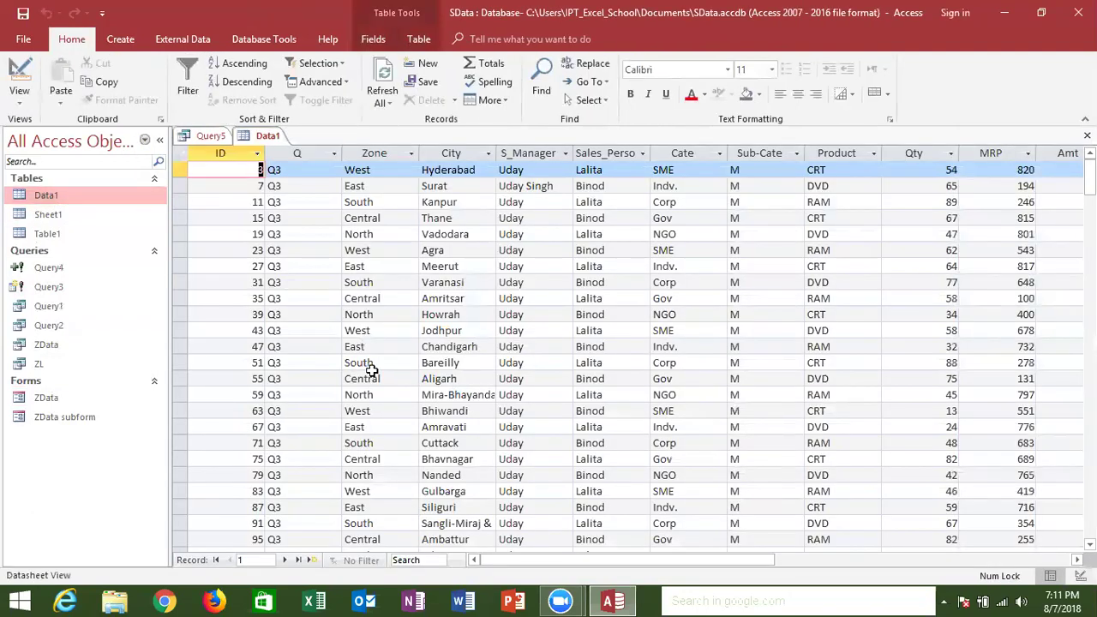
pyautogui.press('Right')
pyautogui.press('Right')
pyautogui.press('Right')
pyautogui.press('Right')
pyautogui.press('Right')
pyautogui.press('Right')
pyautogui.press('Left')
pyautogui.press('Left')
pyautogui.press('Left')
pyautogui.press('Left')
pyautogui.press('Left')
pyautogui.press('Left')
pyautogui.press('Left')
pyautogui.press('Left')
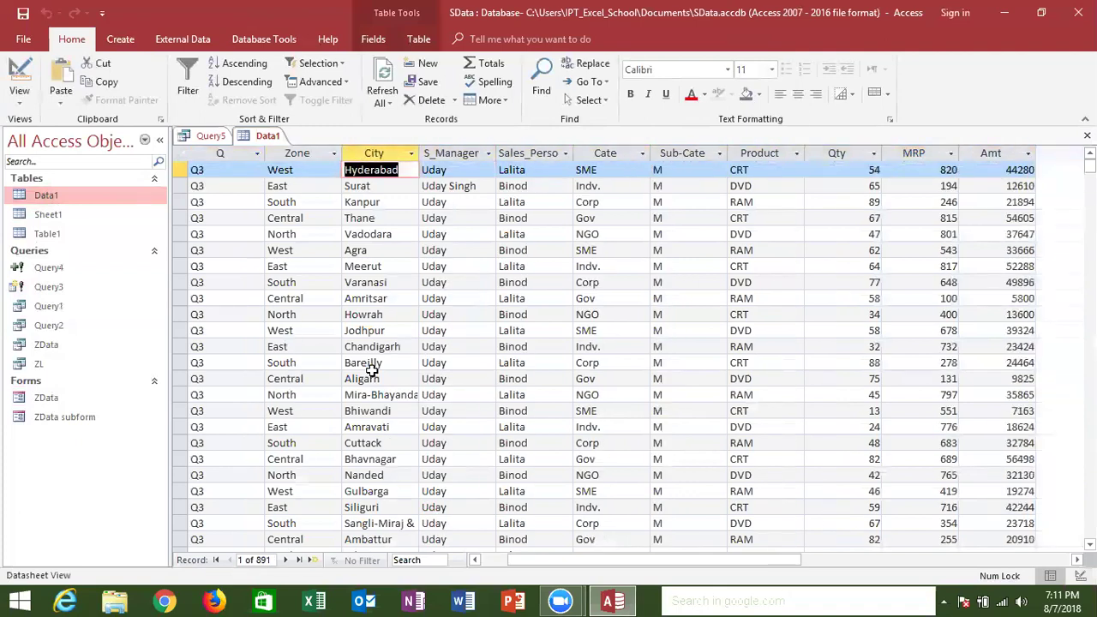
pyautogui.press('Right')
pyautogui.press('Right')
pyautogui.press('Right')
pyautogui.press('Right')
pyautogui.press('Right')
pyautogui.press('Right')
pyautogui.press('Right')
pyautogui.press('Right')
pyautogui.press('Right')
pyautogui.press('Left')
pyautogui.press('Left')
pyautogui.press('Left')
pyautogui.press('Left')
pyautogui.press('Left')
pyautogui.press('Up')
pyautogui.press('Down')
pyautogui.press('Down')
pyautogui.press('Down')
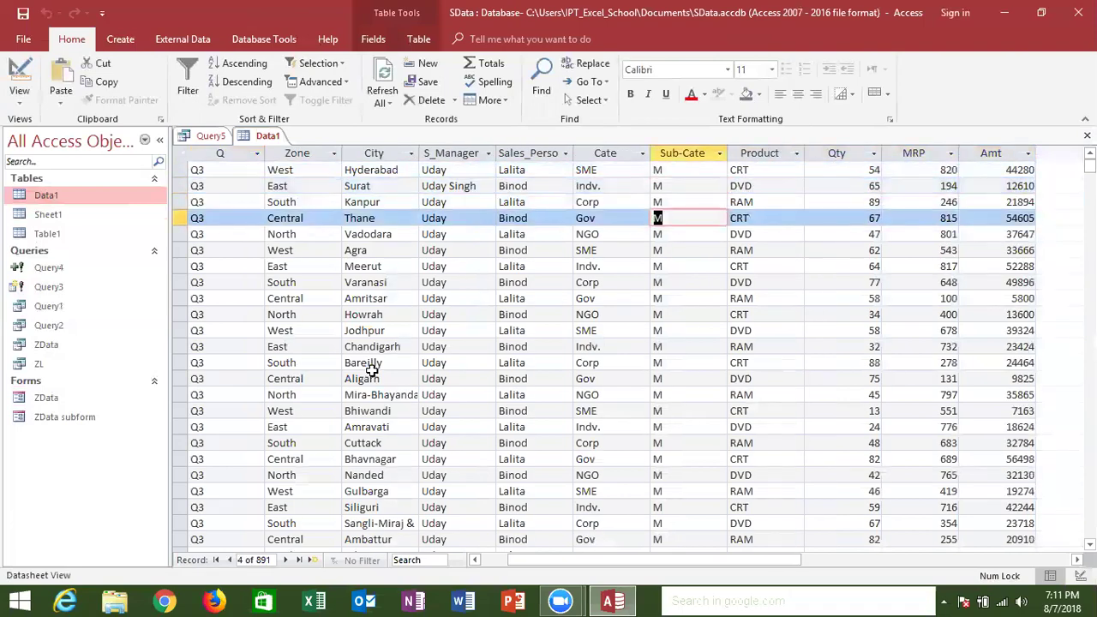
pyautogui.press('Down')
pyautogui.press('Down')
pyautogui.press('Down')
pyautogui.press('Down')
pyautogui.press('Down')
pyautogui.press('Down')
pyautogui.press('Down')
pyautogui.press('Down')
pyautogui.press('Down')
pyautogui.press('Down')
pyautogui.press('Down')
pyautogui.press('Down')
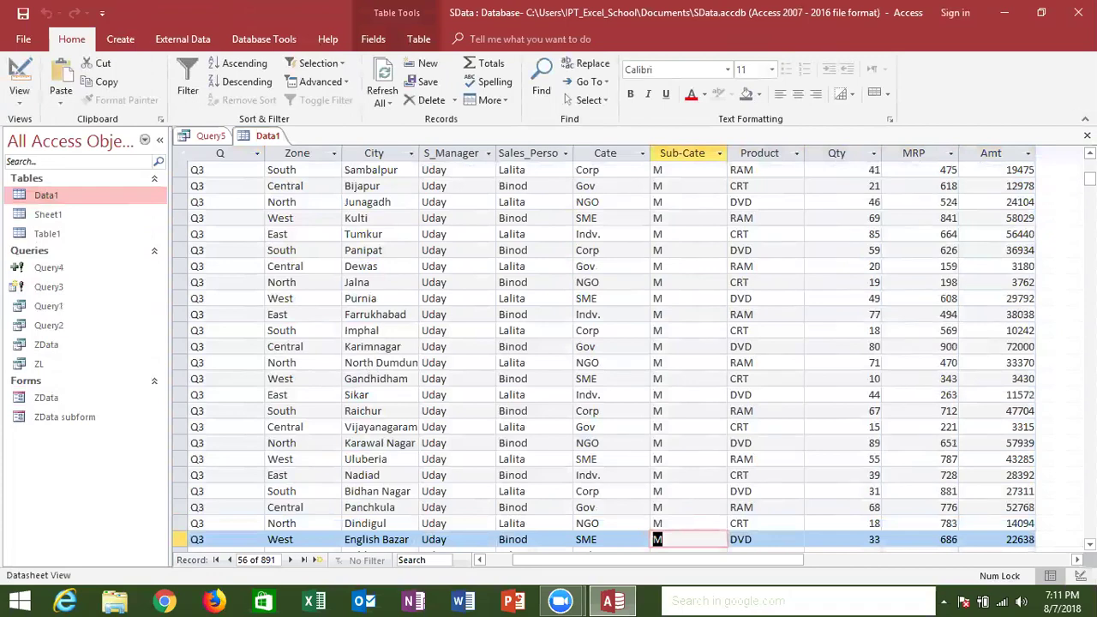
pyautogui.moveTo(1090, 178)
pyautogui.mouseDown()
pyautogui.moveTo(1090, 498)
pyautogui.moveTo(1090, 209)
pyautogui.mouseUp()
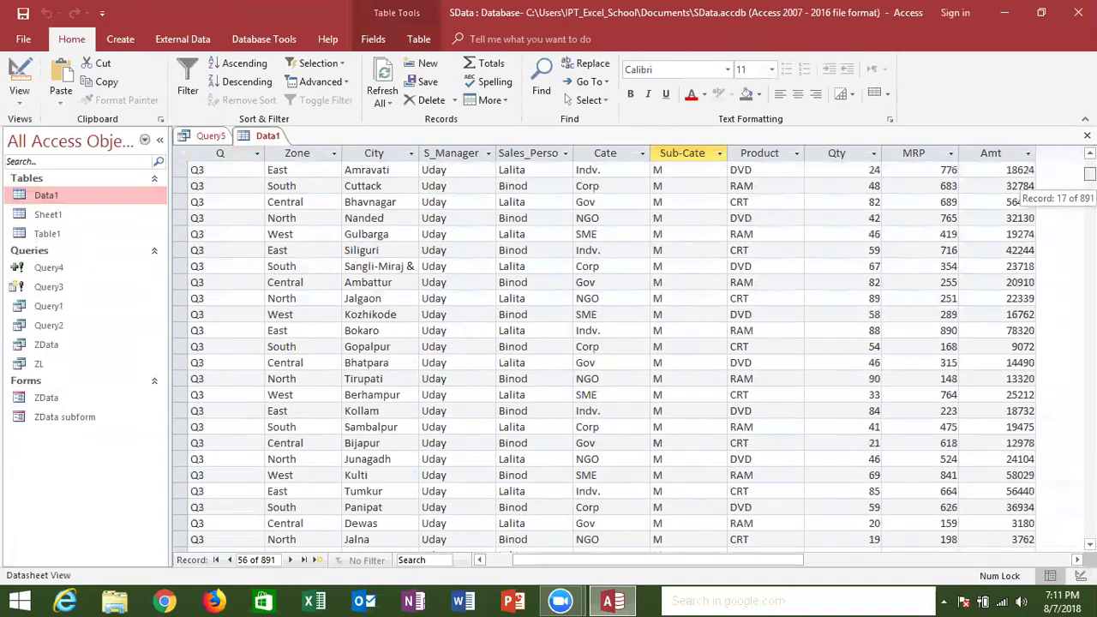
pyautogui.moveTo(1089, 210); pyautogui.dragTo(1090, 167)
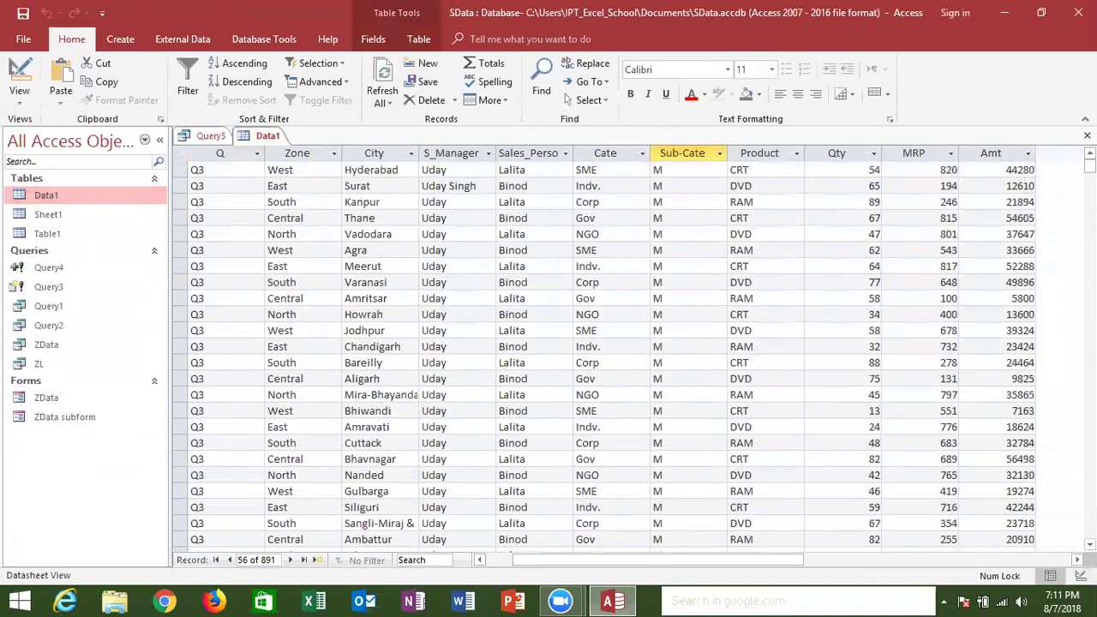
# Open Data1 in Design View and add a new field named Dis below Amt
pyautogui.click(1087, 135)
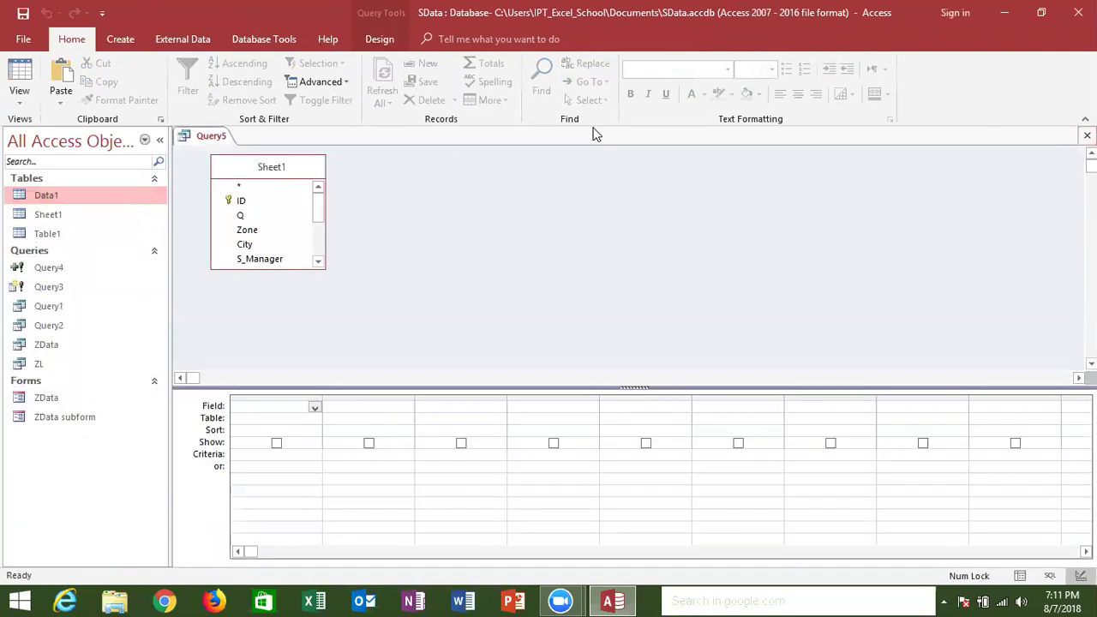
pyautogui.rightClick(50, 199)
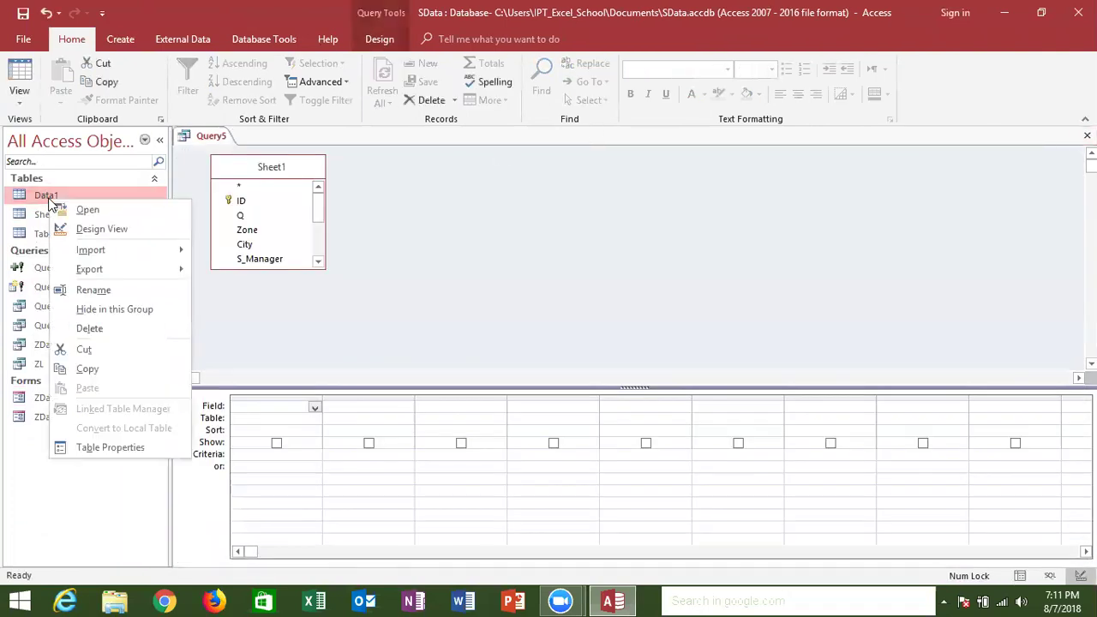
pyautogui.click(104, 233)
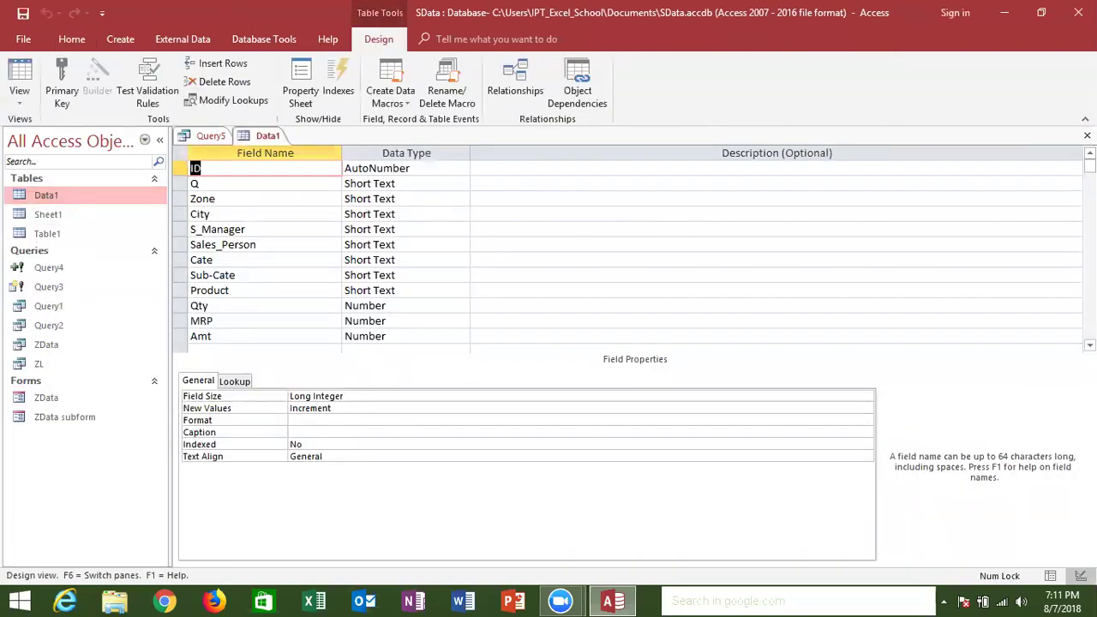
pyautogui.scroll(-1, 451, 312)
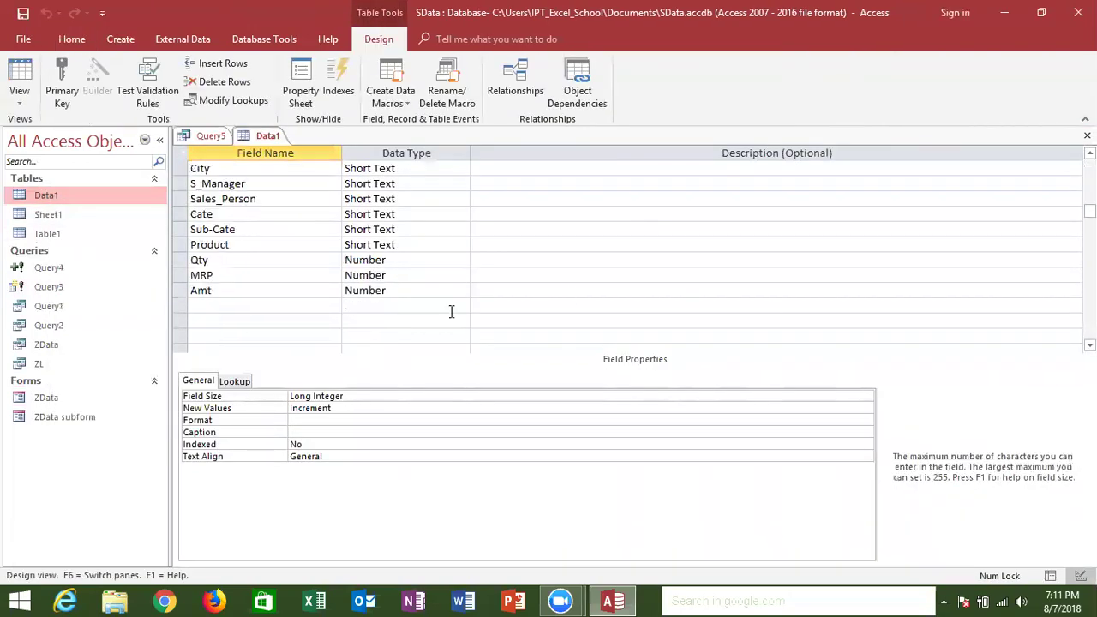
pyautogui.click(315, 306)
pyautogui.write('Dis')
pyautogui.press('Tab')
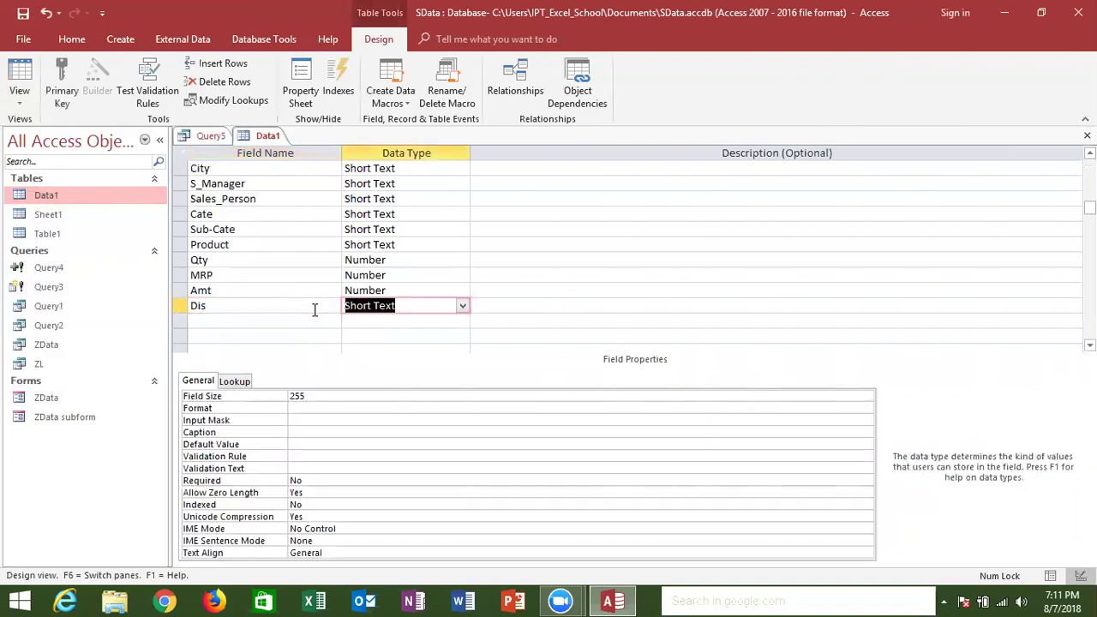
# Make Dis a Number field with Double field size and save the table design
pyautogui.click(463, 307)
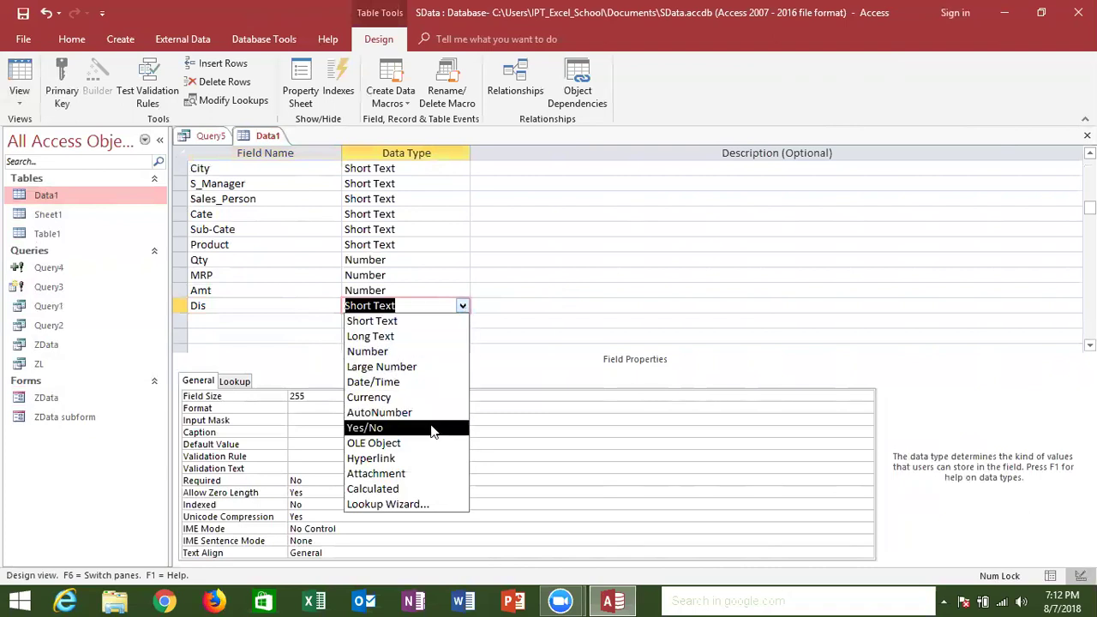
pyautogui.click(429, 351)
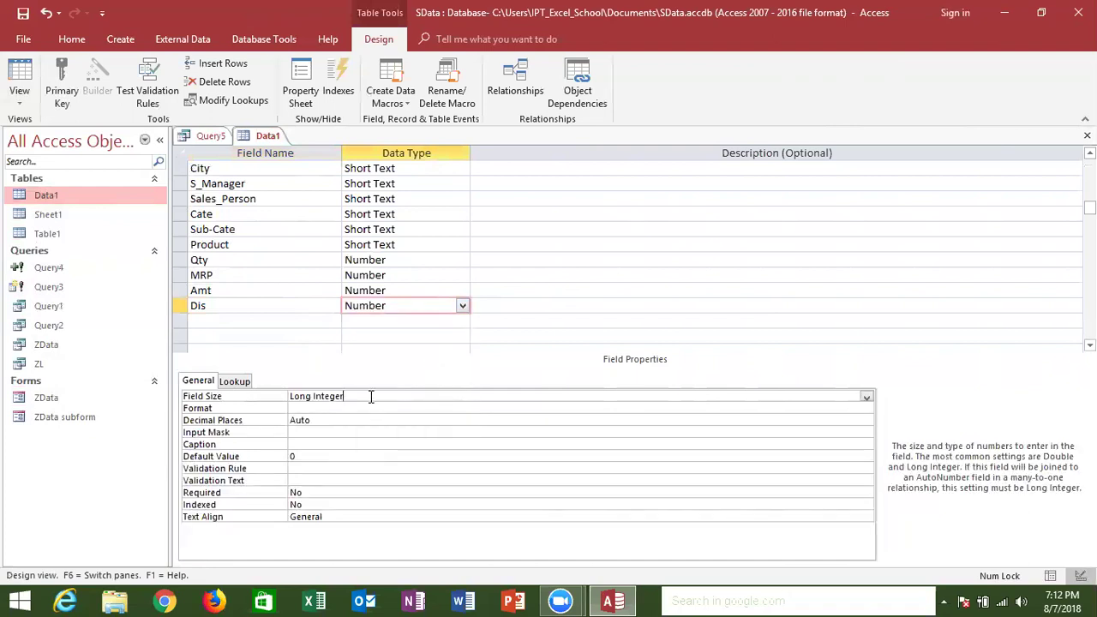
pyautogui.click(867, 400)
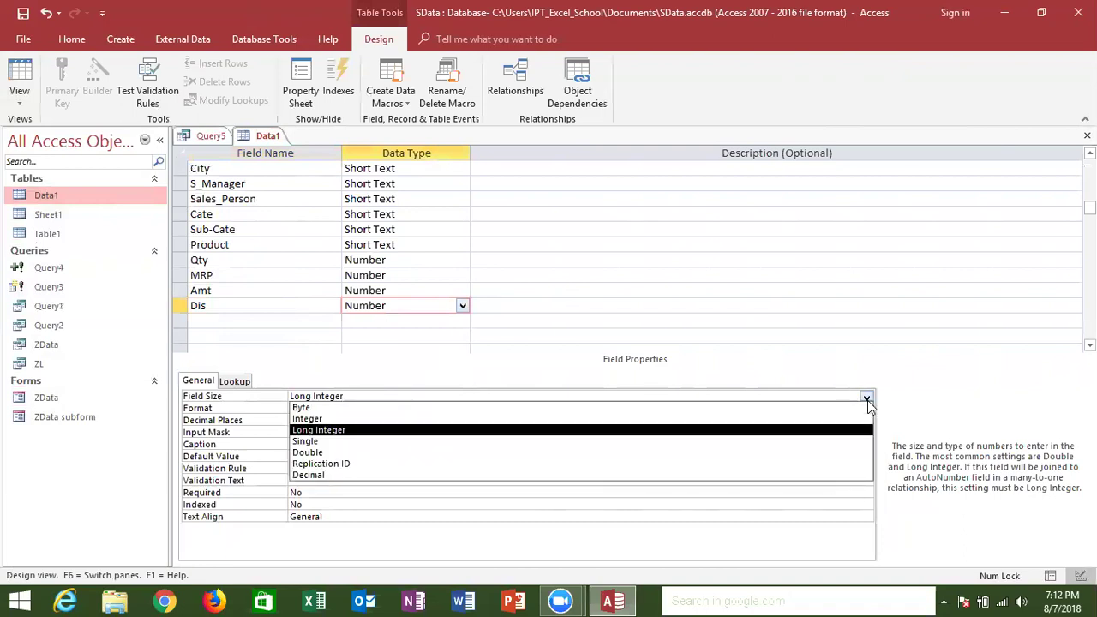
pyautogui.click(855, 457)
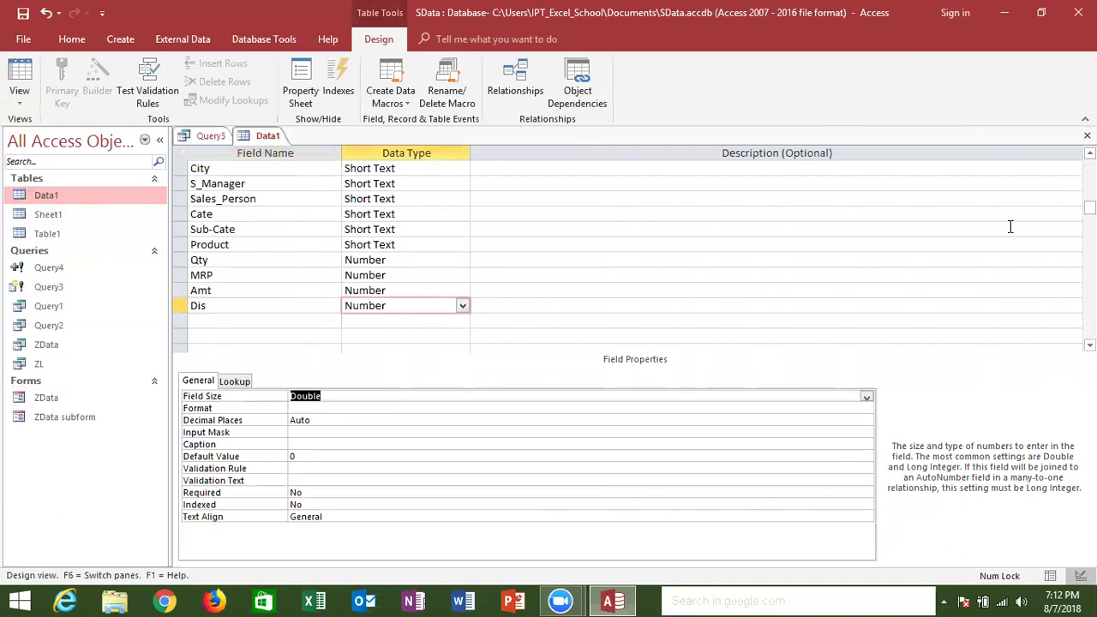
pyautogui.click(1088, 135)
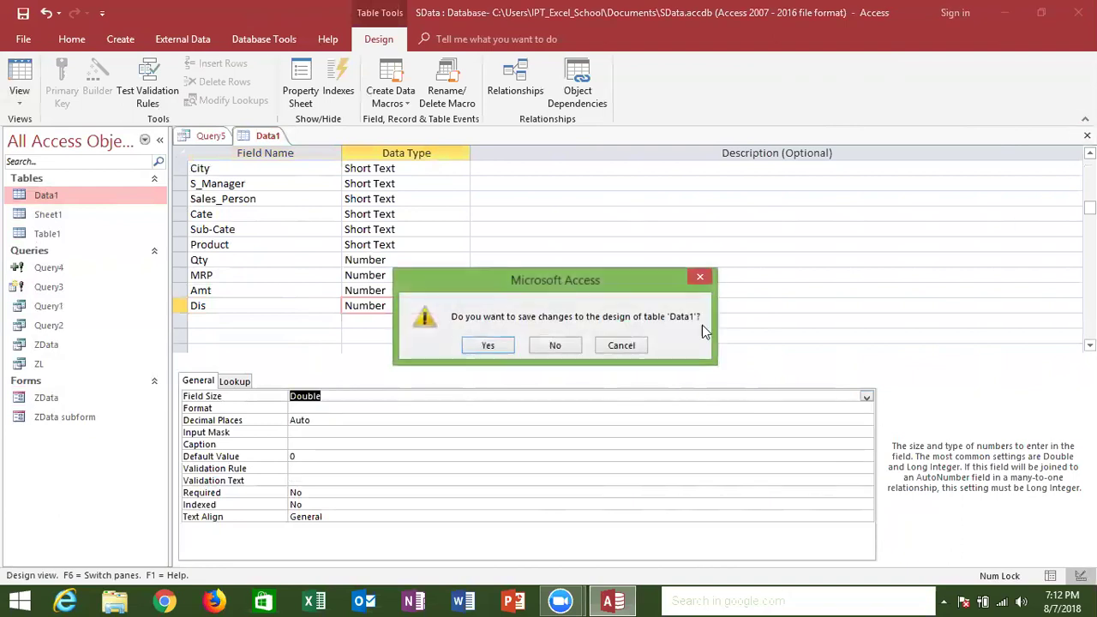
pyautogui.click(487, 345)
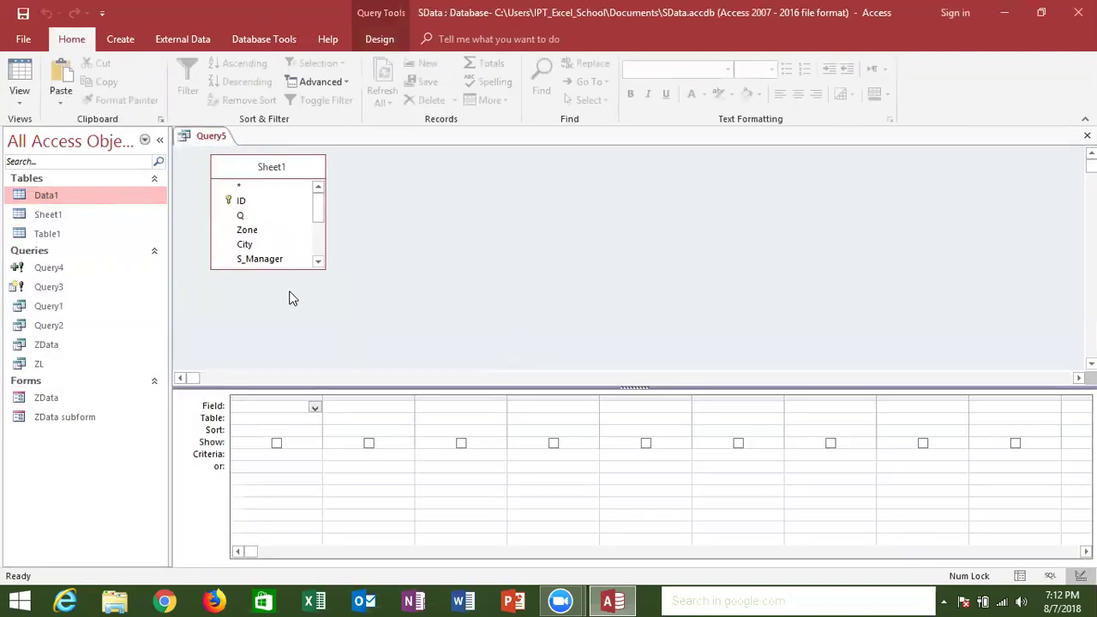
pyautogui.doubleClick(126, 203)
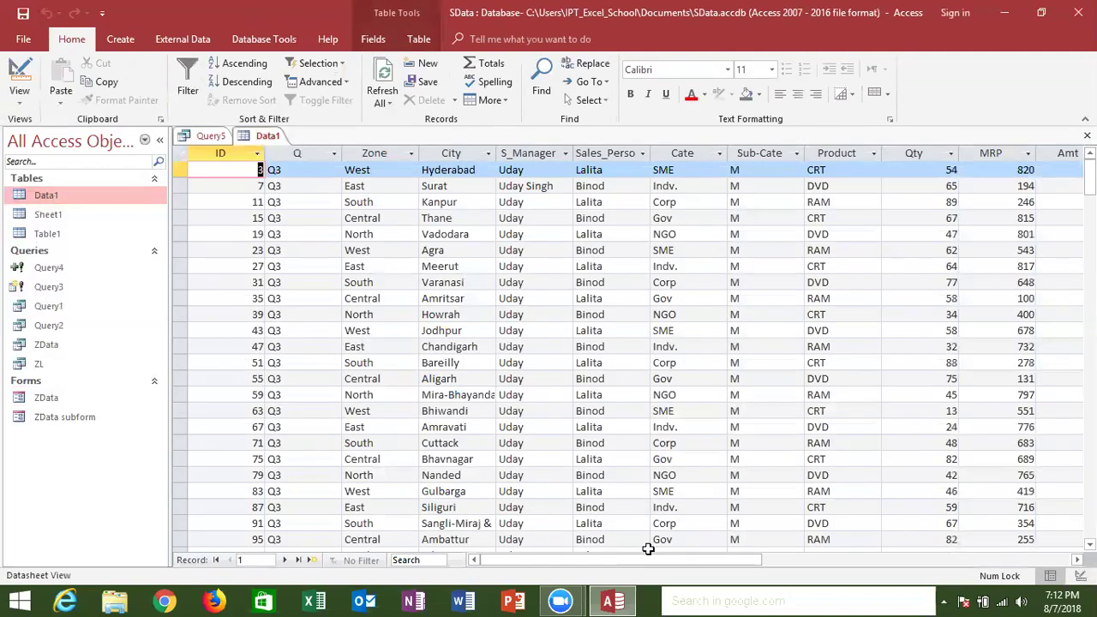
pyautogui.moveTo(660, 564); pyautogui.dragTo(795, 564)
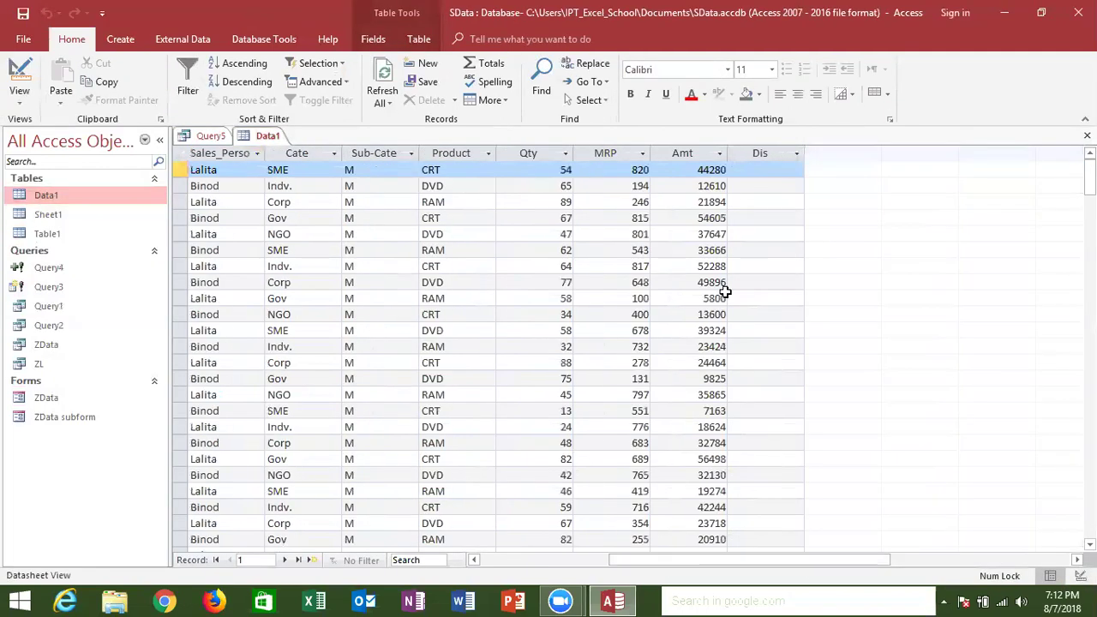
pyautogui.click(389, 186)
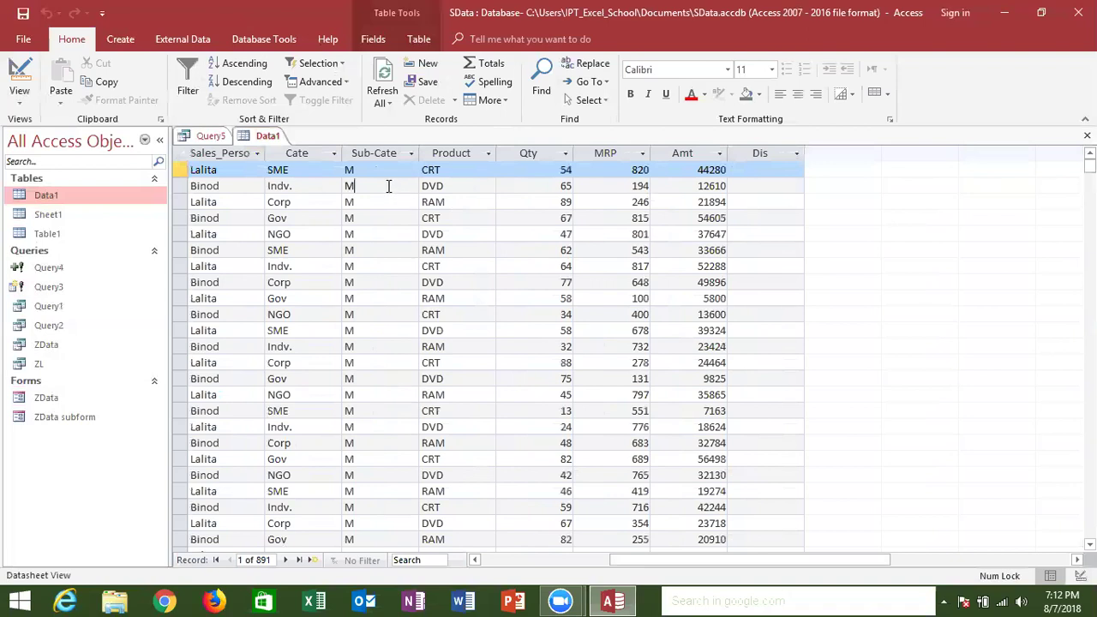
pyautogui.click(745, 172)
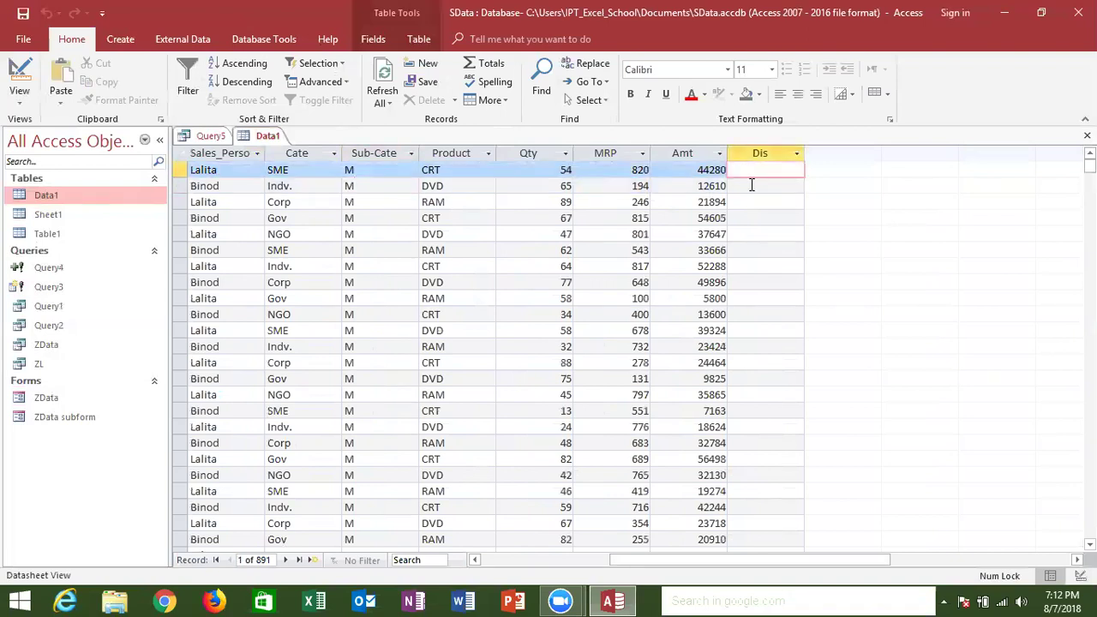
pyautogui.click(751, 186)
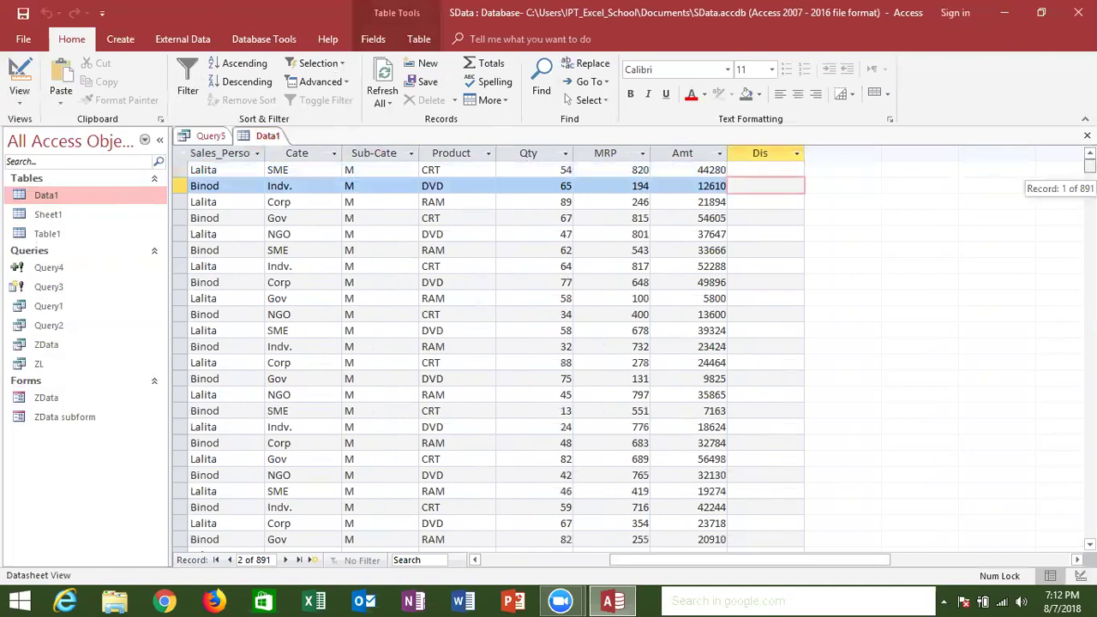
pyautogui.moveTo(1089, 168); pyautogui.dragTo(1089, 165)
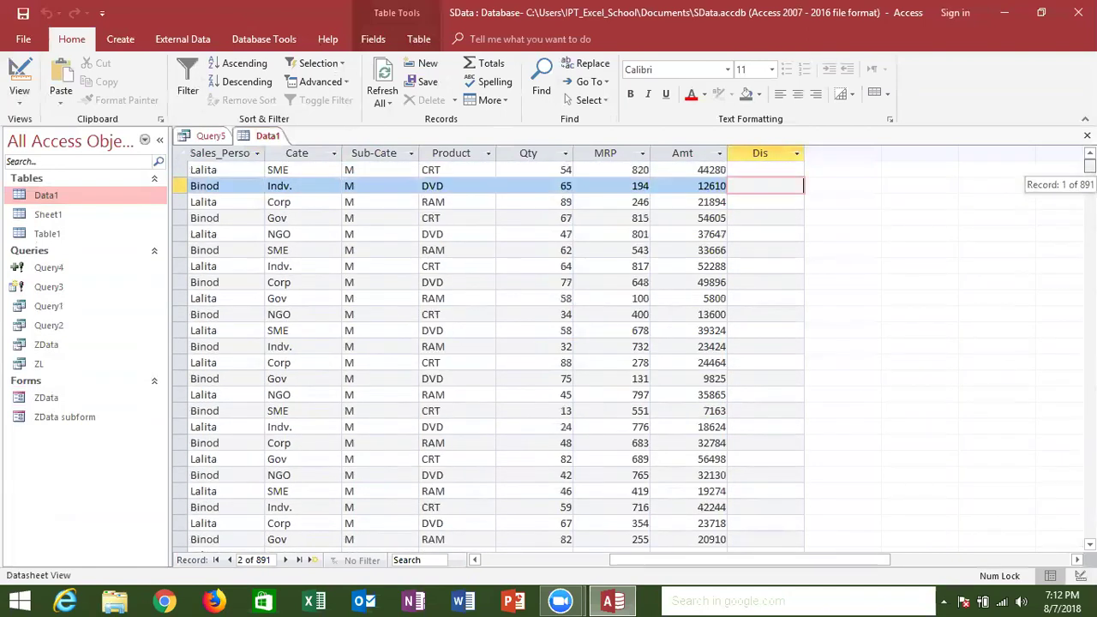
pyautogui.click(1090, 165)
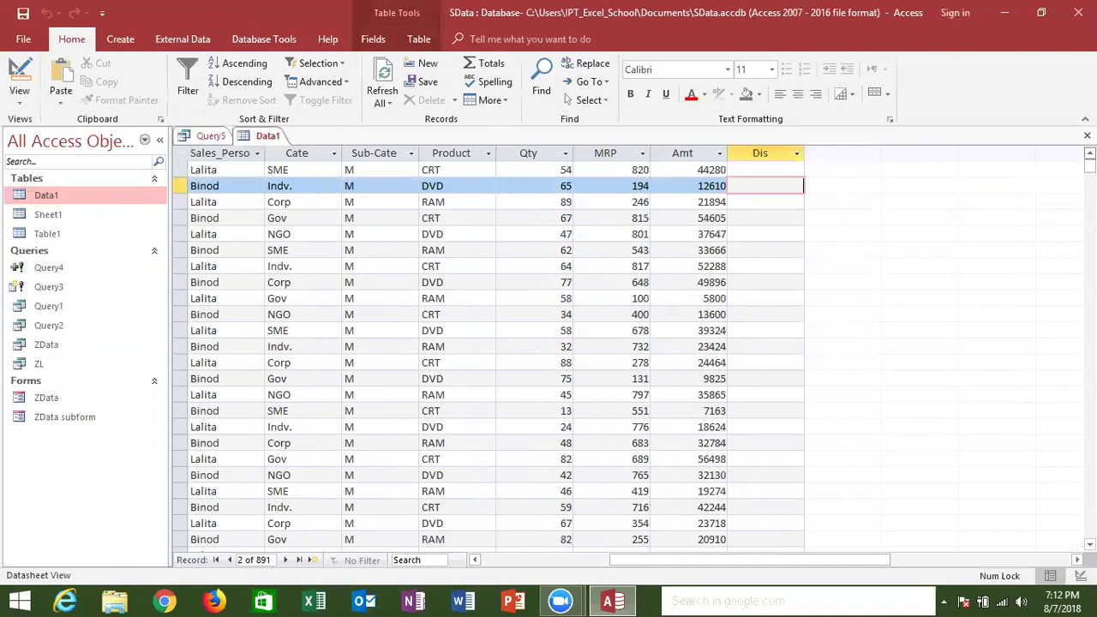
pyautogui.click(1087, 135)
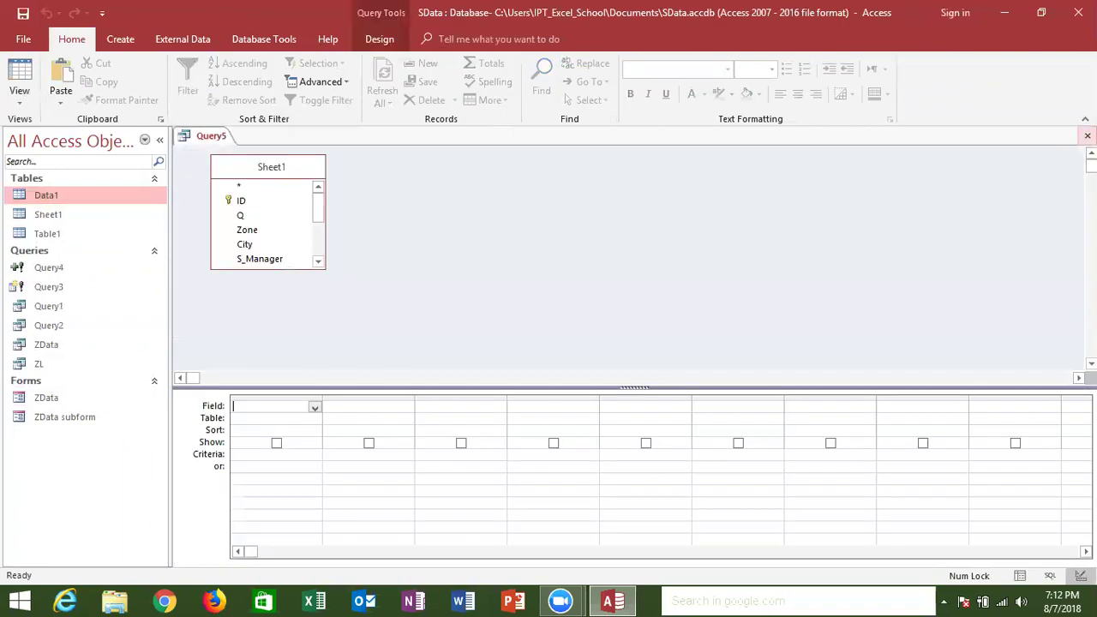
# Convert Query5 into an update query
pyautogui.click(121, 40)
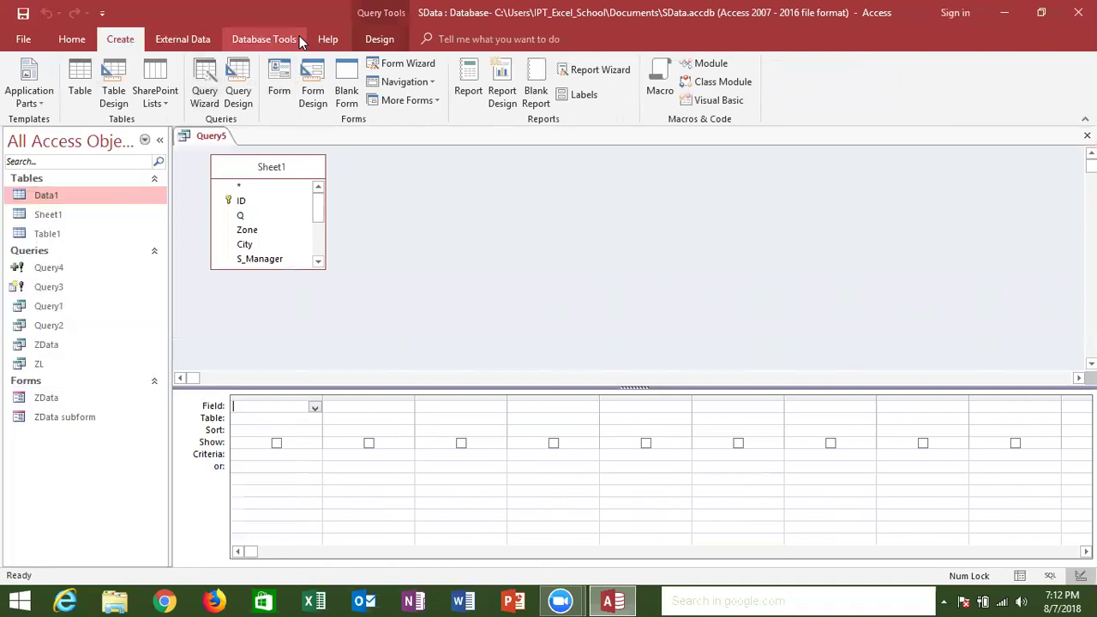
pyautogui.click(380, 39)
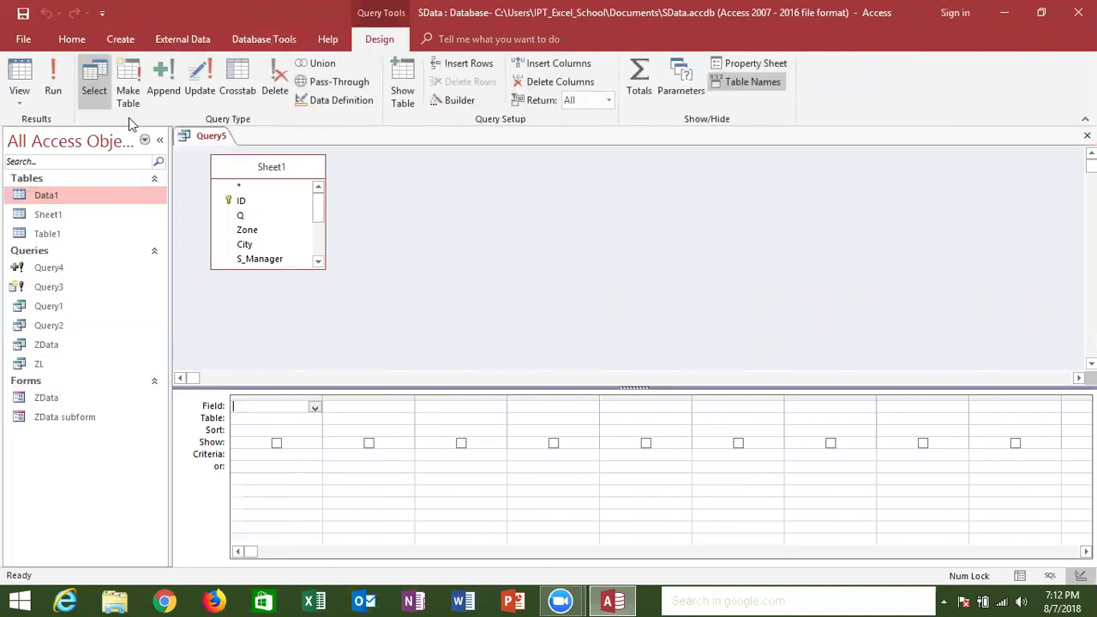
pyautogui.click(203, 96)
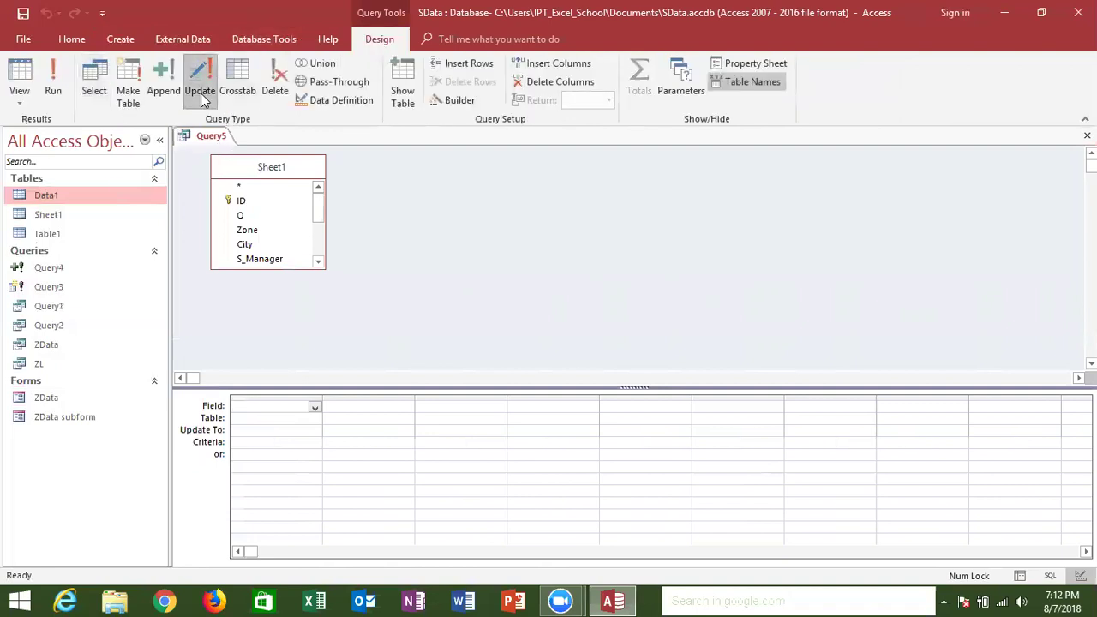
# Remove the Sheet1 table from Query5 and bring up the list of tables to add
pyautogui.click(314, 406)
pyautogui.moveTo(319, 211); pyautogui.dragTo(314, 249)
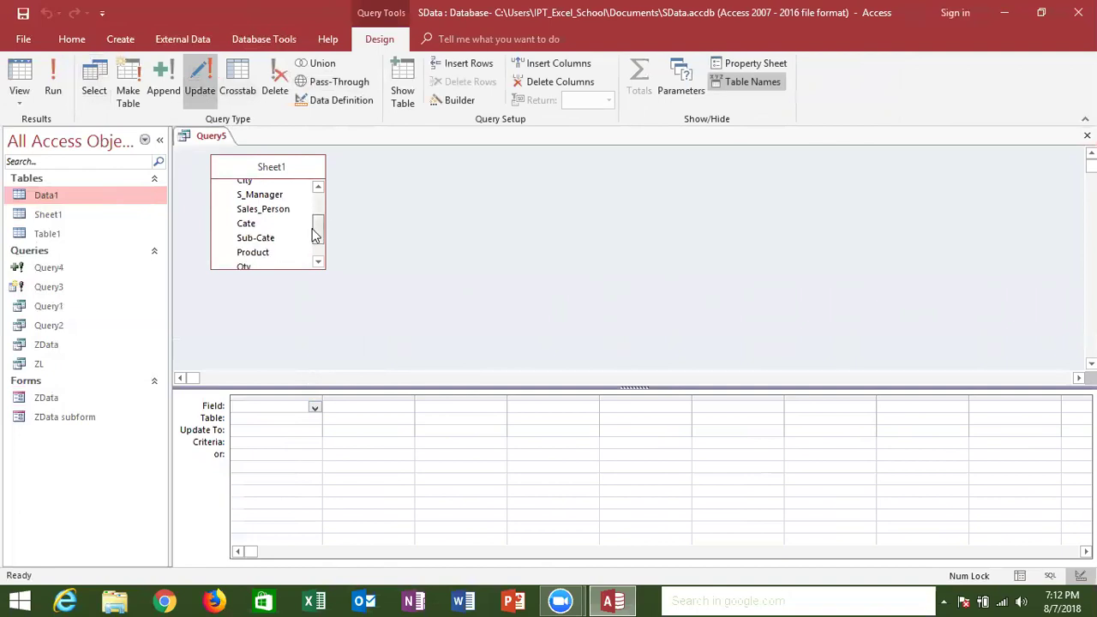
pyautogui.click(286, 162)
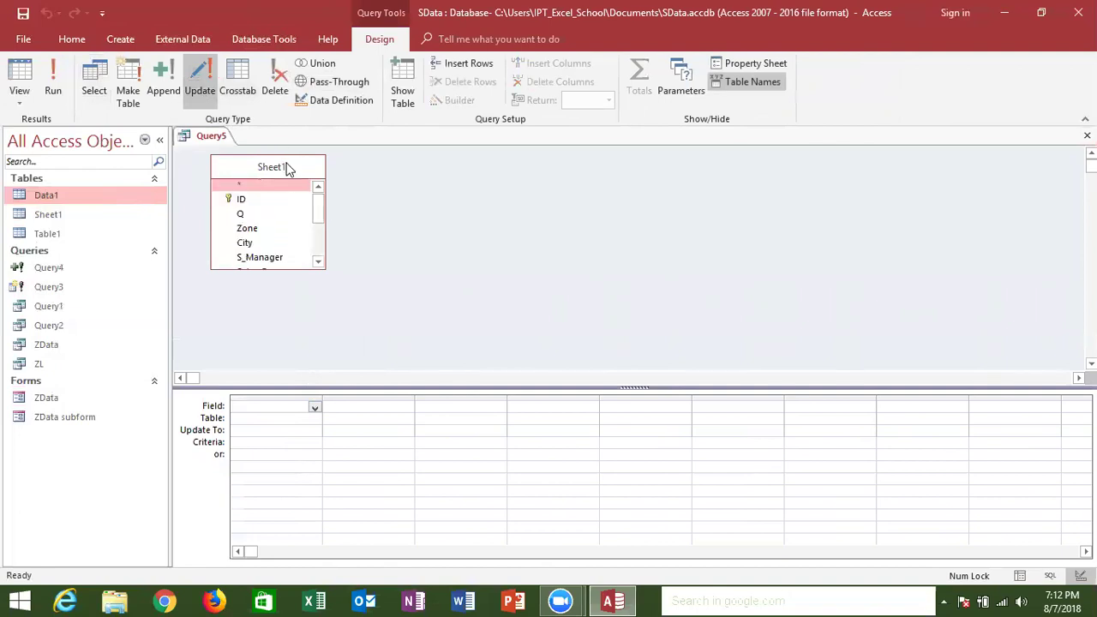
pyautogui.press('Delete')
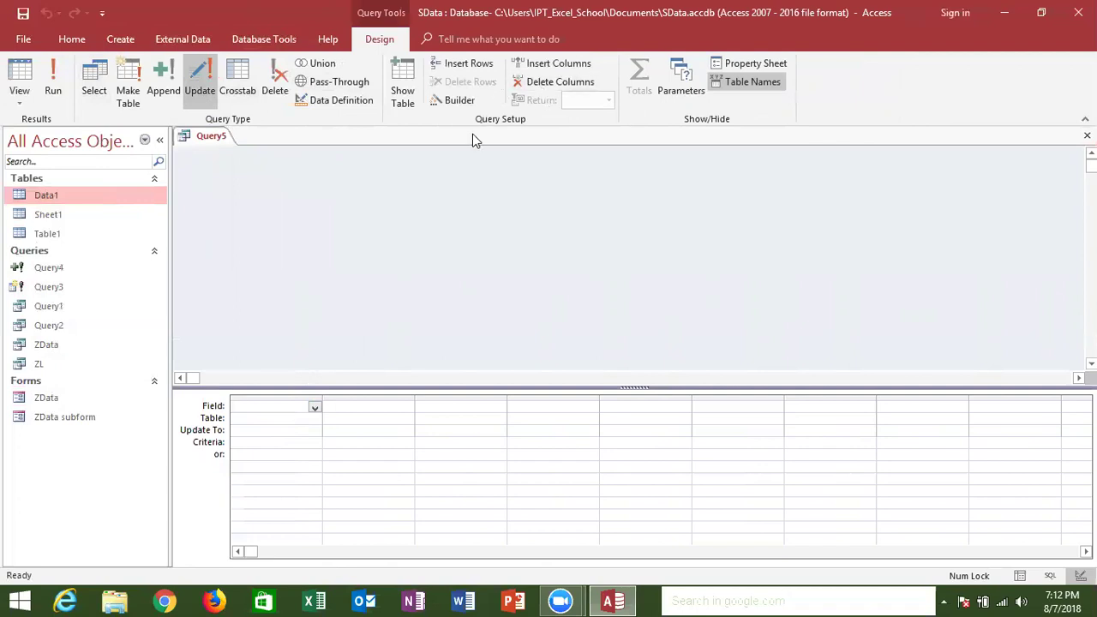
pyautogui.click(402, 96)
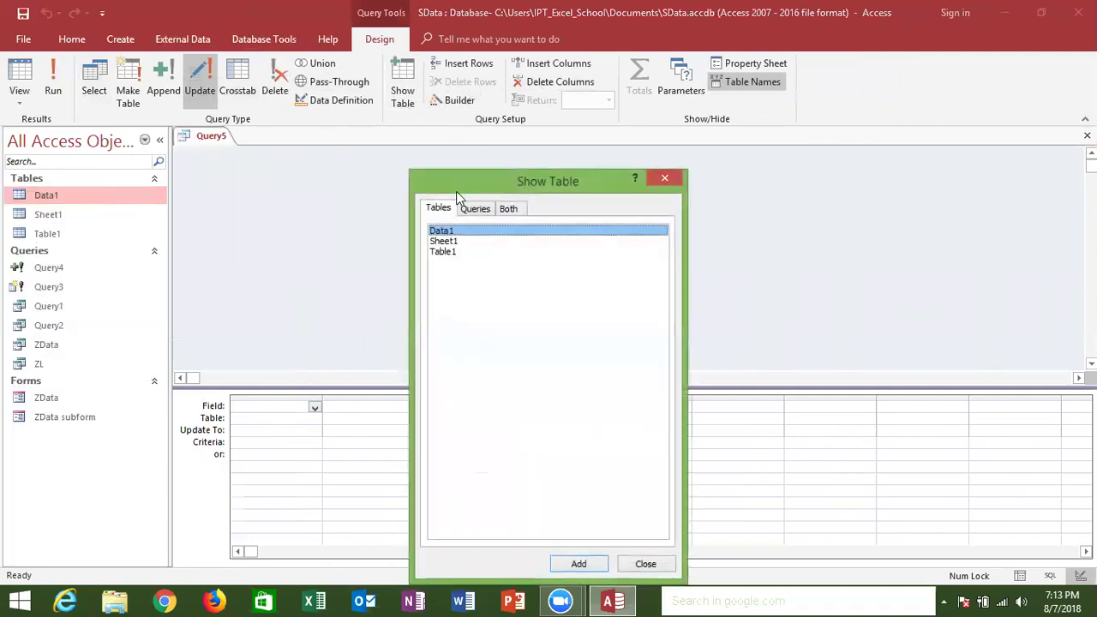
# Add the Data1 table to Query5 and put a single Dis field in the grid
pyautogui.doubleClick(446, 231)
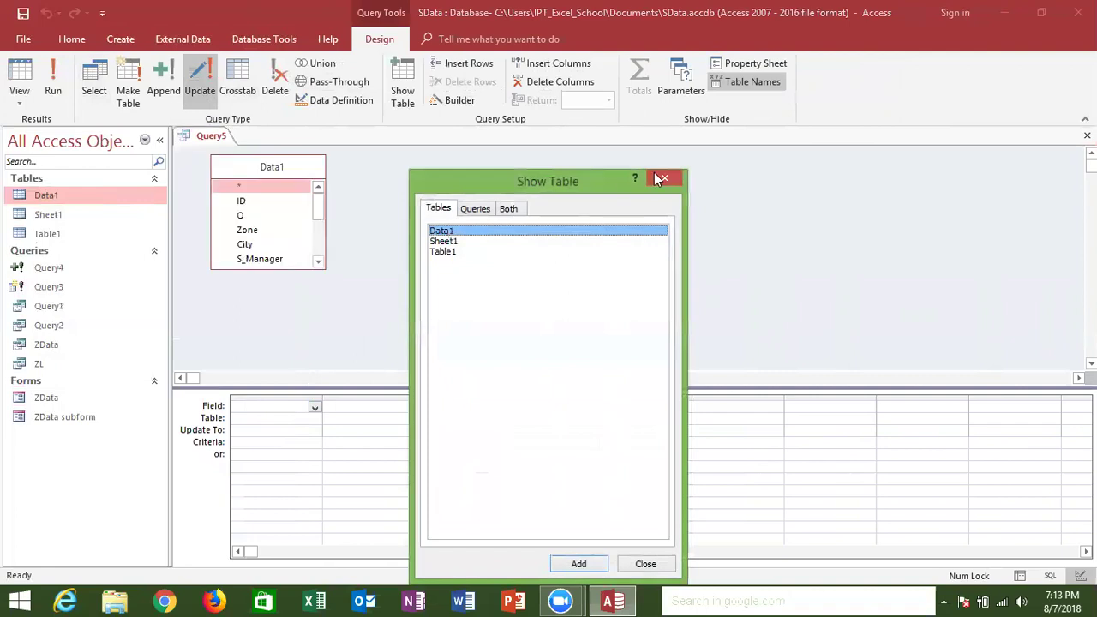
pyautogui.click(663, 185)
pyautogui.moveTo(317, 216); pyautogui.dragTo(316, 262)
pyautogui.doubleClick(297, 262)
pyautogui.doubleClick(298, 262)
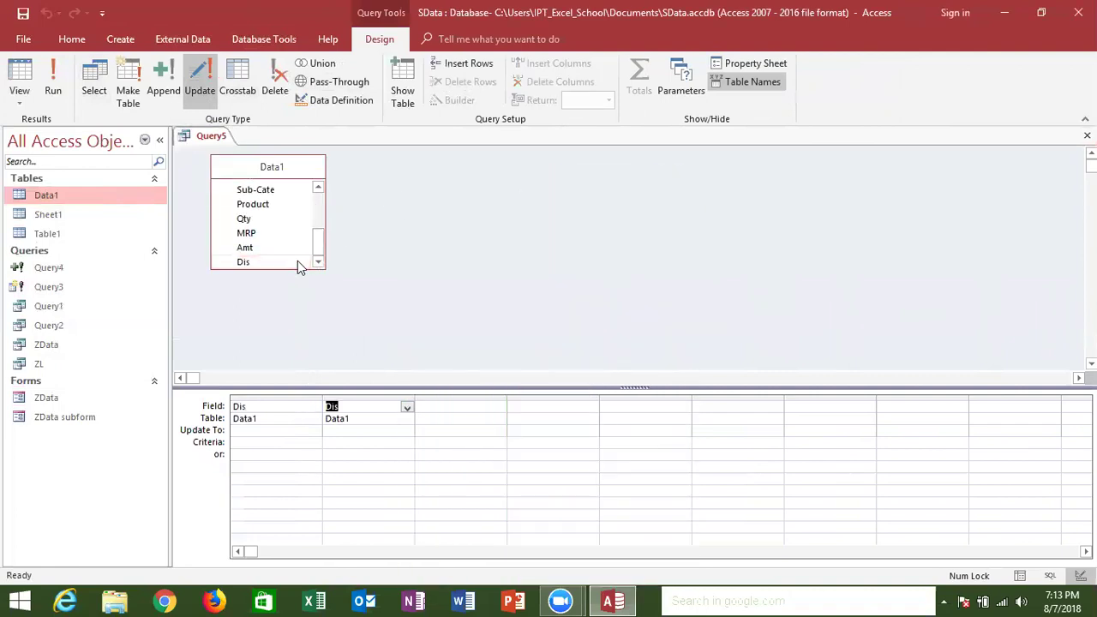
pyautogui.click(367, 398)
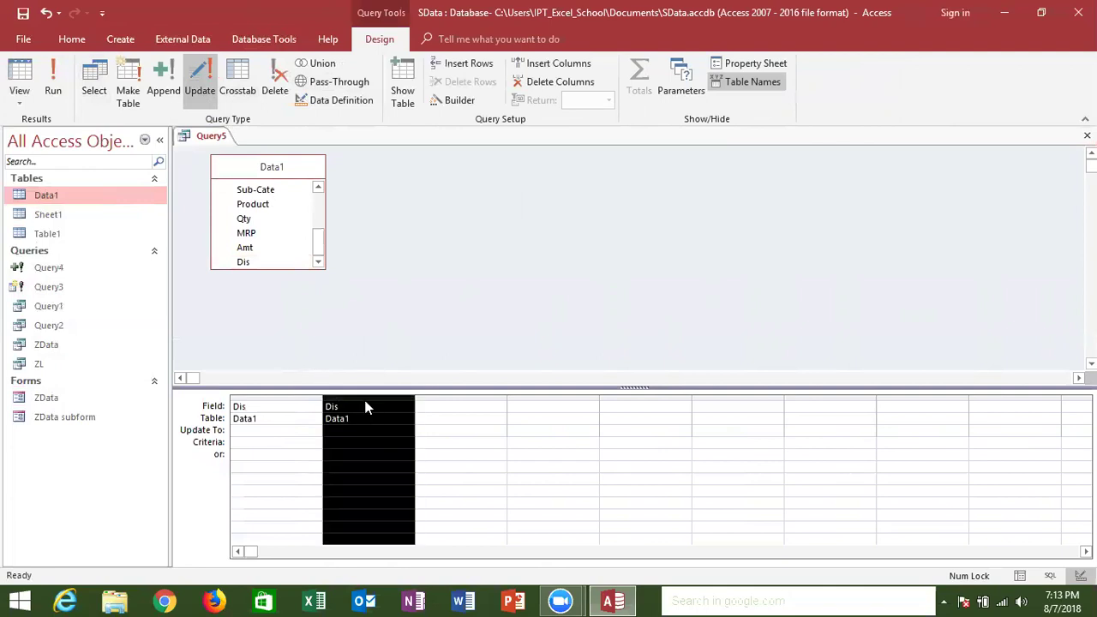
pyautogui.press('Delete')
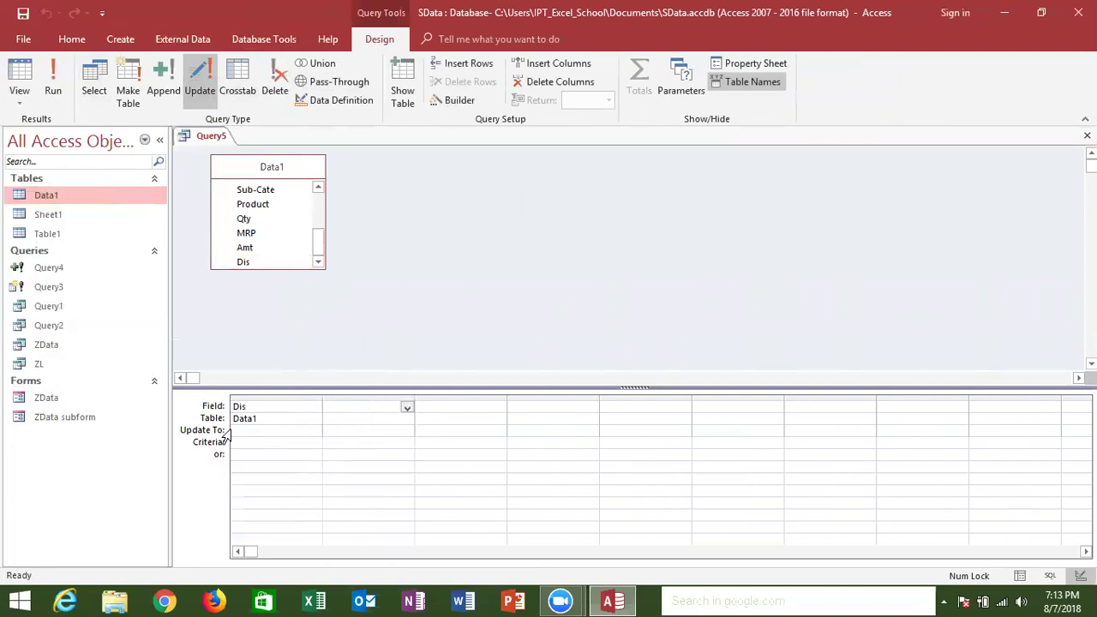
pyautogui.click(240, 429)
# Set Dis's Update To value to 0.05 after the 5% entry is rejected
pyautogui.click(247, 429)
pyautogui.write('5')
pyautogui.click(252, 444)
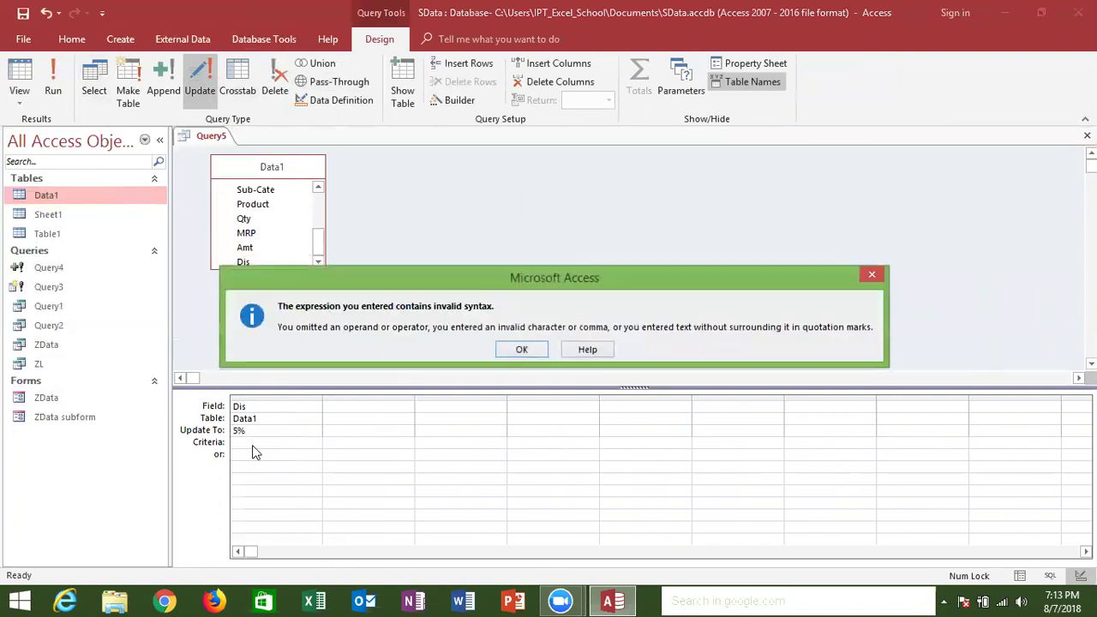
pyautogui.click(524, 350)
pyautogui.press('BackSpace')
pyautogui.write('0.0')
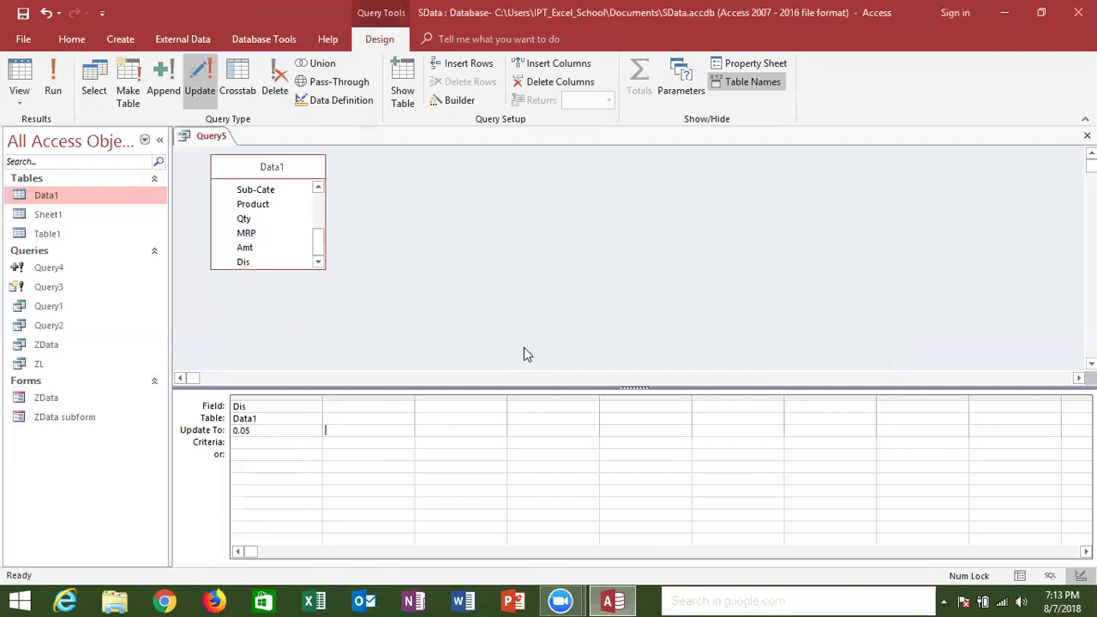
pyautogui.click(284, 439)
pyautogui.moveTo(318, 242); pyautogui.dragTo(318, 228)
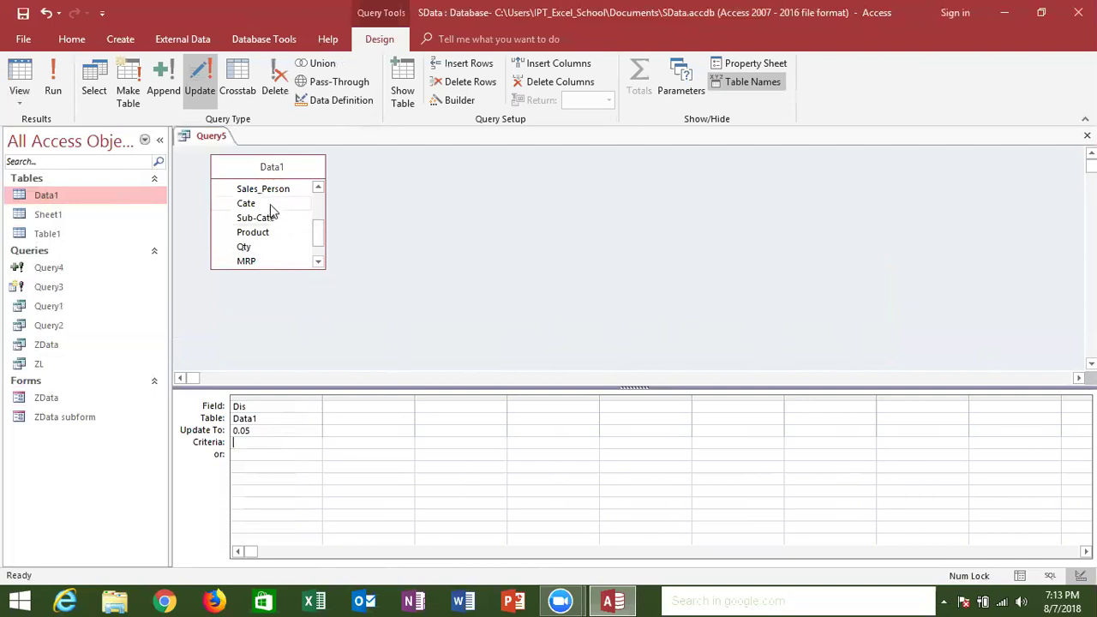
# Add Cate to the grid and write the criteria [Data1]![Cate]='M' under Dis
pyautogui.click(269, 206)
pyautogui.doubleClick(270, 206)
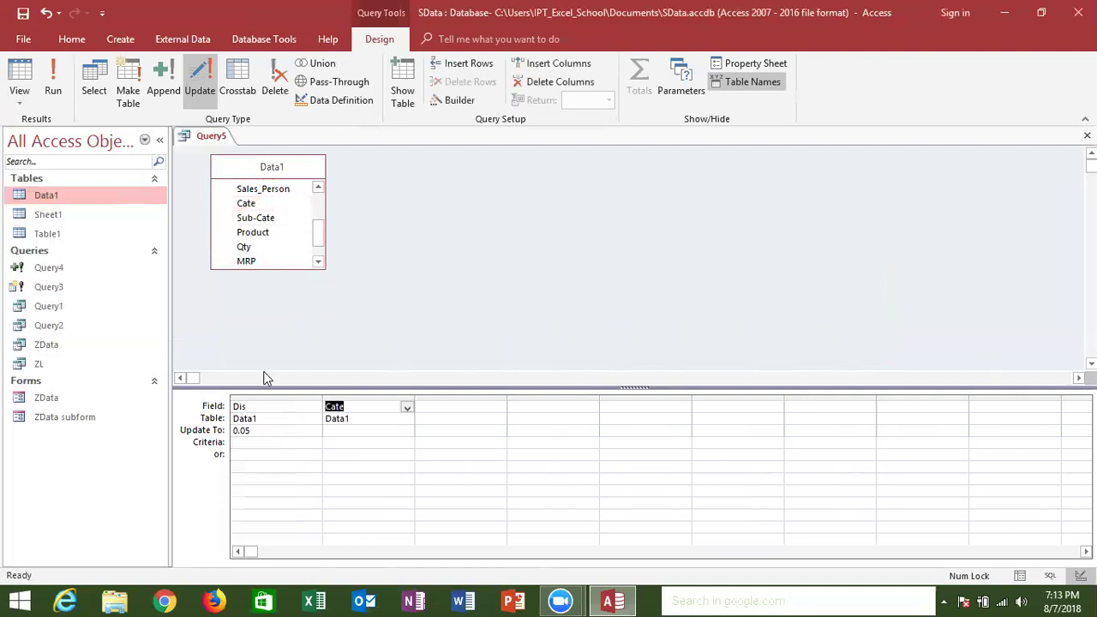
pyautogui.click(286, 447)
pyautogui.write('[d')
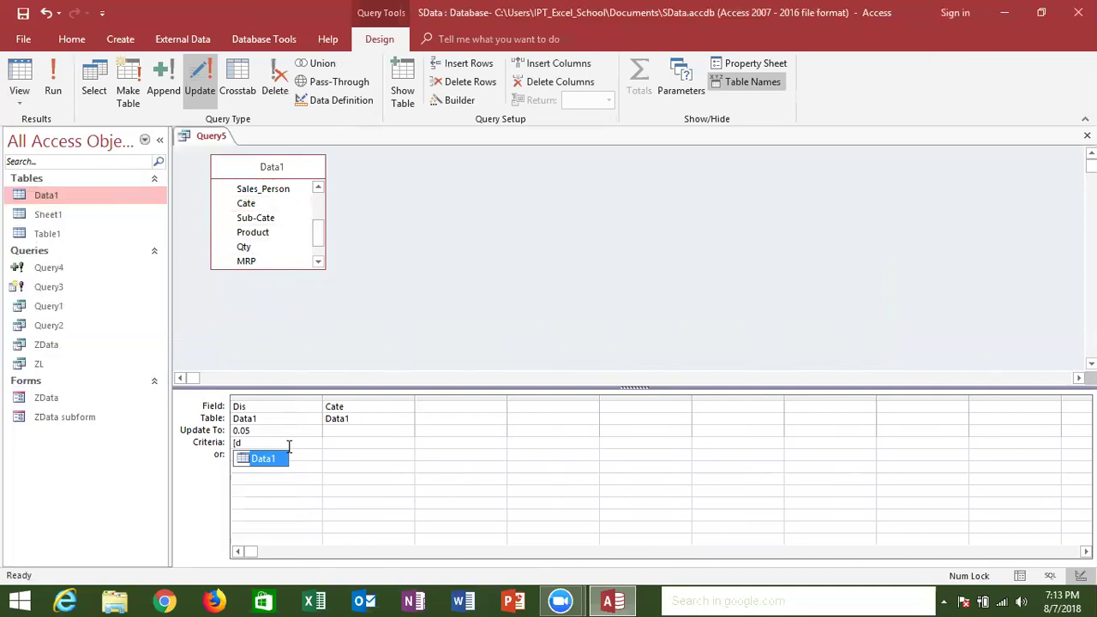
pyautogui.press('Tab')
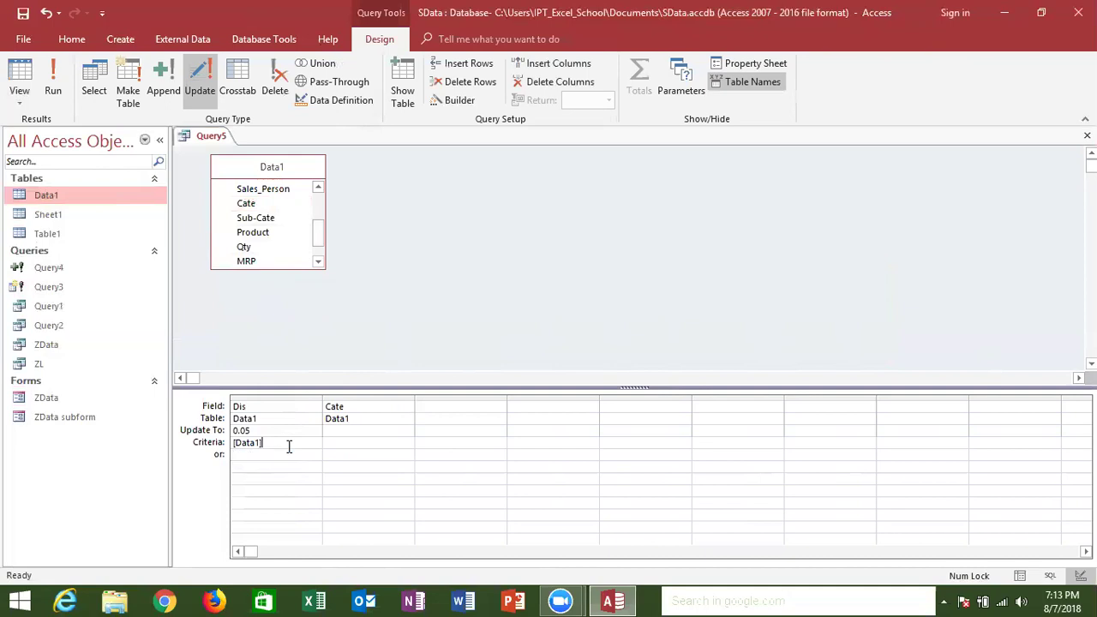
pyautogui.write('!')
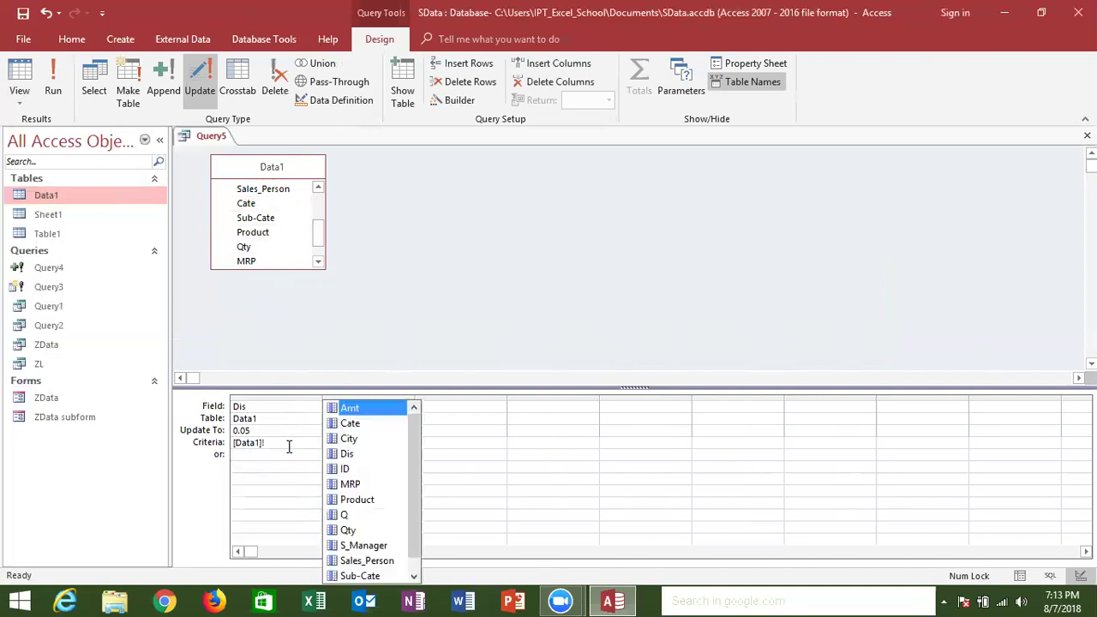
pyautogui.press('Down')
pyautogui.press('Down')
pyautogui.press('Down')
pyautogui.press('Up')
pyautogui.press('Up')
pyautogui.press('Tab')
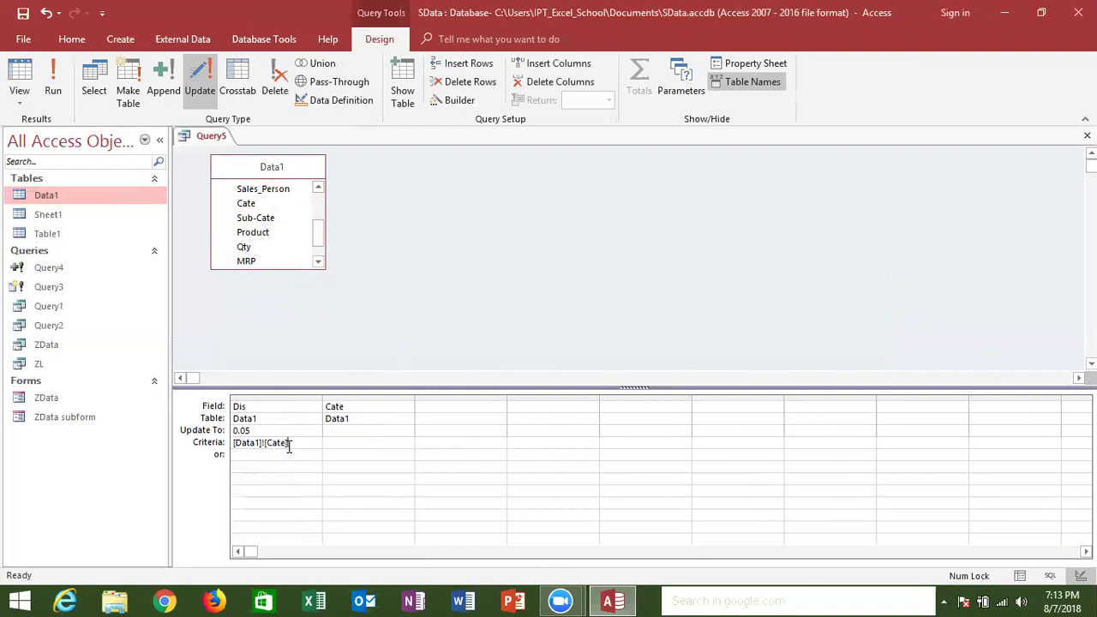
pyautogui.write('=')
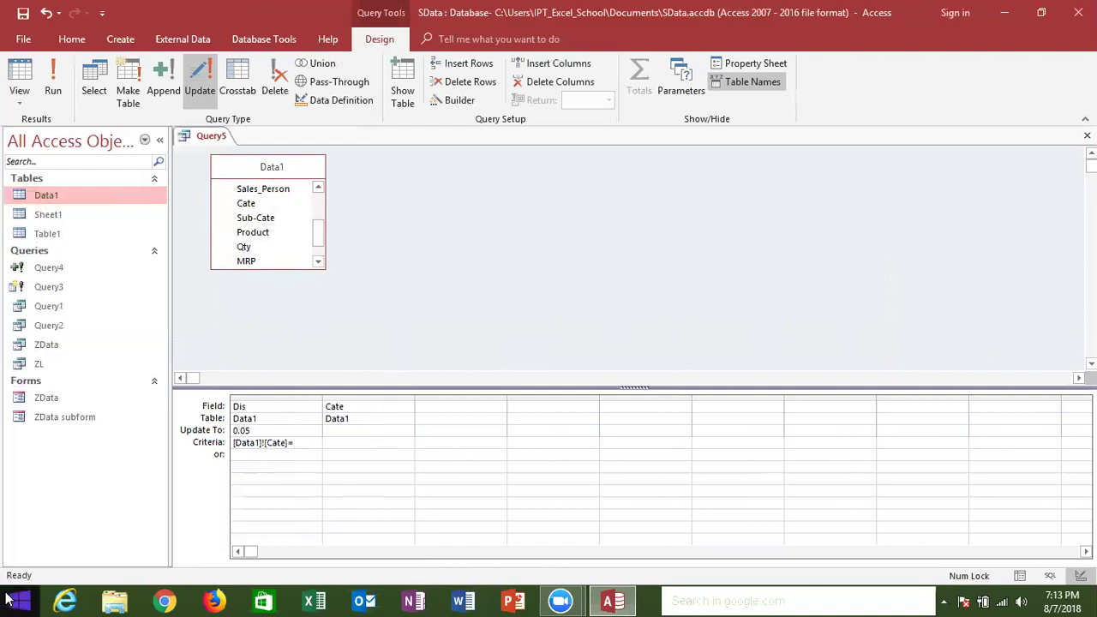
pyautogui.write("'M")
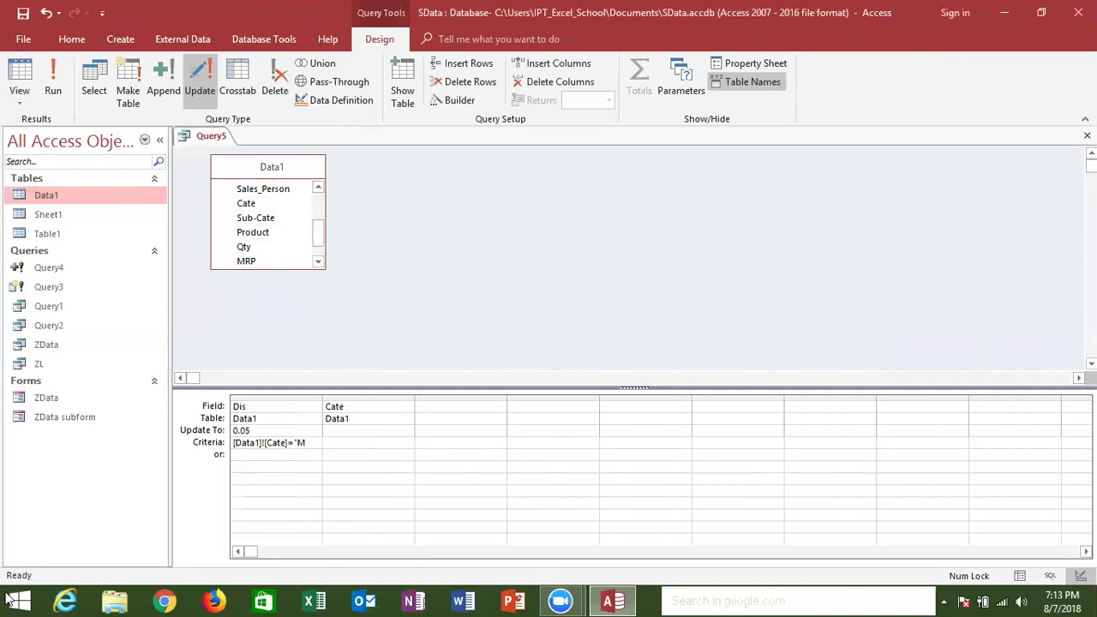
pyautogui.write('"')
pyautogui.click(312, 503)
# Change the second grid column to Dis with an update value of 0.1
pyautogui.click(367, 409)
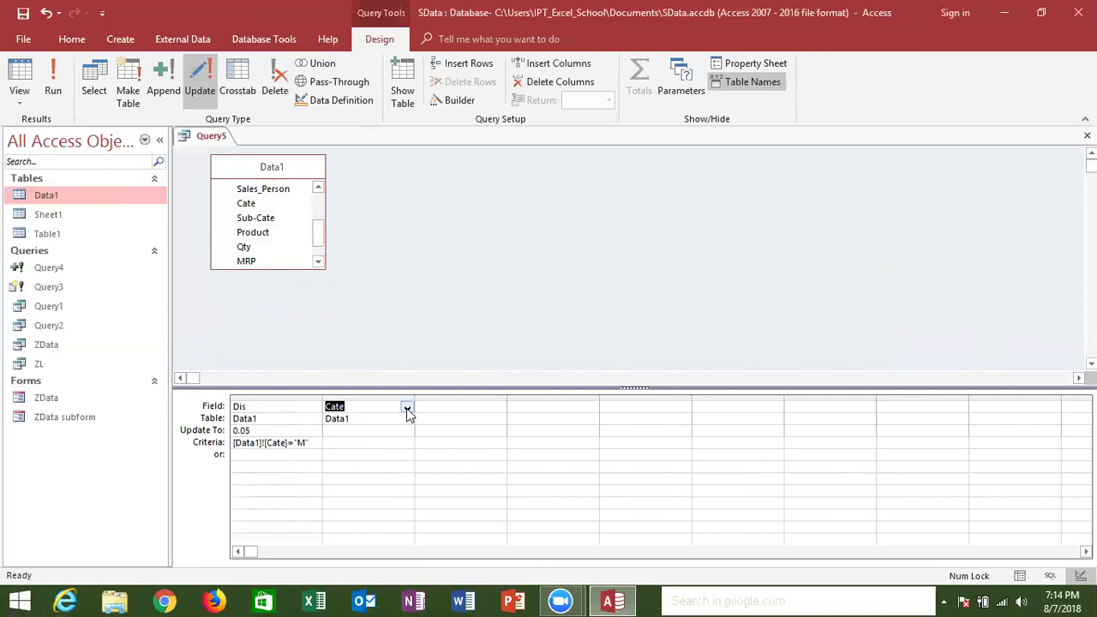
pyautogui.click(408, 410)
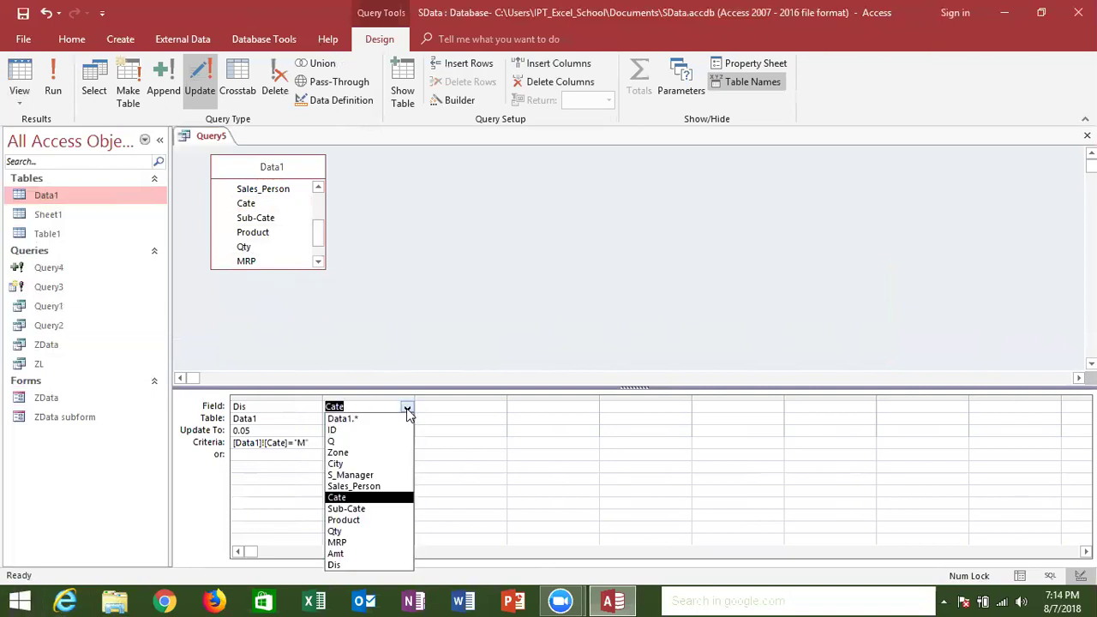
pyautogui.click(372, 565)
pyautogui.click(365, 430)
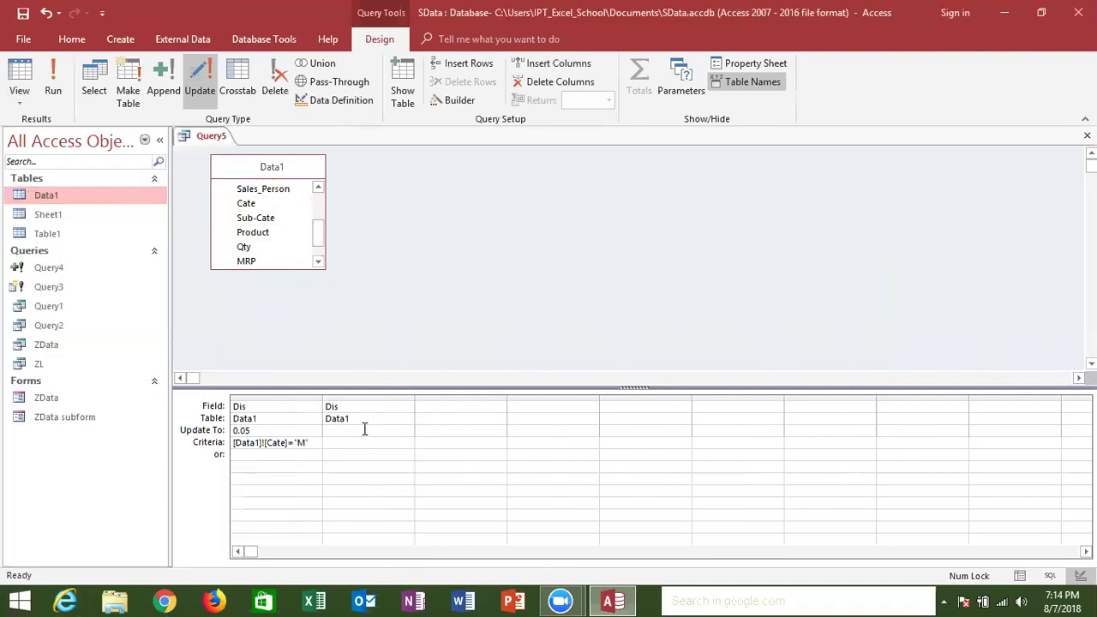
pyautogui.write('0.10')
pyautogui.press('BackSpace')
# Copy the [Data1]![Cate] criteria into the second Dis column and close Query5
pyautogui.moveTo(315, 444); pyautogui.dragTo(225, 451)
pyautogui.click(226, 451)
pyautogui.moveTo(311, 443); pyautogui.dragTo(188, 443)
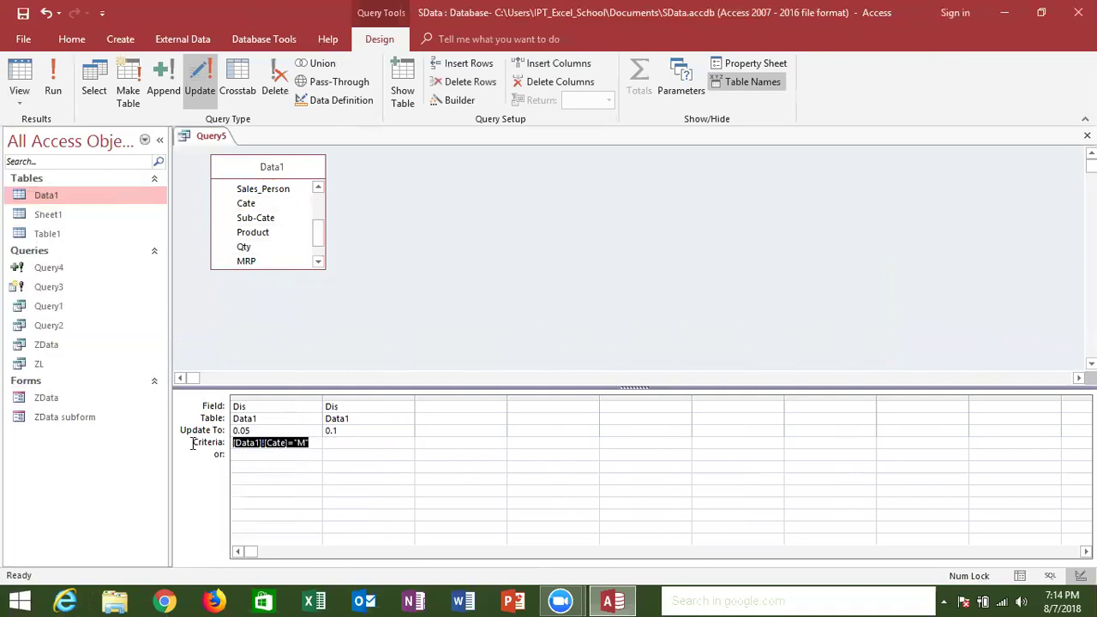
pyautogui.hotkey('ctrl', 'c')
pyautogui.click(355, 443)
pyautogui.hotkey('ctrl', 'v')
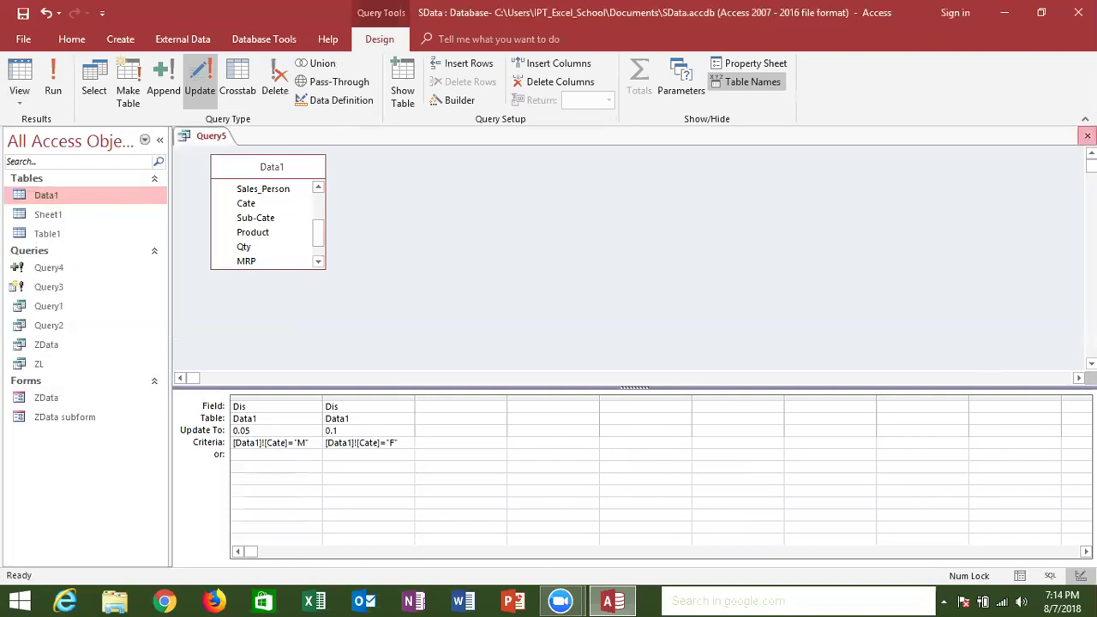
pyautogui.click(1087, 136)
# Save the query as Query5 and run the update query
pyautogui.click(484, 347)
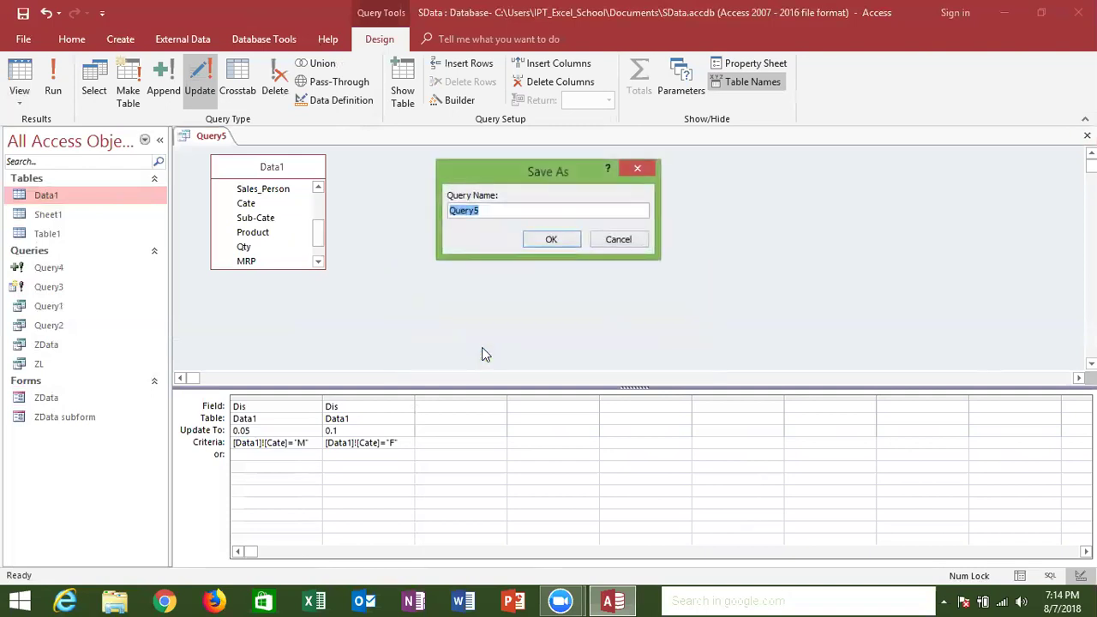
pyautogui.click(558, 243)
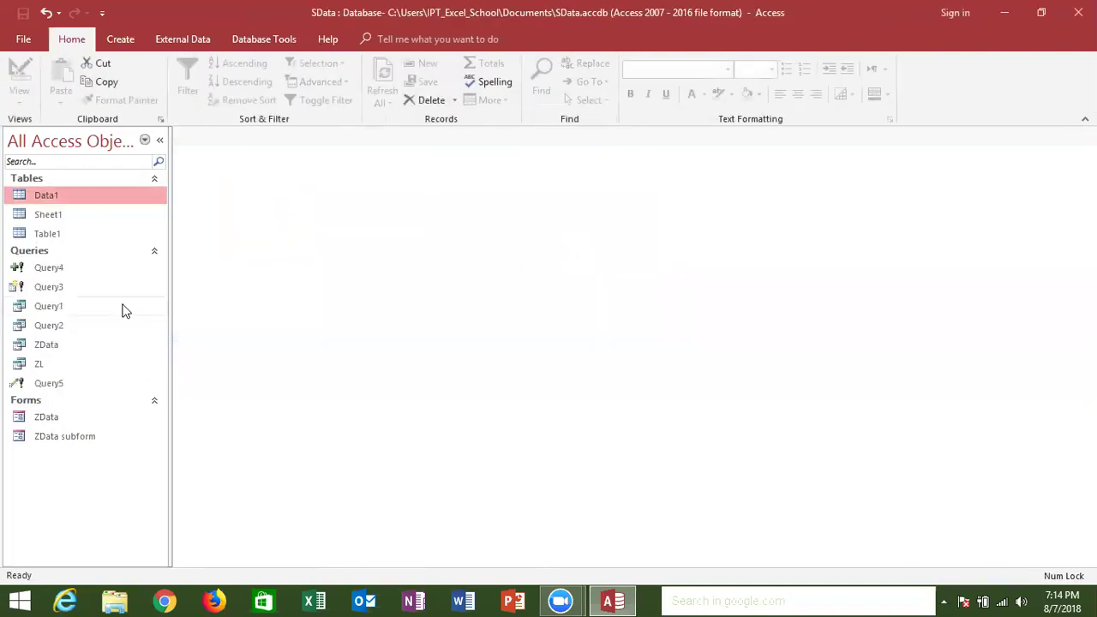
pyautogui.doubleClick(62, 382)
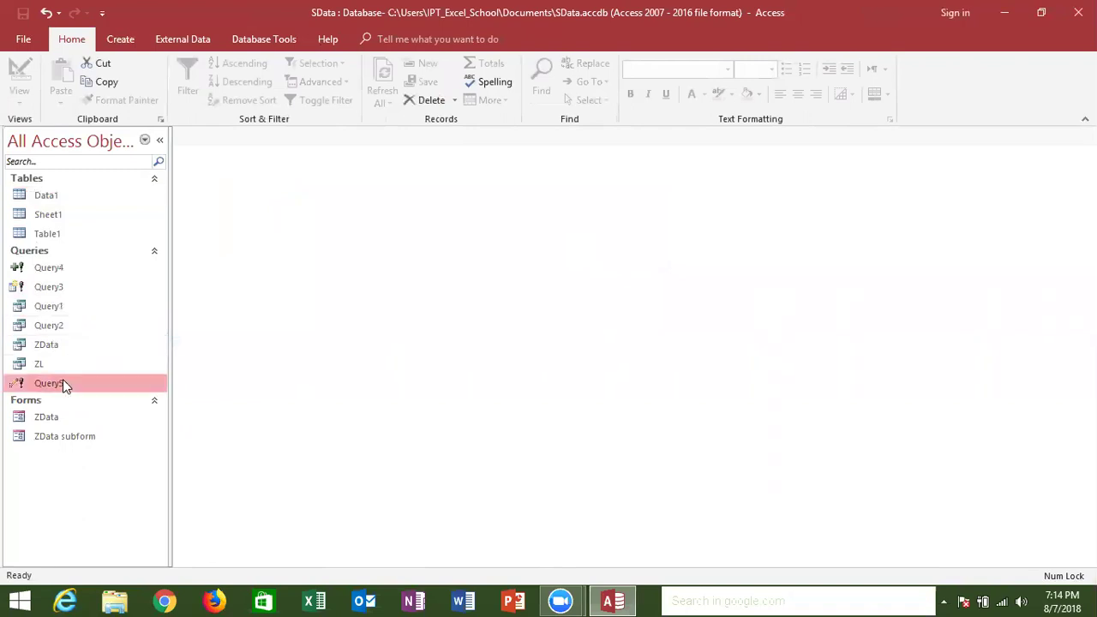
pyautogui.click(486, 373)
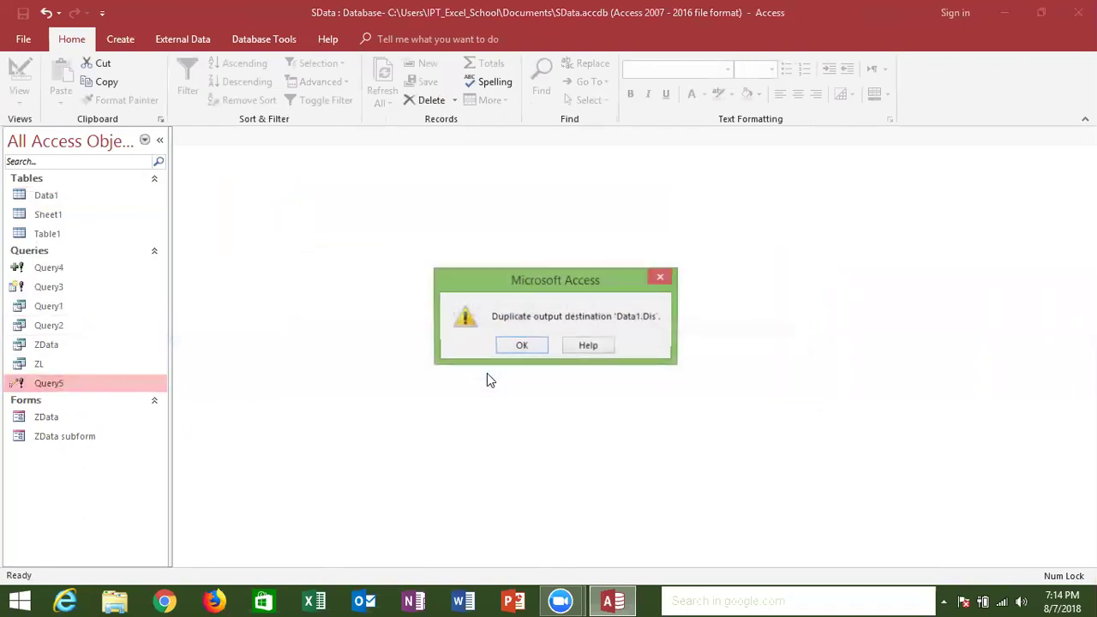
# Dismiss the duplicate 'Data1.Dis' output destination error and reopen Query5 in Design View
pyautogui.click(522, 346)
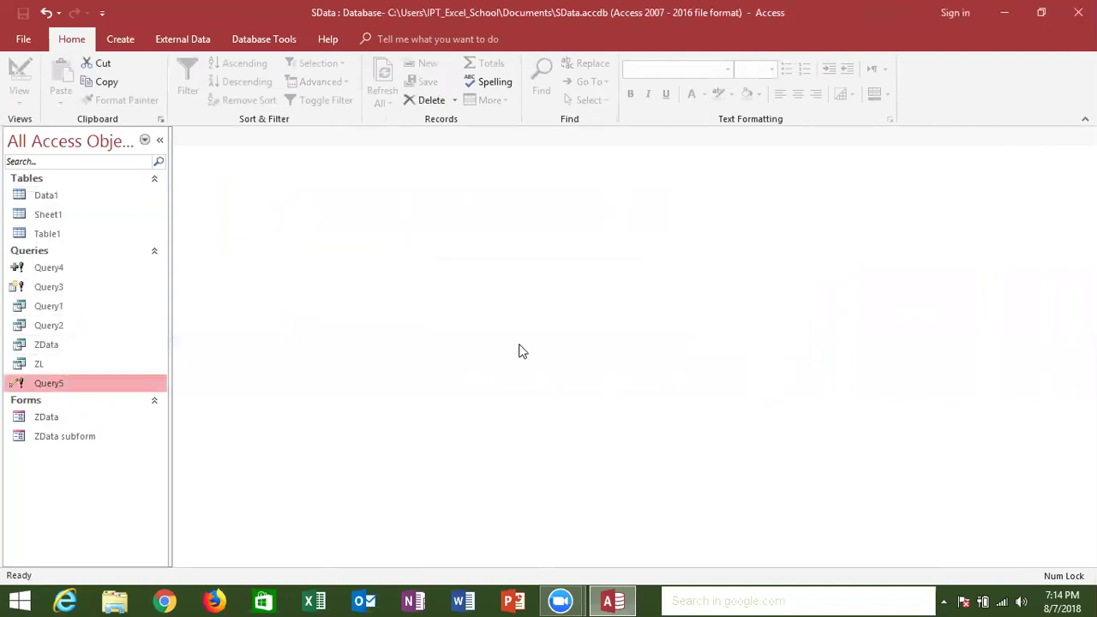
pyautogui.rightClick(77, 386)
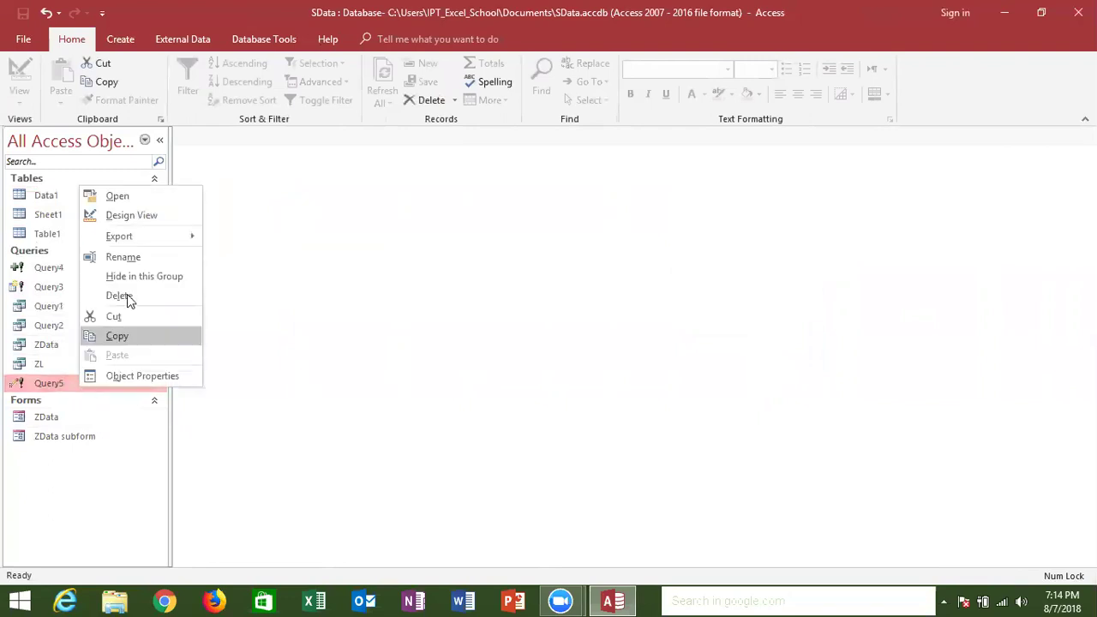
pyautogui.click(130, 222)
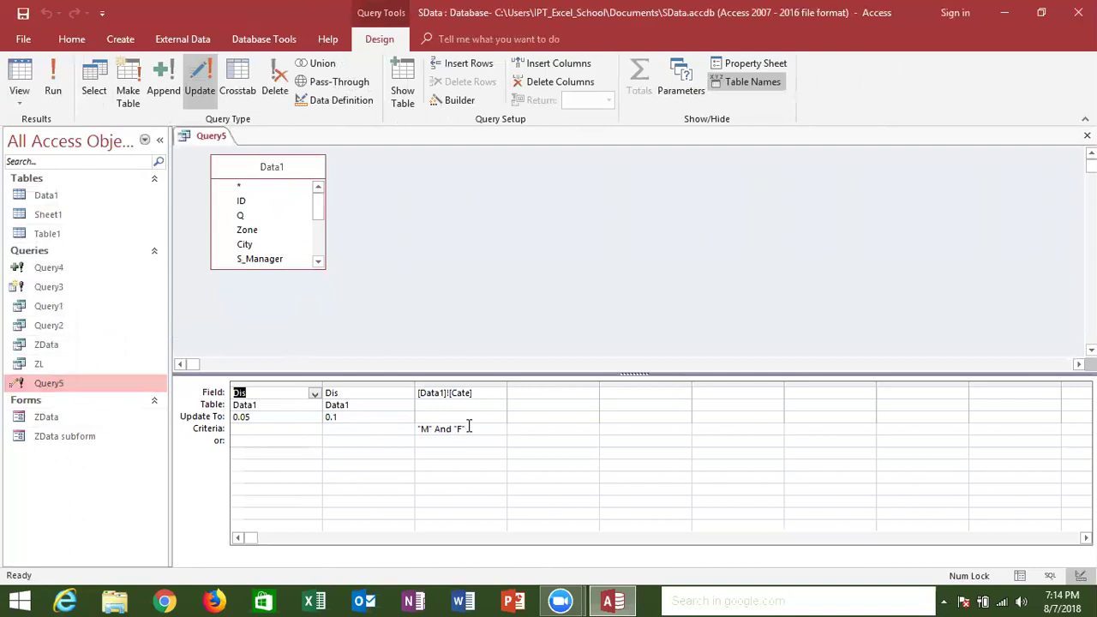
# Delete the third grid column with Cate criteria "M" And "F", keeping Query5 open unsaved
pyautogui.click(478, 404)
pyautogui.click(452, 384)
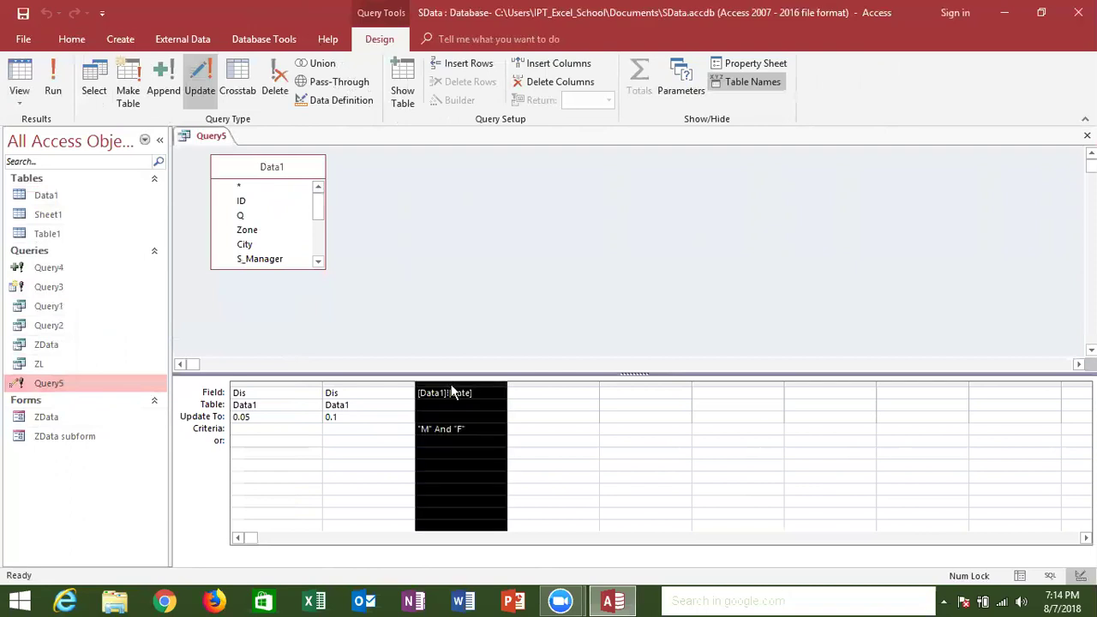
pyautogui.press('Delete')
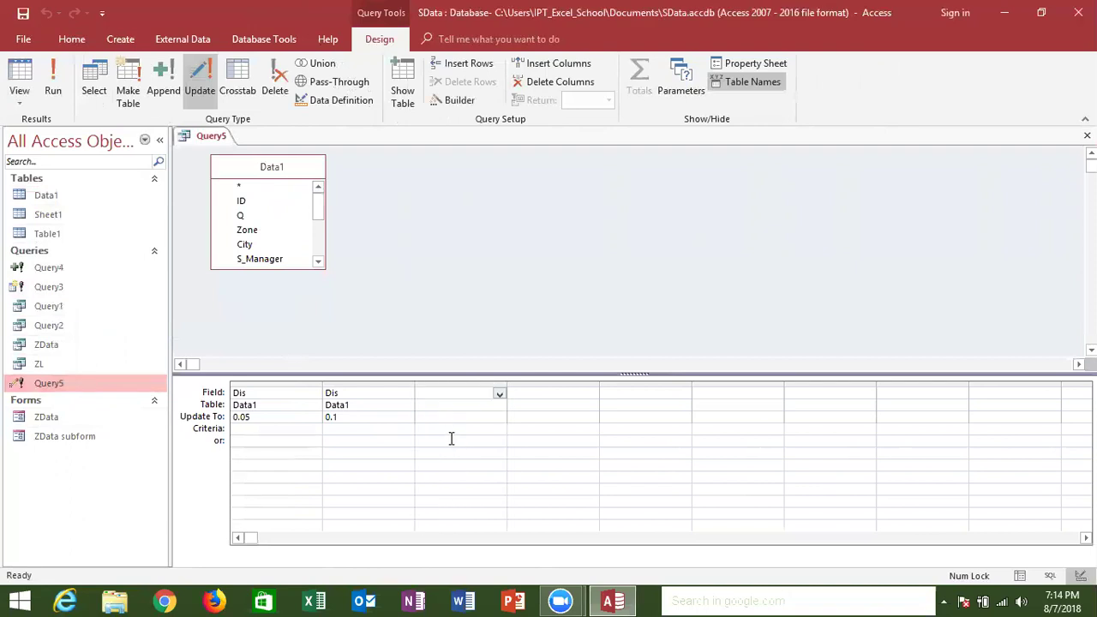
pyautogui.click(474, 325)
pyautogui.click(1087, 136)
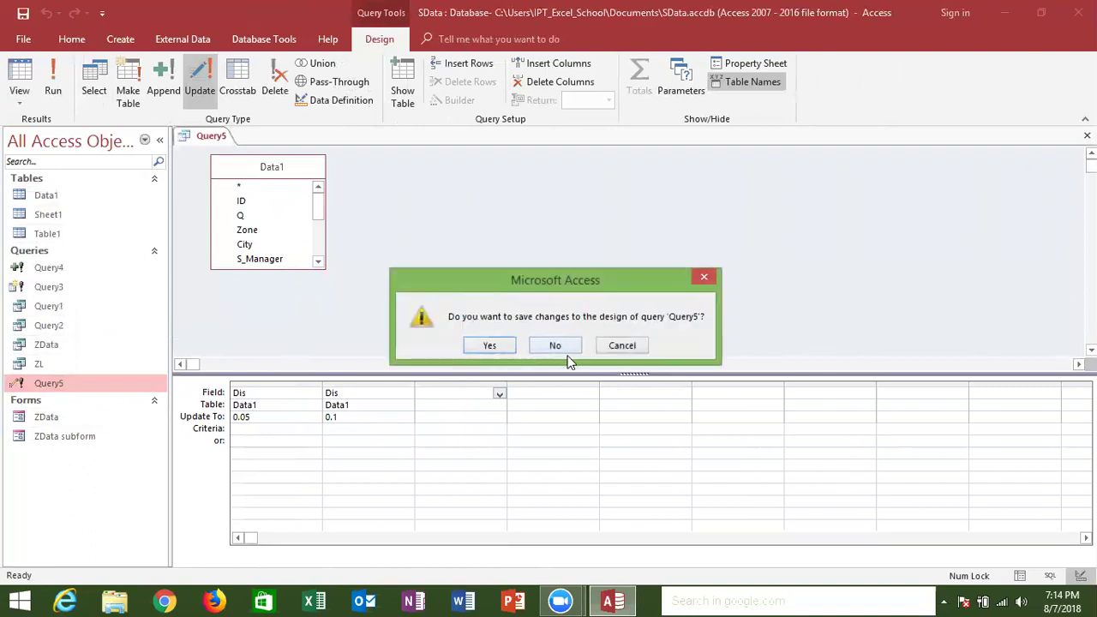
pyautogui.click(618, 346)
pyautogui.click(289, 426)
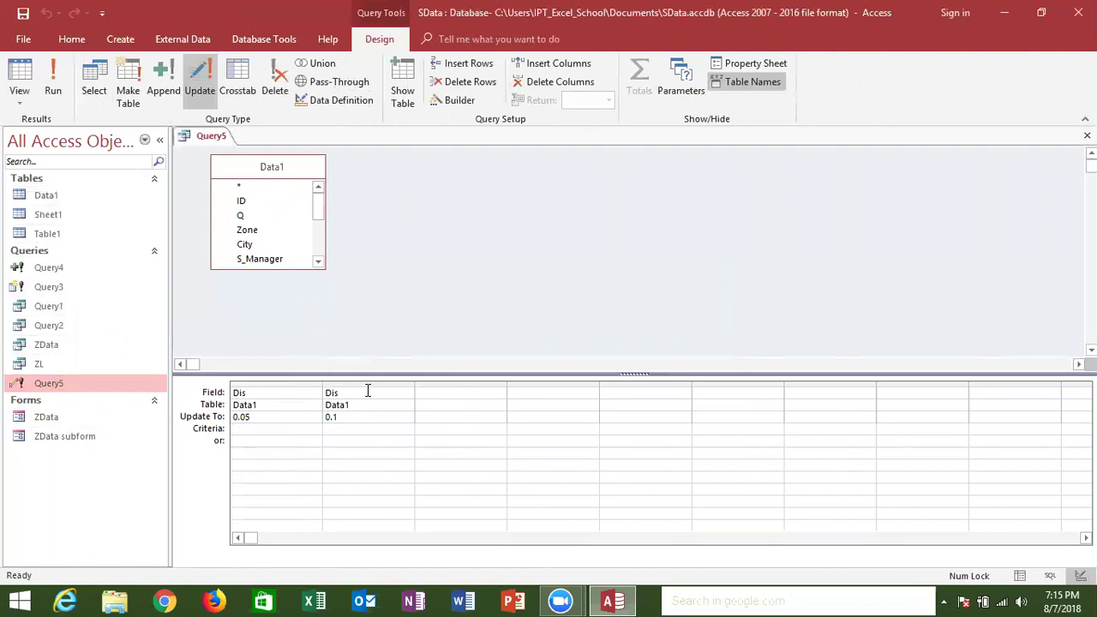
# Delete the second Dis column that updated to 0.1
pyautogui.click(427, 395)
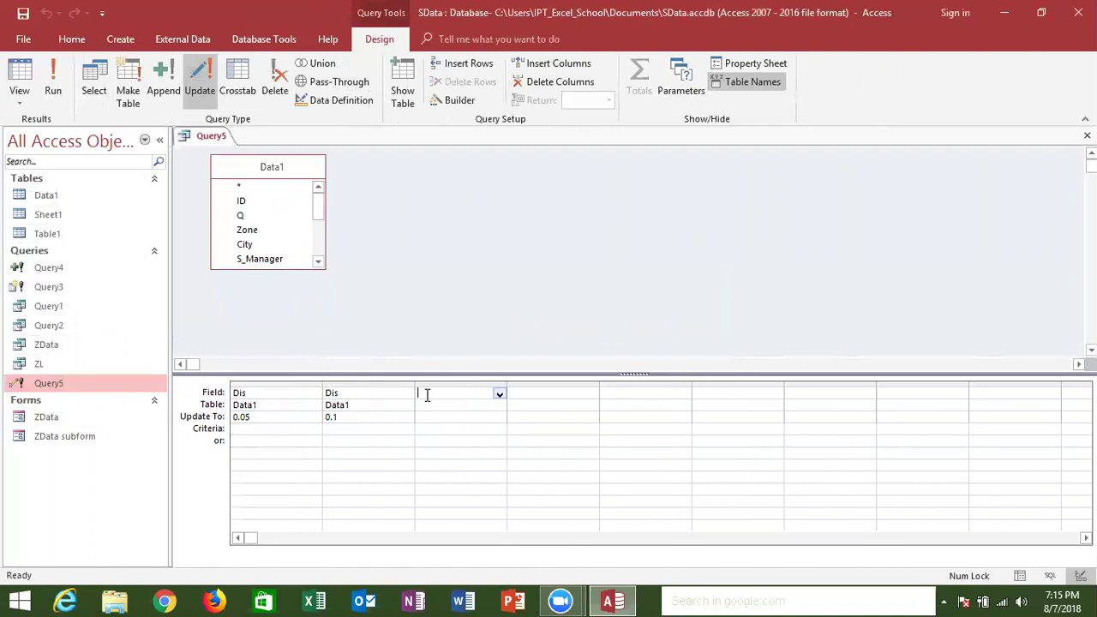
pyautogui.click(348, 391)
pyautogui.click(341, 385)
pyautogui.press('Delete')
pyautogui.click(298, 428)
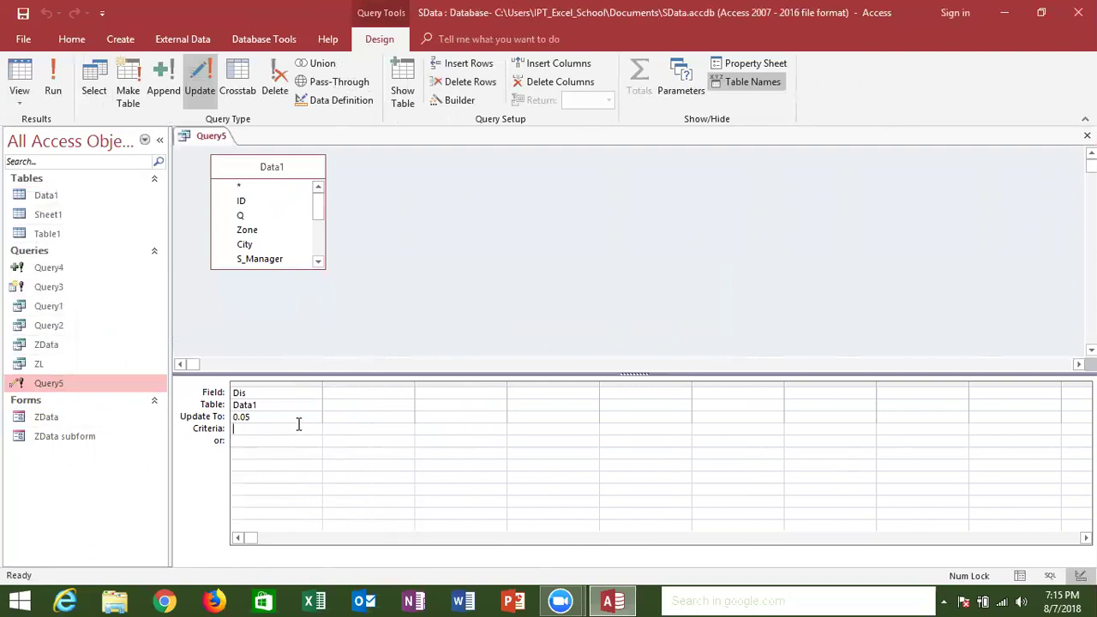
# Put Data1's Cate field in the second column and start its criteria
pyautogui.click(348, 392)
pyautogui.moveTo(315, 214); pyautogui.dragTo(312, 252)
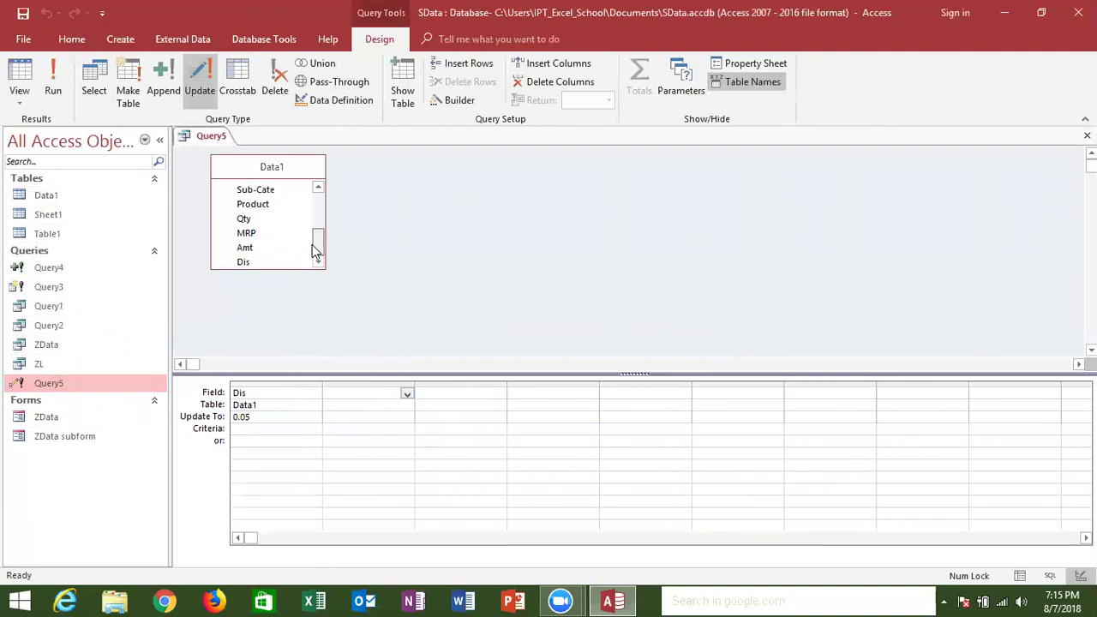
pyautogui.moveTo(312, 246); pyautogui.dragTo(296, 230)
pyautogui.doubleClick(249, 187)
pyautogui.click(347, 420)
pyautogui.click(347, 432)
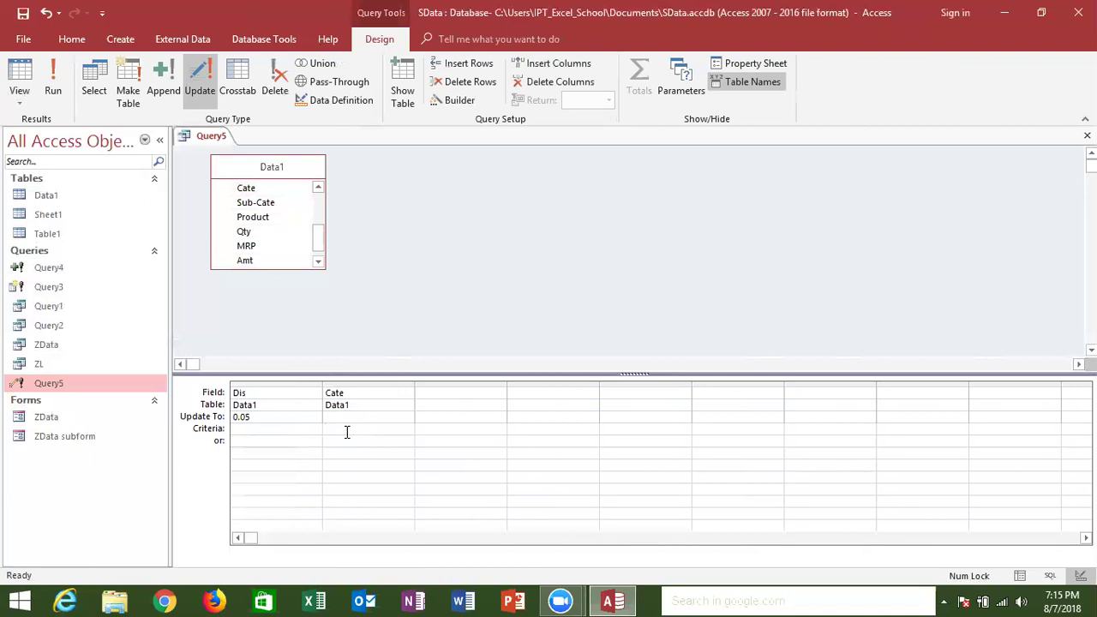
pyautogui.write('F')
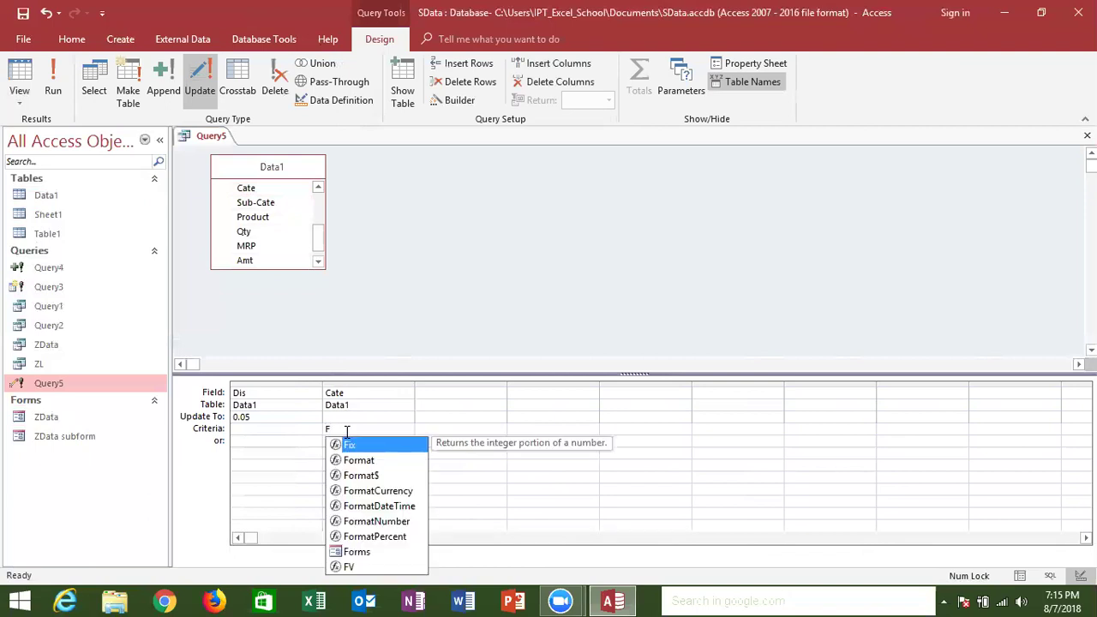
pyautogui.press('BackSpace')
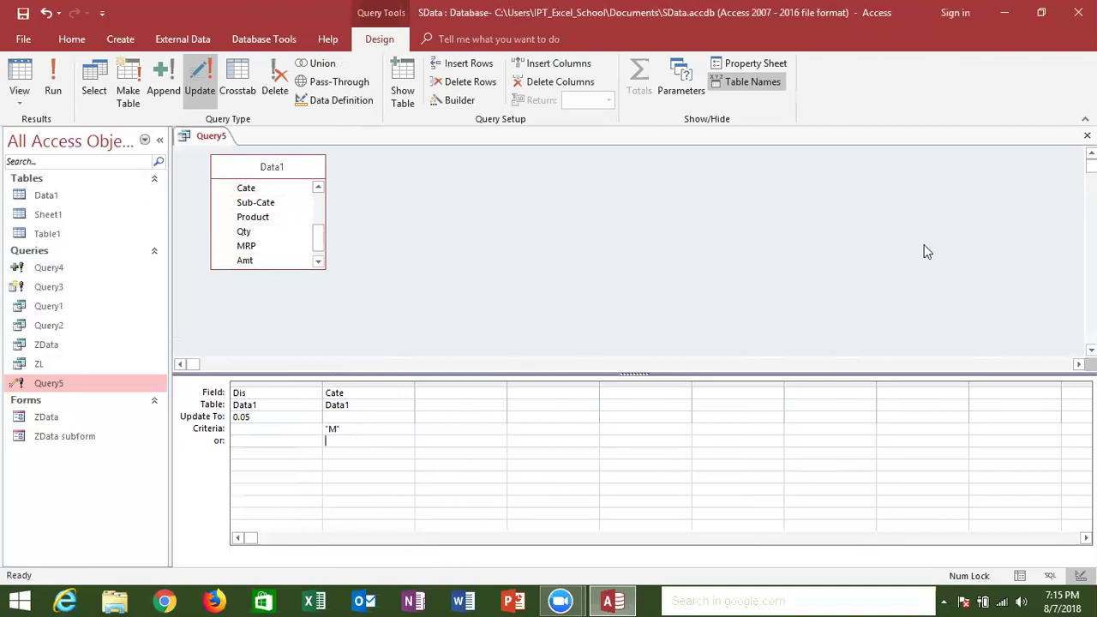
# Save Query5 with Cate criterion "M", run it (0 rows updated), and reopen its design
pyautogui.click(1088, 135)
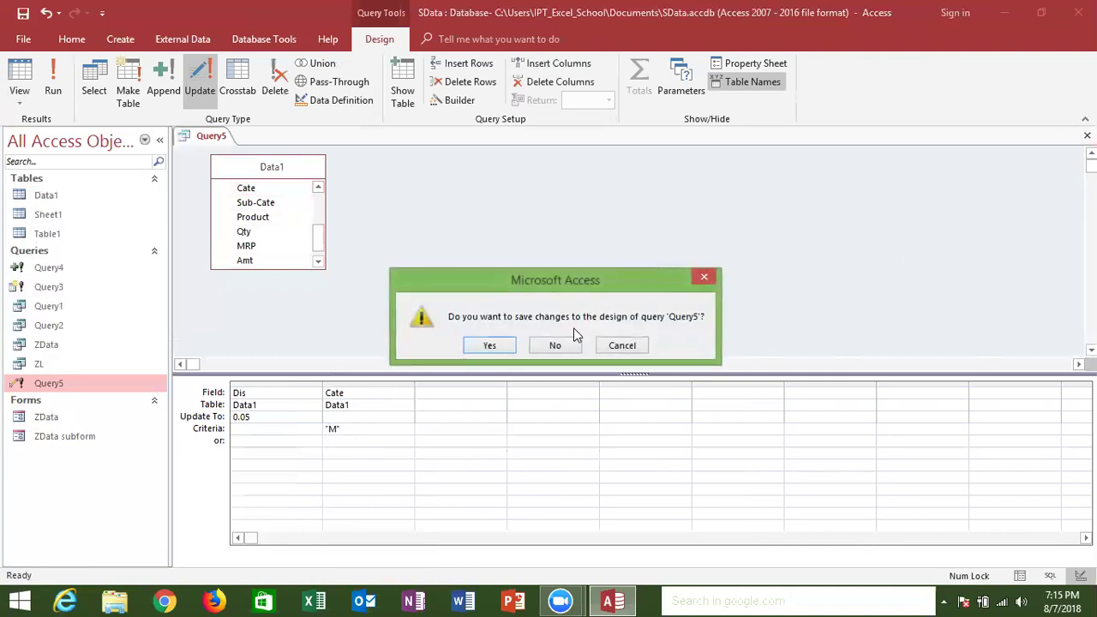
pyautogui.click(491, 347)
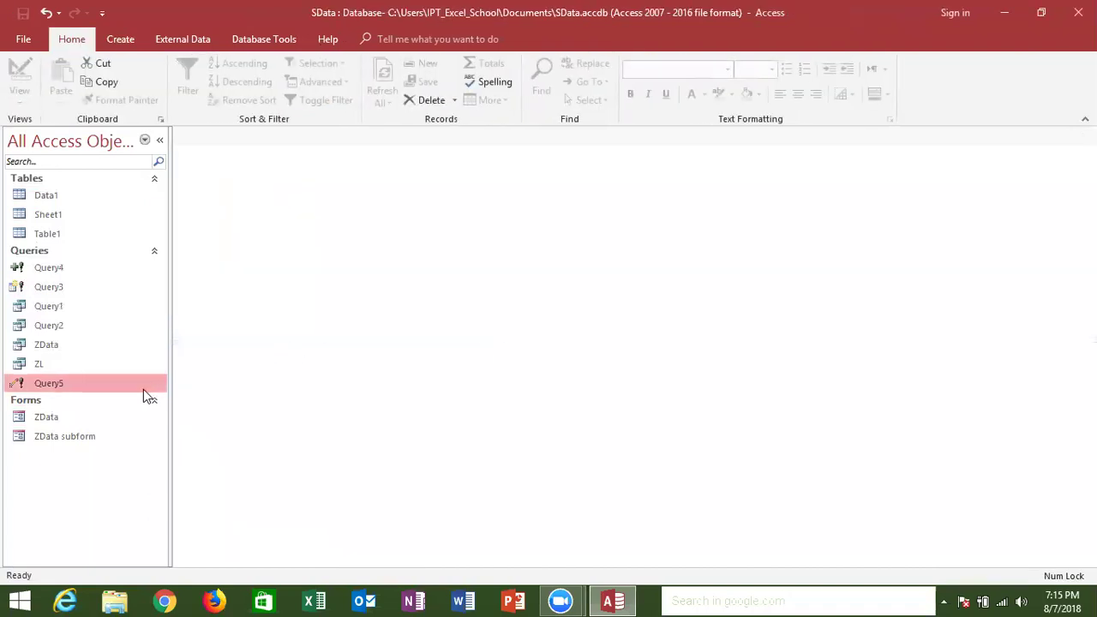
pyautogui.doubleClick(144, 388)
pyautogui.click(486, 374)
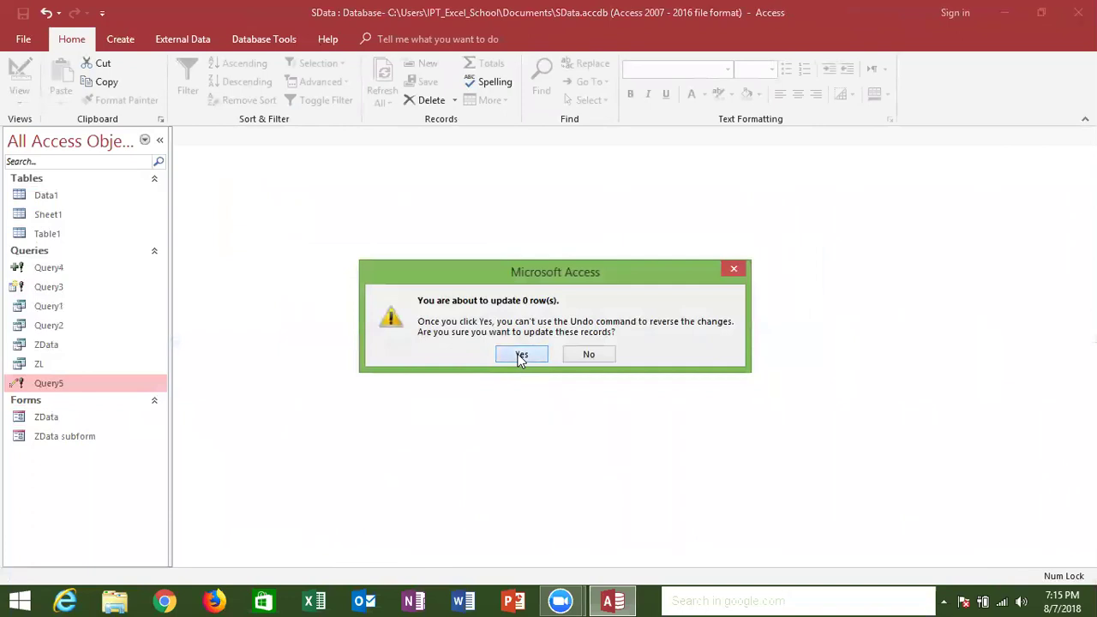
pyautogui.click(520, 355)
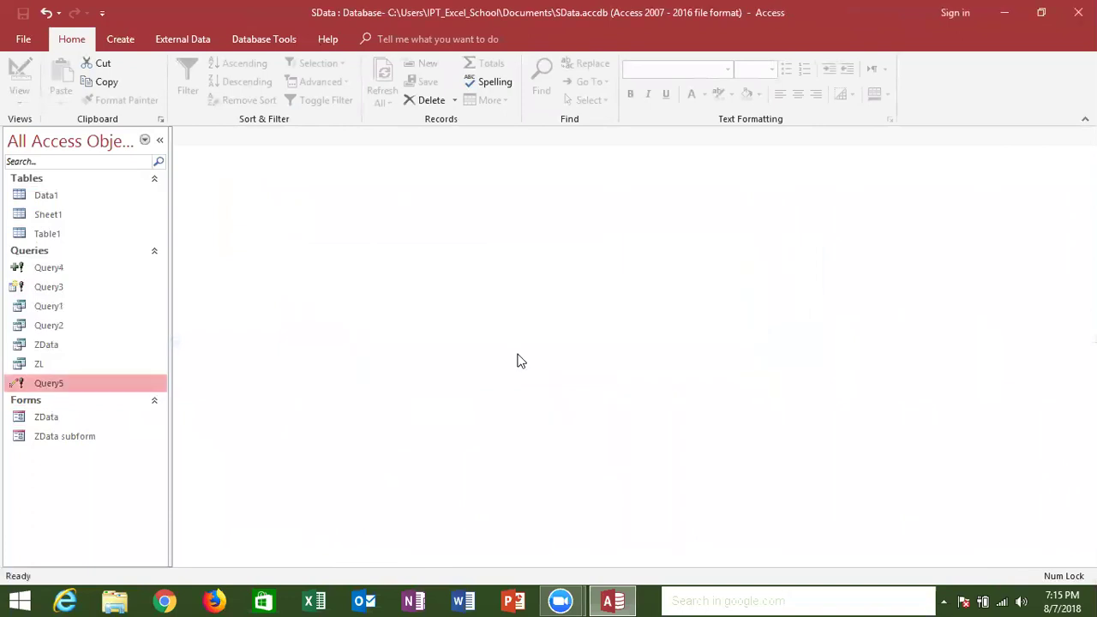
pyautogui.rightClick(106, 382)
pyautogui.click(157, 405)
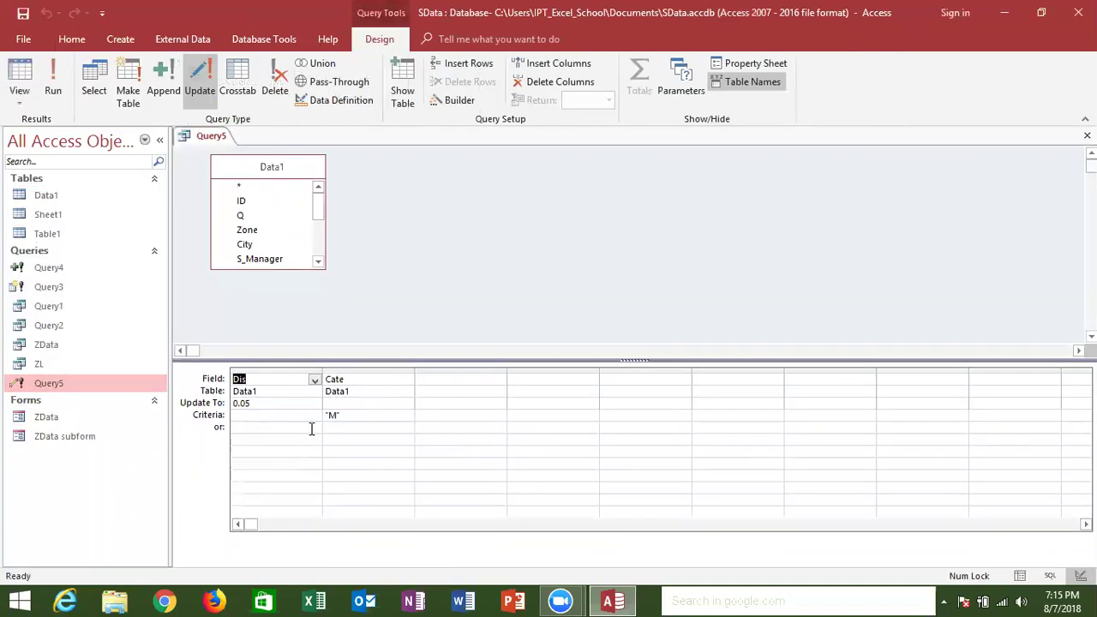
# Open the Data1 table to review its data, then close it
pyautogui.click(42, 199)
pyautogui.doubleClick(42, 200)
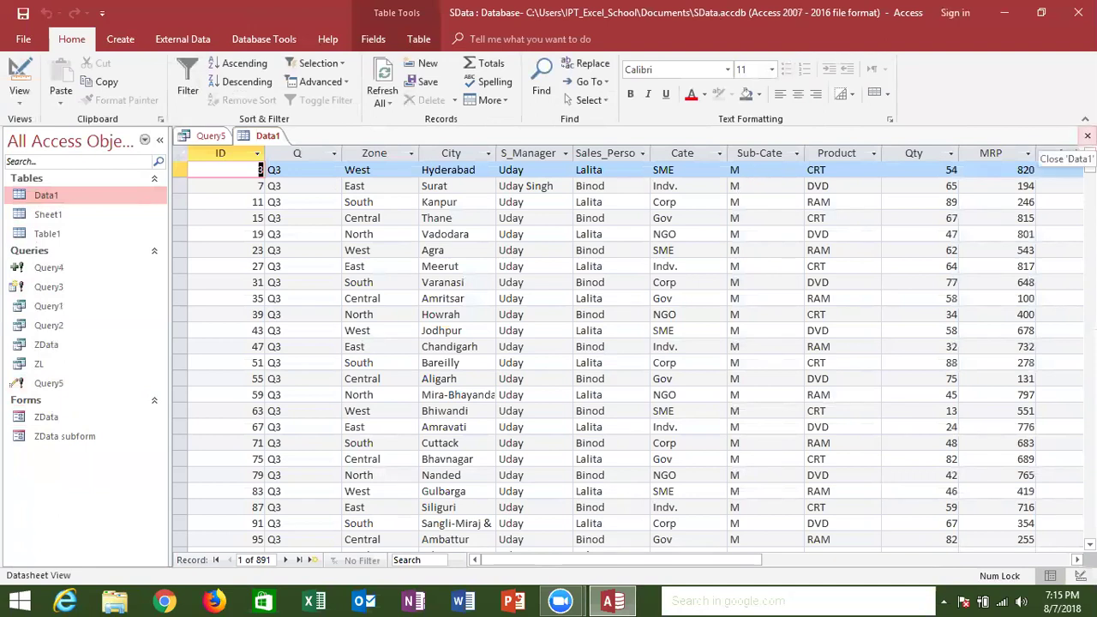
pyautogui.click(1088, 135)
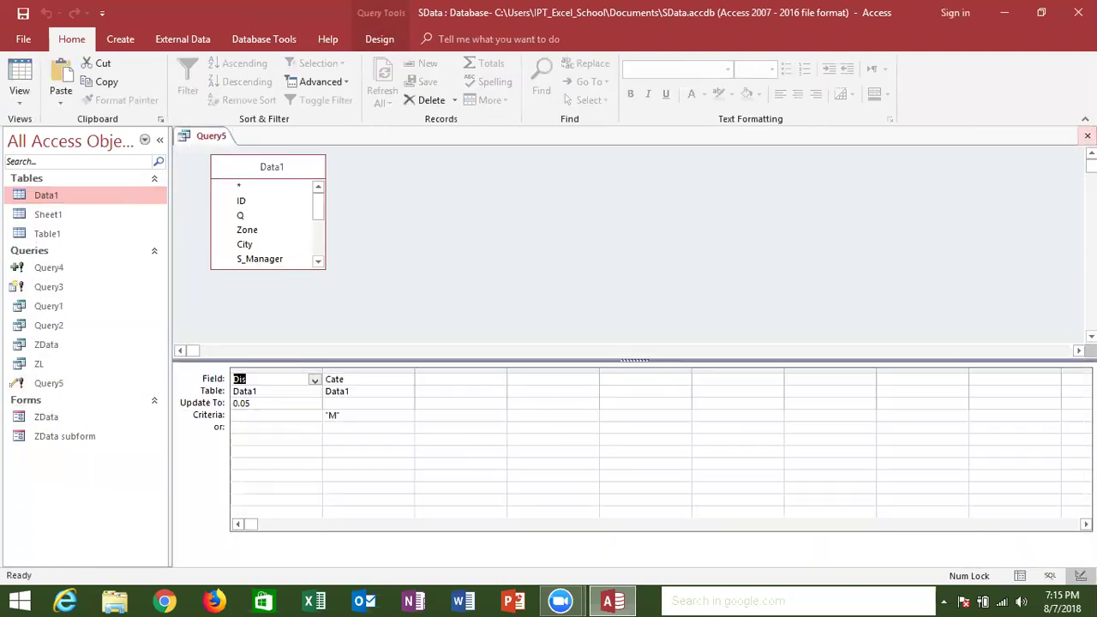
# Move Query5's "M" criterion from the Cate field to Sub-Cate and save the query
pyautogui.click(352, 386)
pyautogui.click(407, 380)
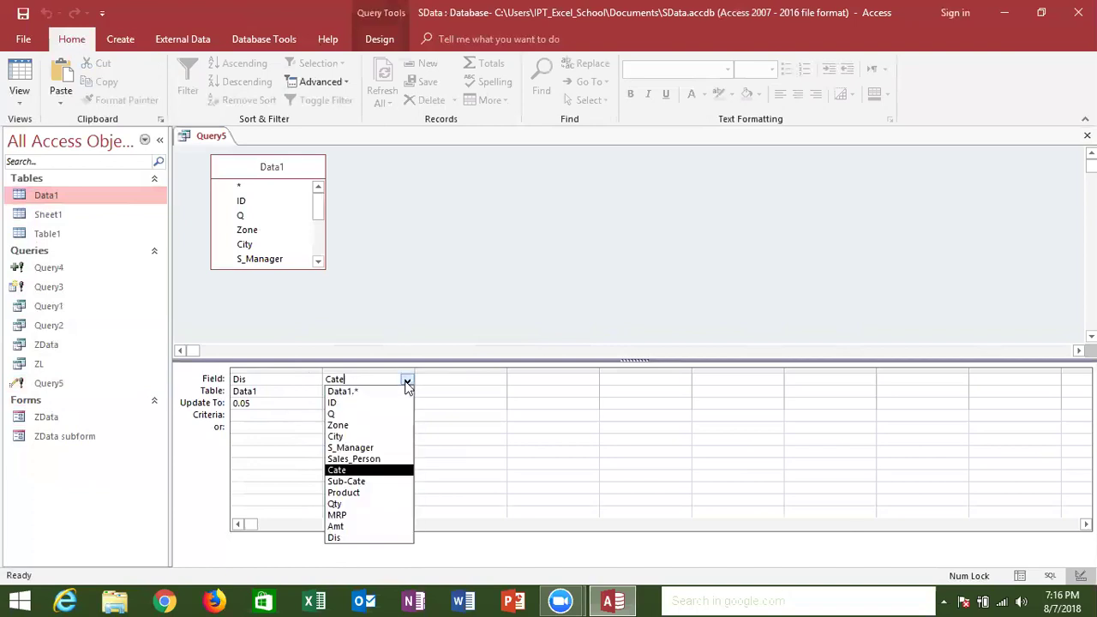
pyautogui.click(382, 482)
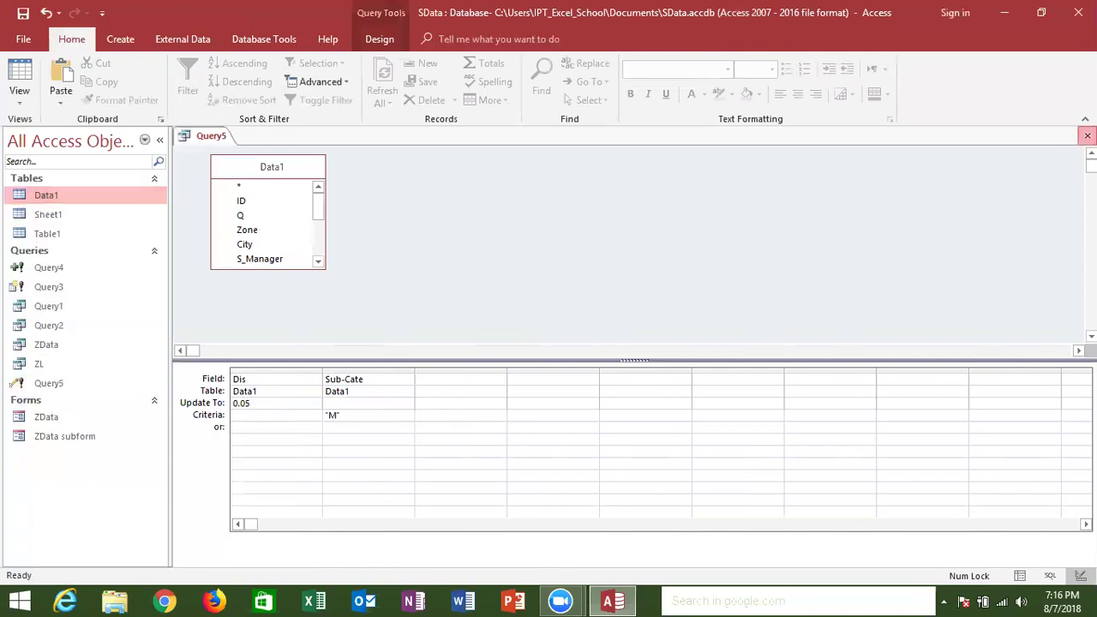
pyautogui.click(1087, 135)
pyautogui.click(493, 347)
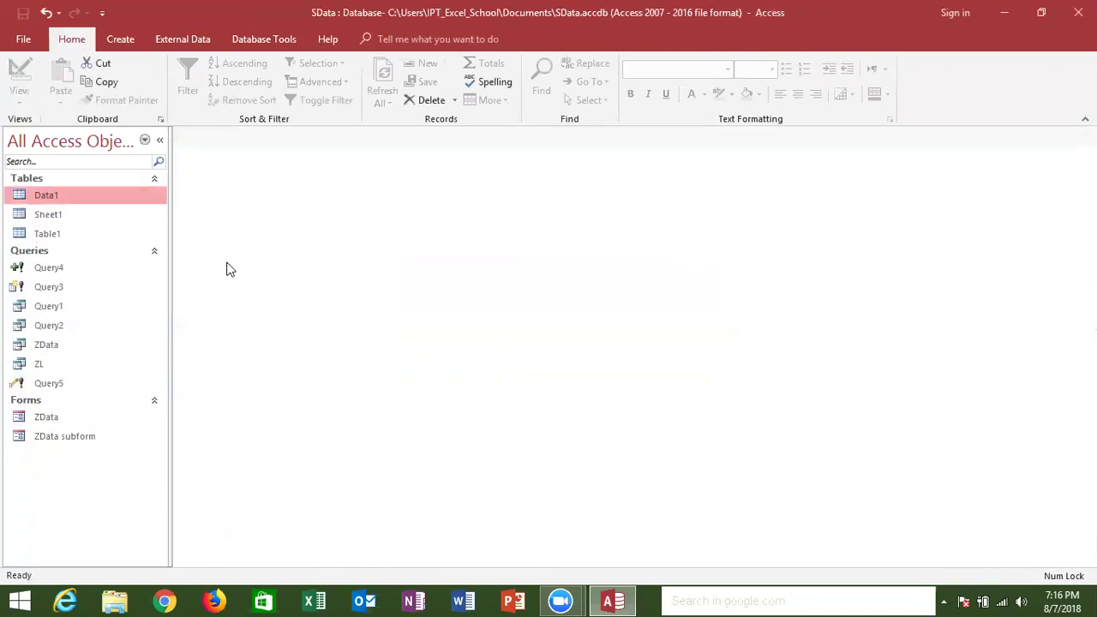
# Run the Query5 update query and confirm updating the 445 rows
pyautogui.doubleClick(58, 383)
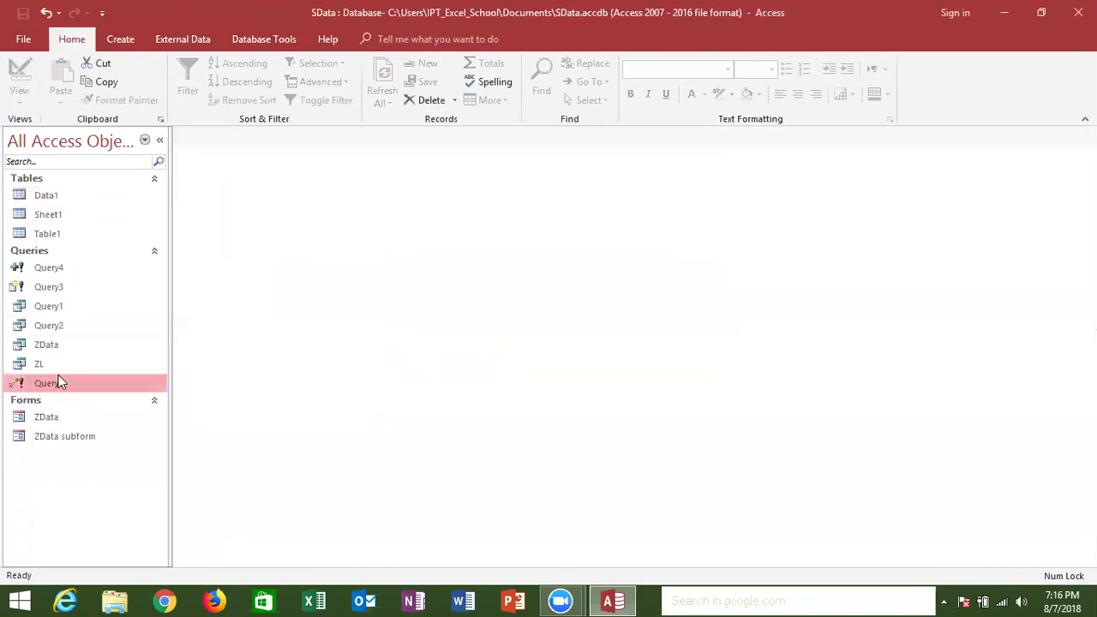
pyautogui.click(473, 374)
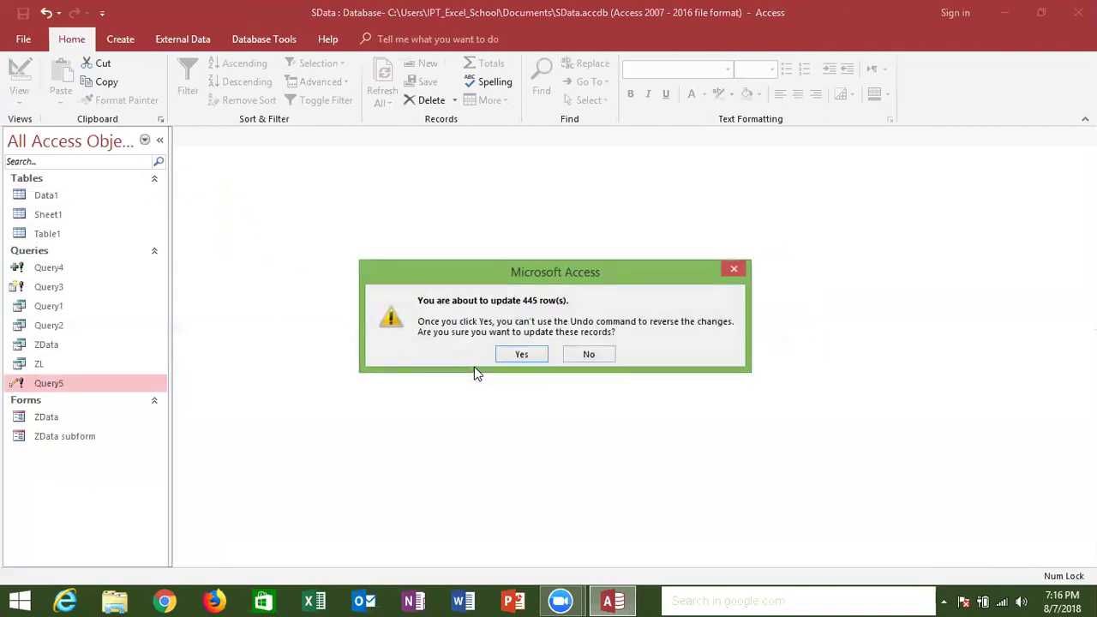
pyautogui.click(523, 353)
# Check in Data1 that Sub-Cate M rows now show Dis 0.05, then close the table
pyautogui.click(98, 204)
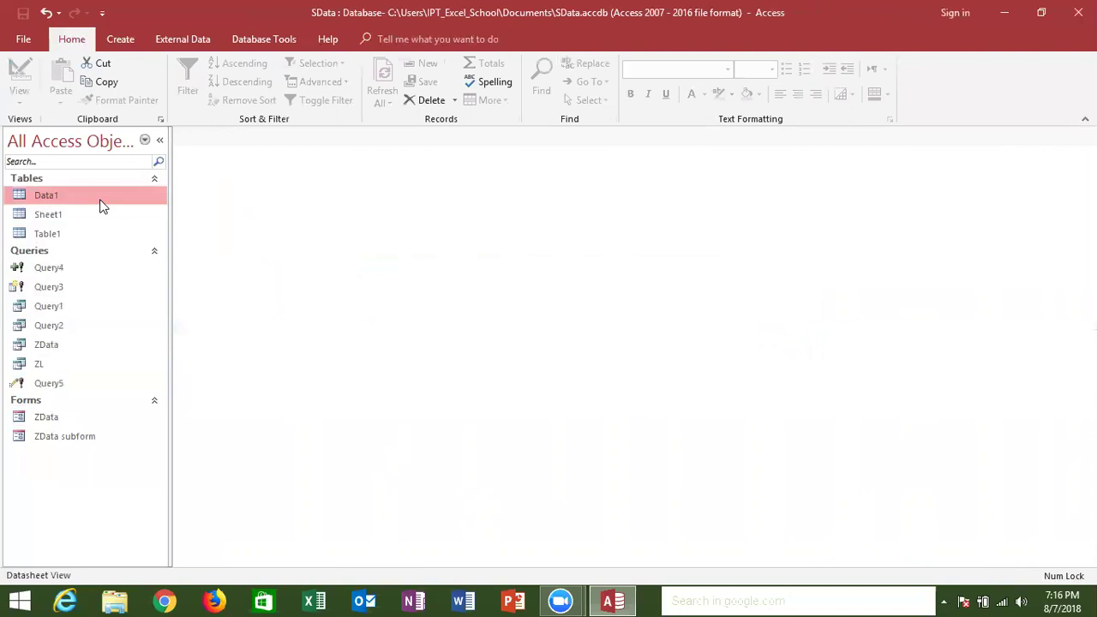
pyautogui.doubleClick(99, 204)
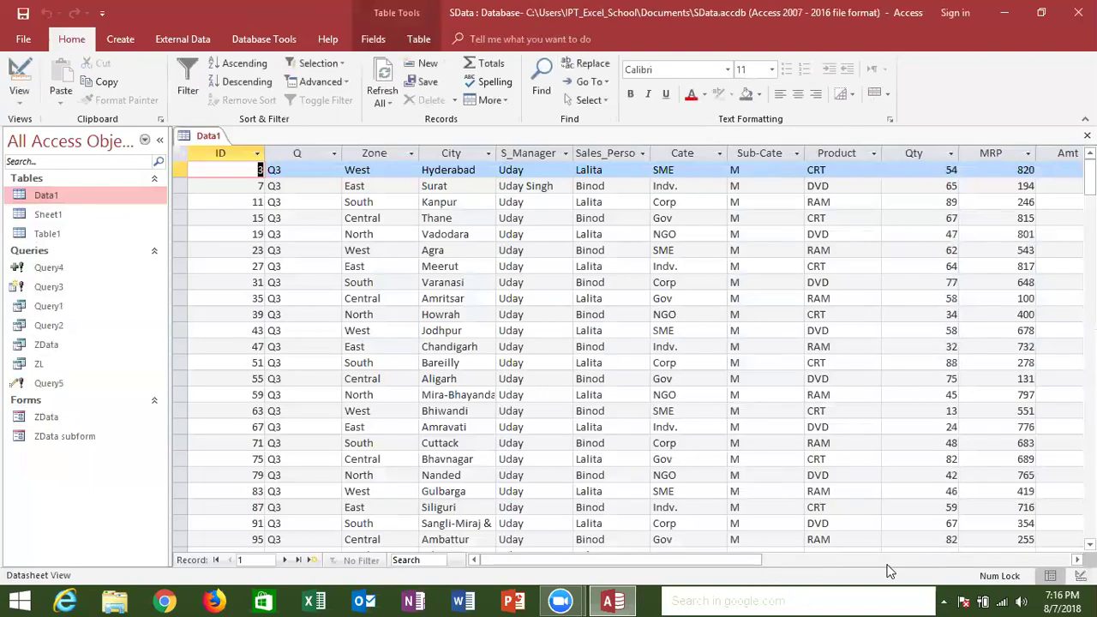
pyautogui.moveTo(733, 561); pyautogui.dragTo(835, 566)
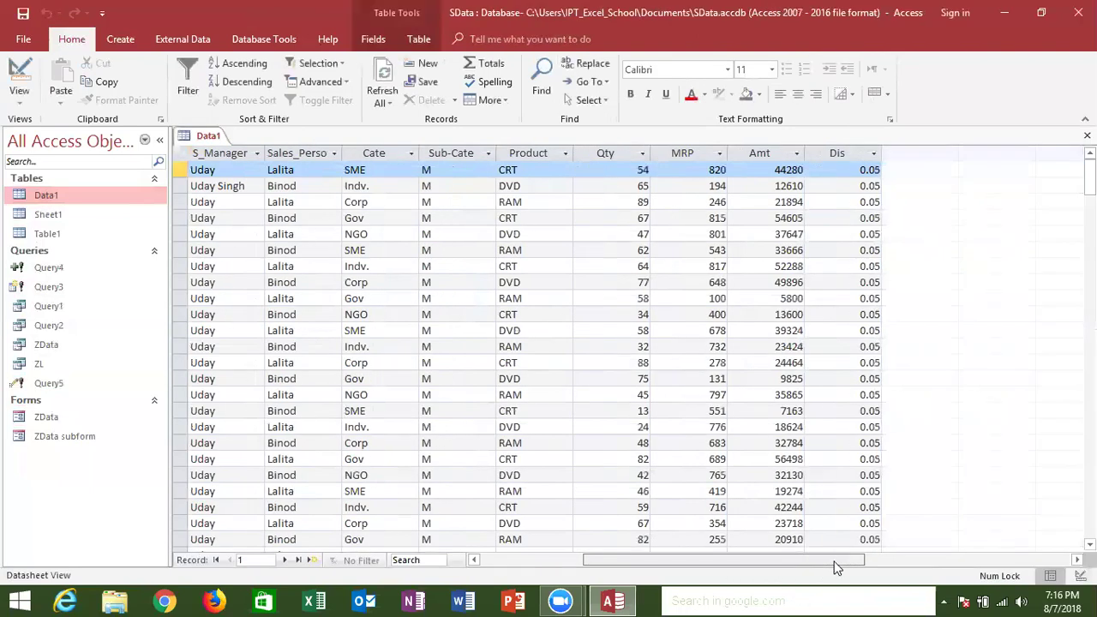
pyautogui.moveTo(814, 563); pyautogui.dragTo(841, 563)
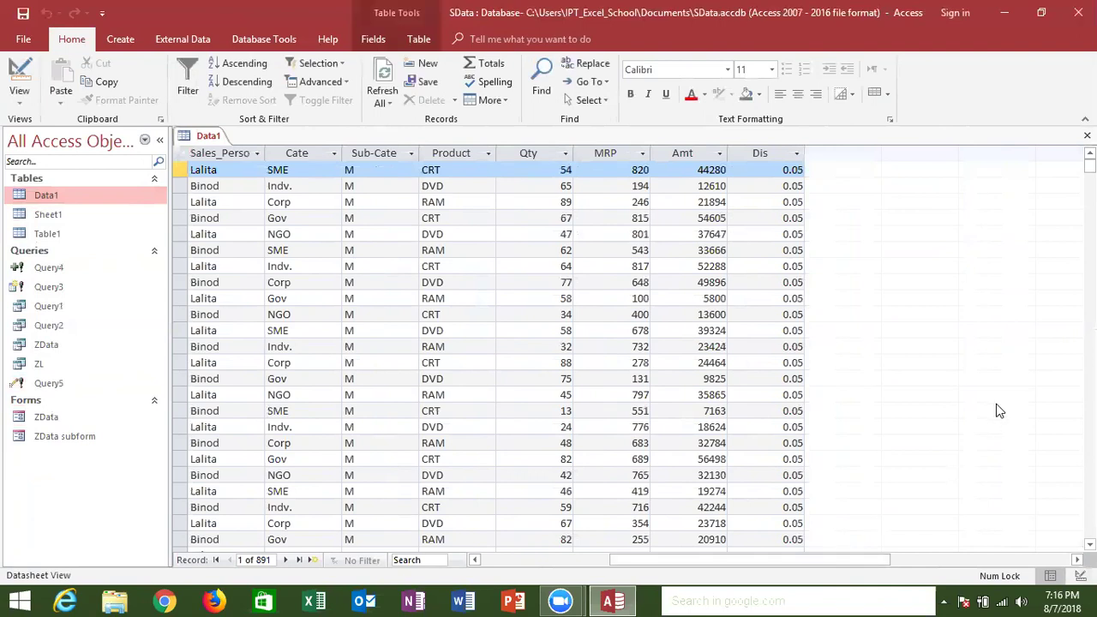
pyautogui.click(1088, 136)
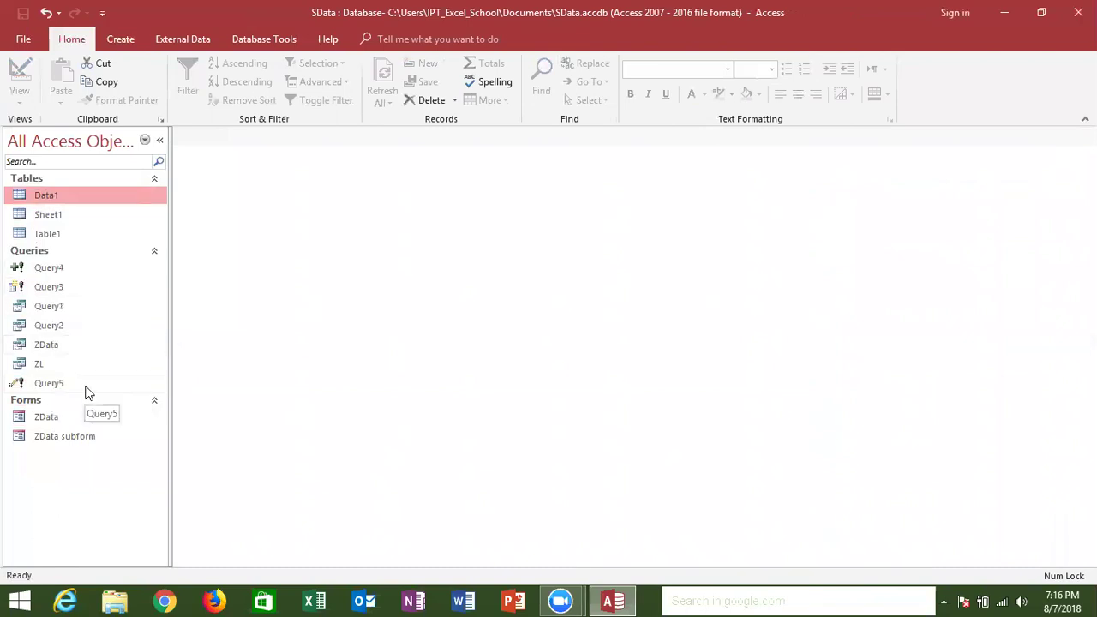
pyautogui.doubleClick(118, 204)
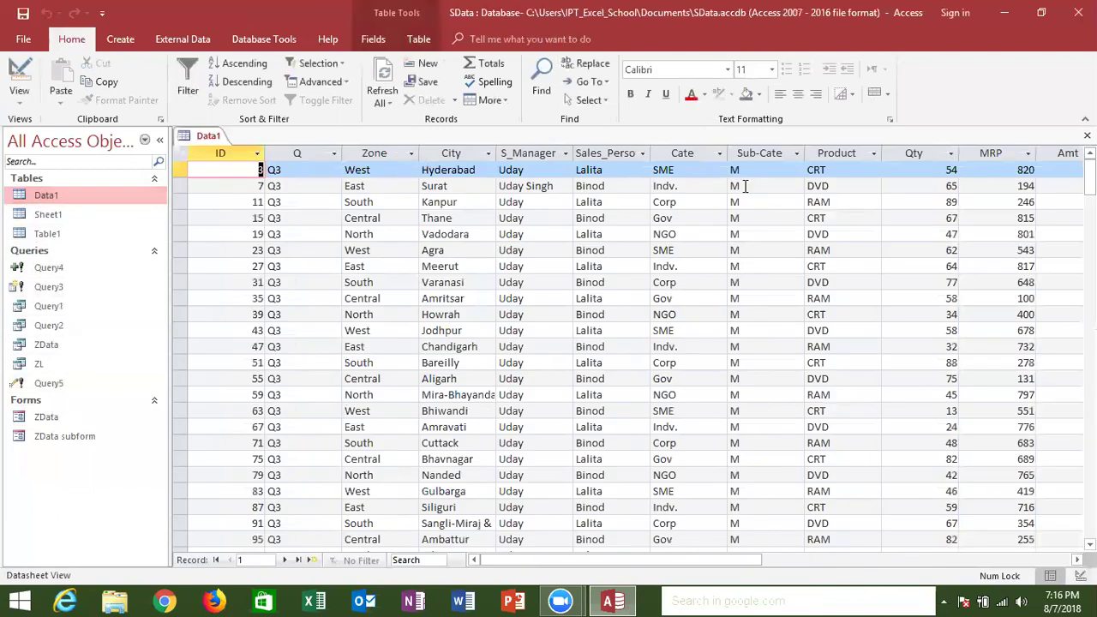
pyautogui.click(735, 181)
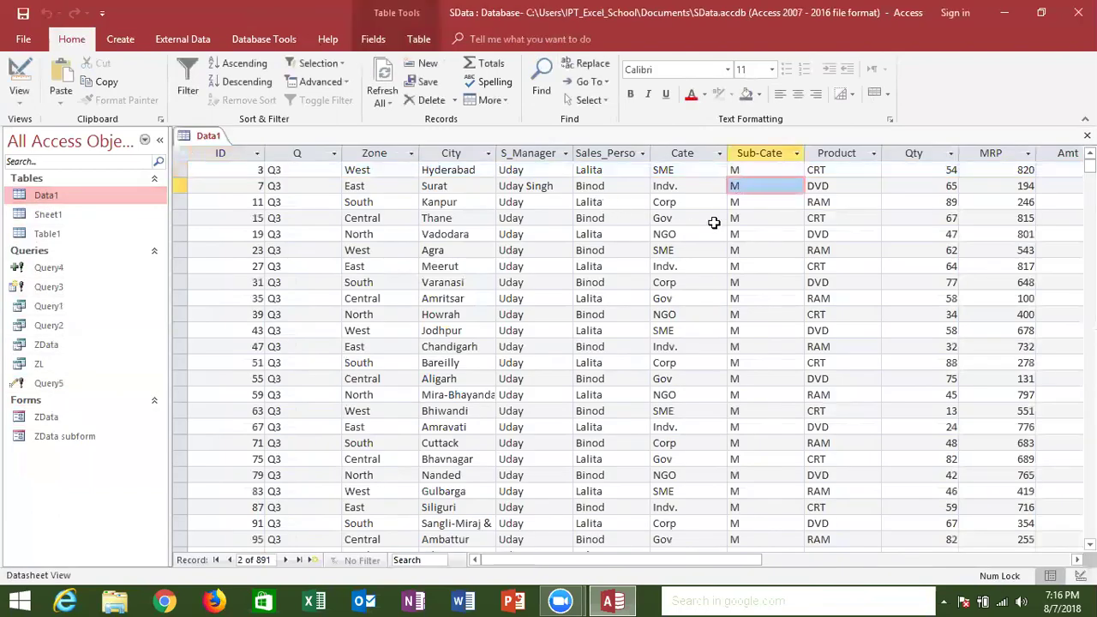
pyautogui.click(691, 186)
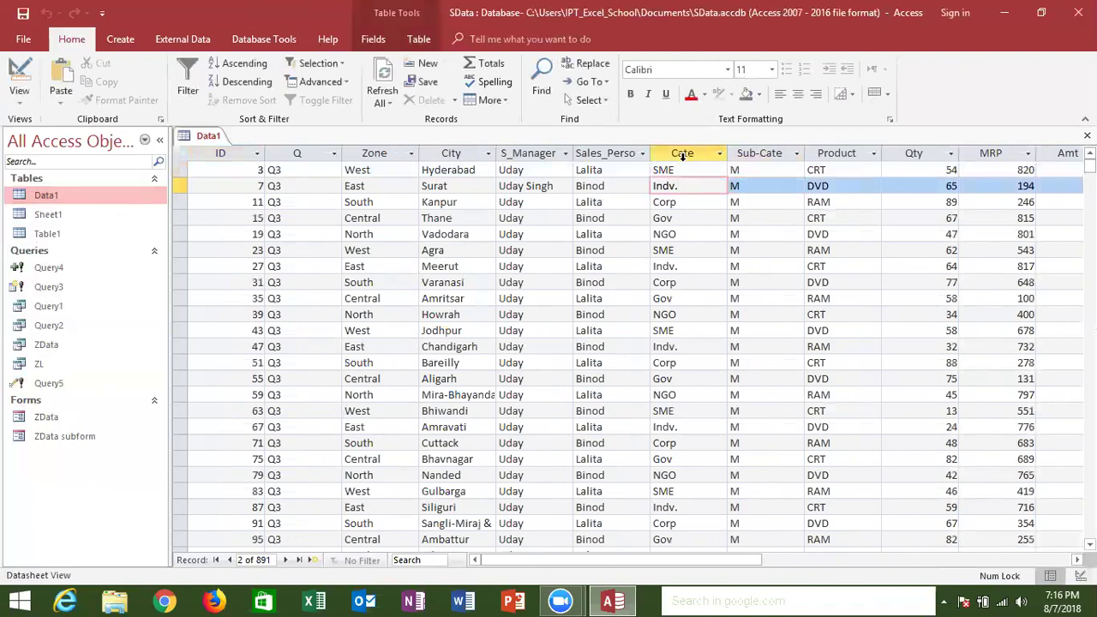
pyautogui.click(684, 158)
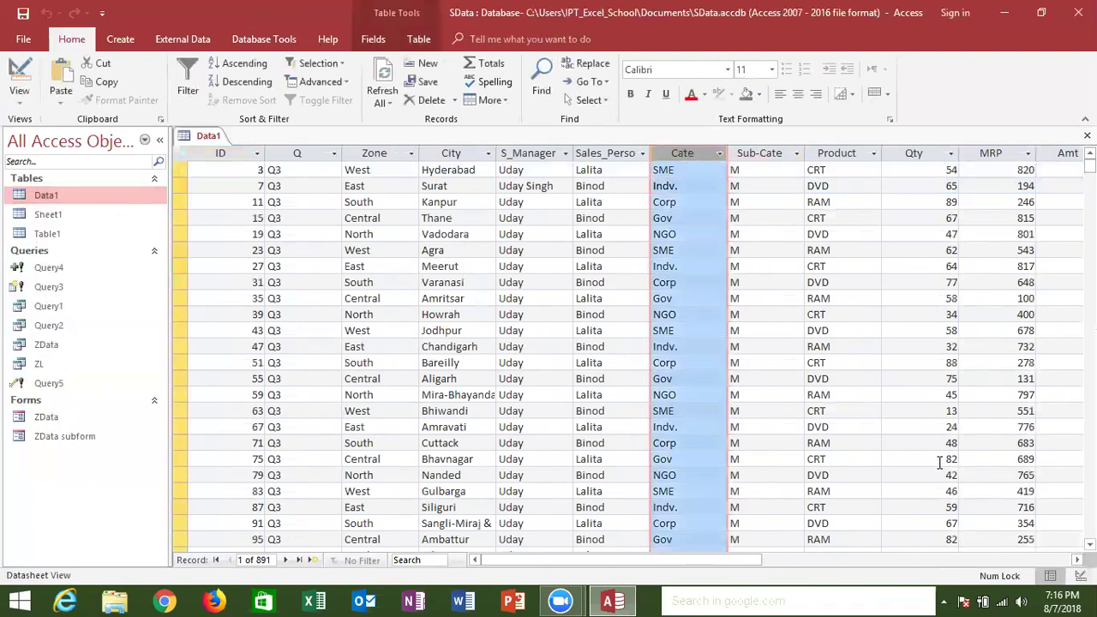
pyautogui.click(1078, 560)
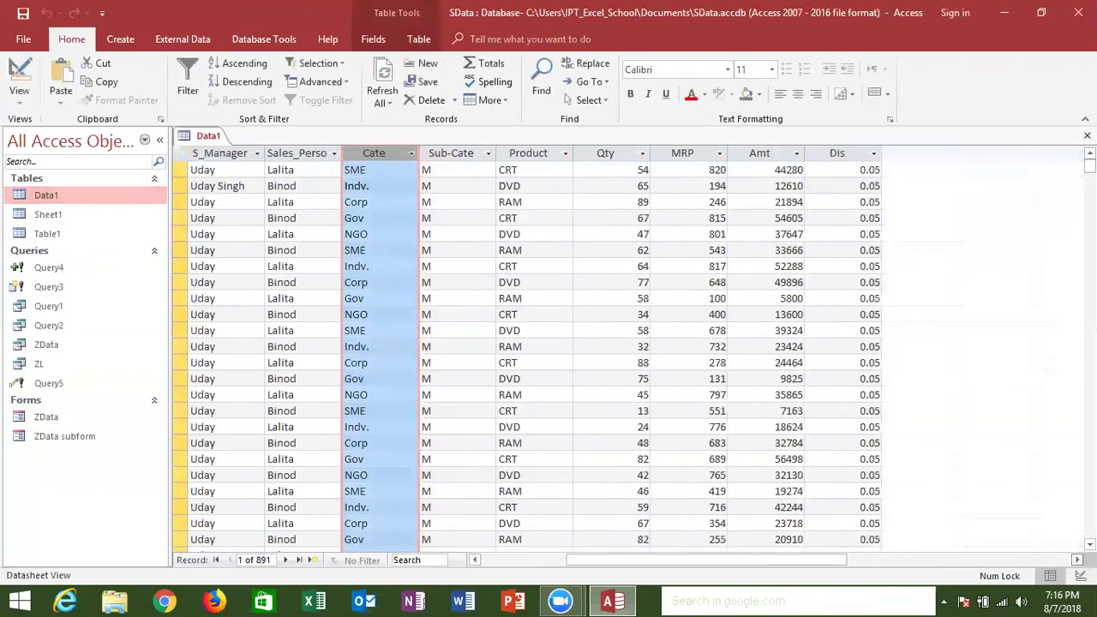
pyautogui.click(840, 153)
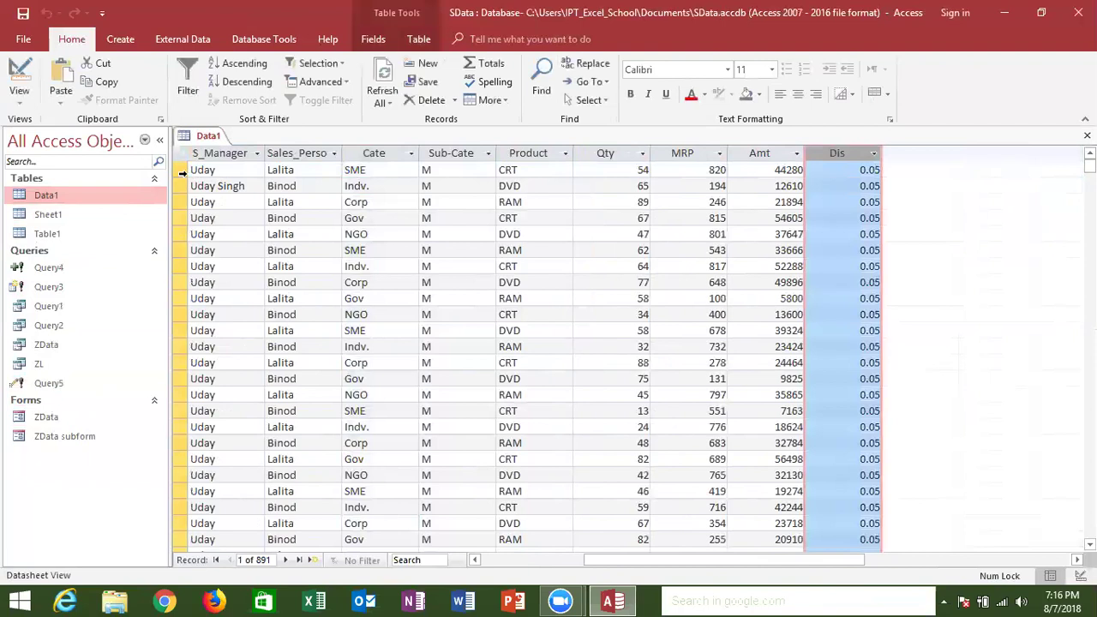
pyautogui.click(182, 172)
pyautogui.click(180, 186)
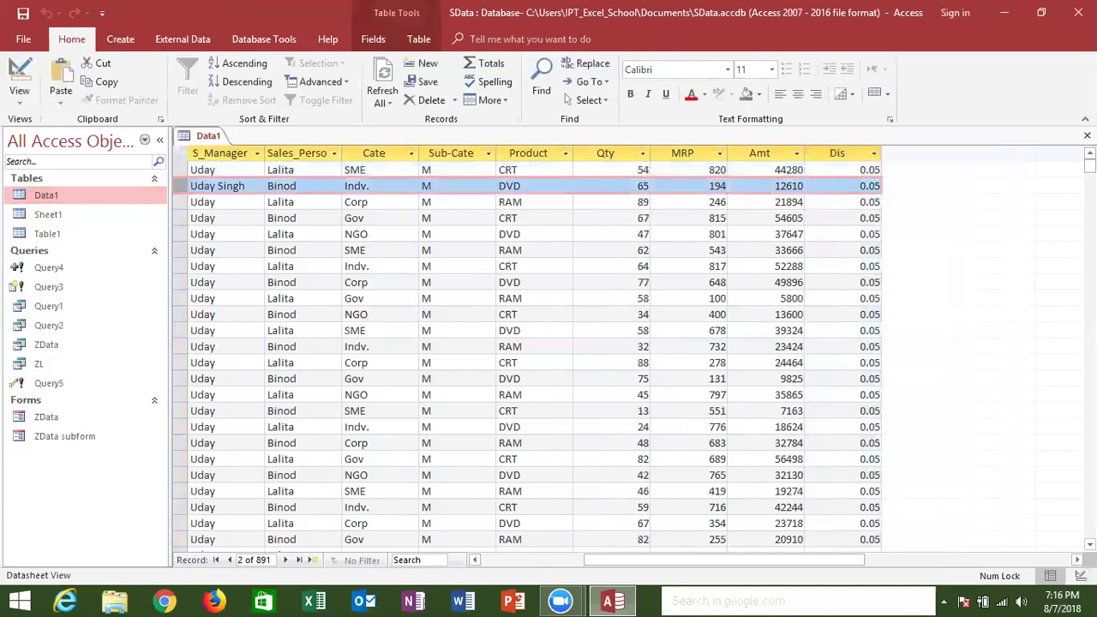
pyautogui.moveTo(1090, 165); pyautogui.dragTo(1089, 535)
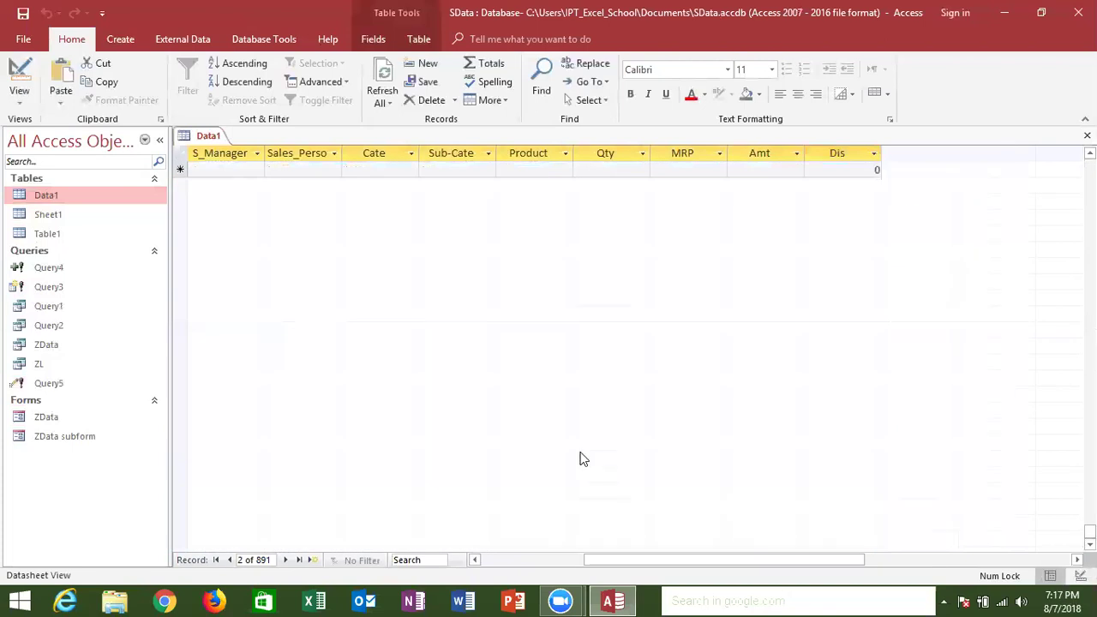
pyautogui.scroll(3, 356, 256)
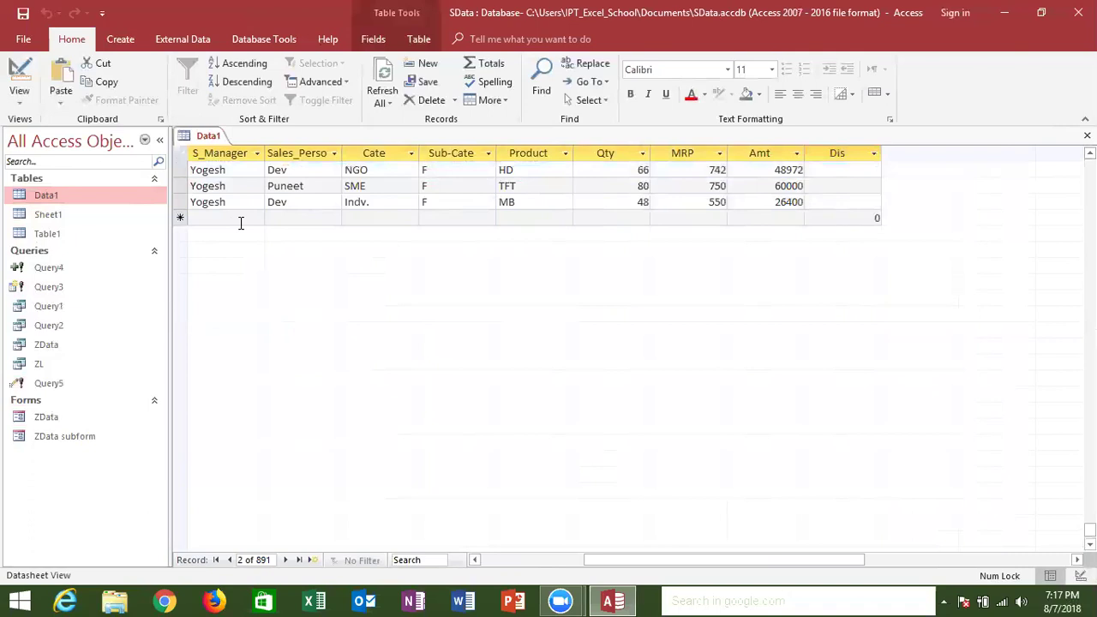
pyautogui.click(1087, 136)
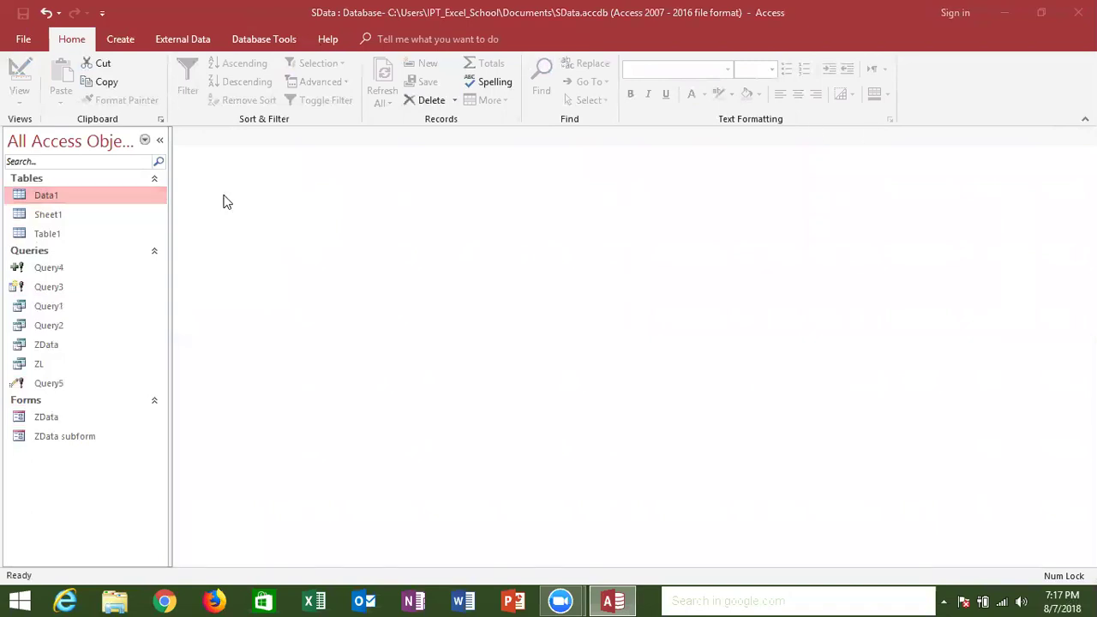
# Create Query6 in Design view with Sheet1 as its source and convert it to a Union query
pyautogui.click(253, 237)
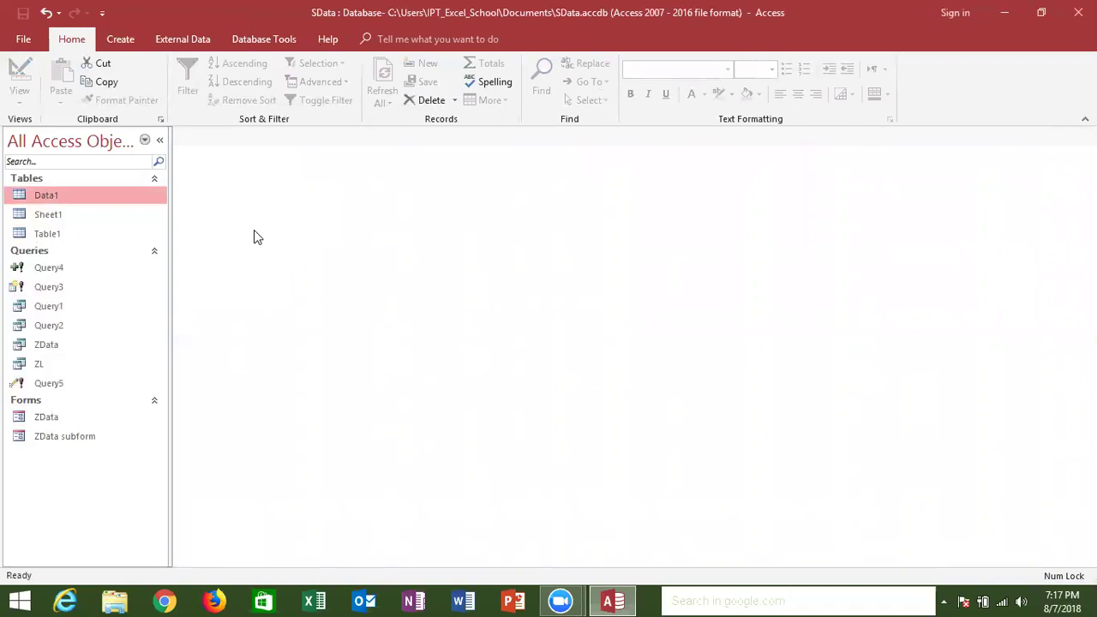
pyautogui.click(129, 38)
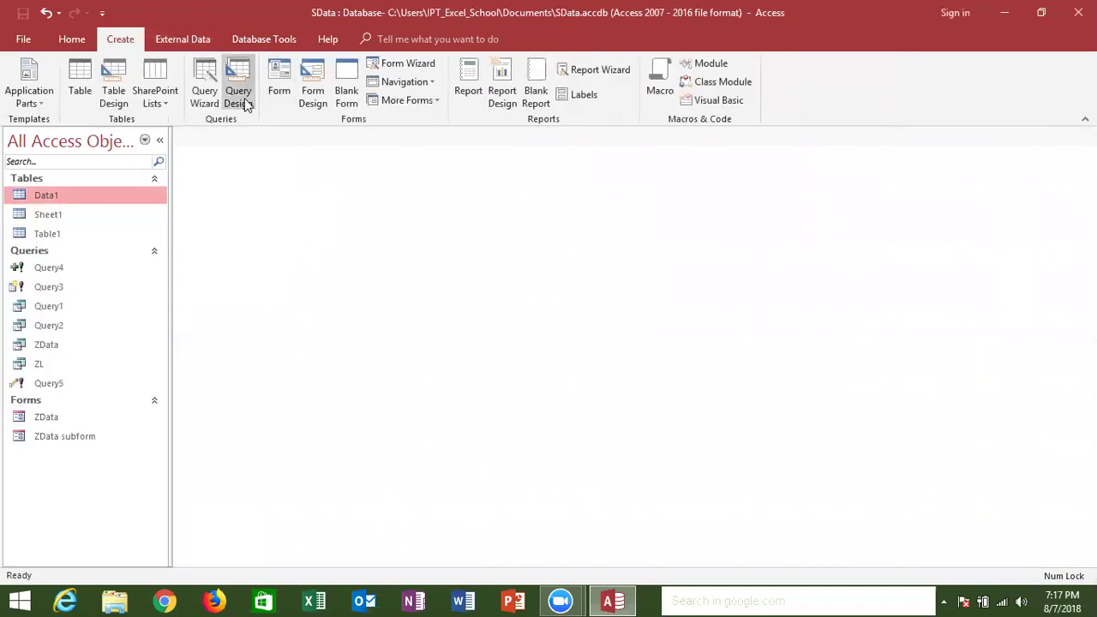
pyautogui.click(245, 98)
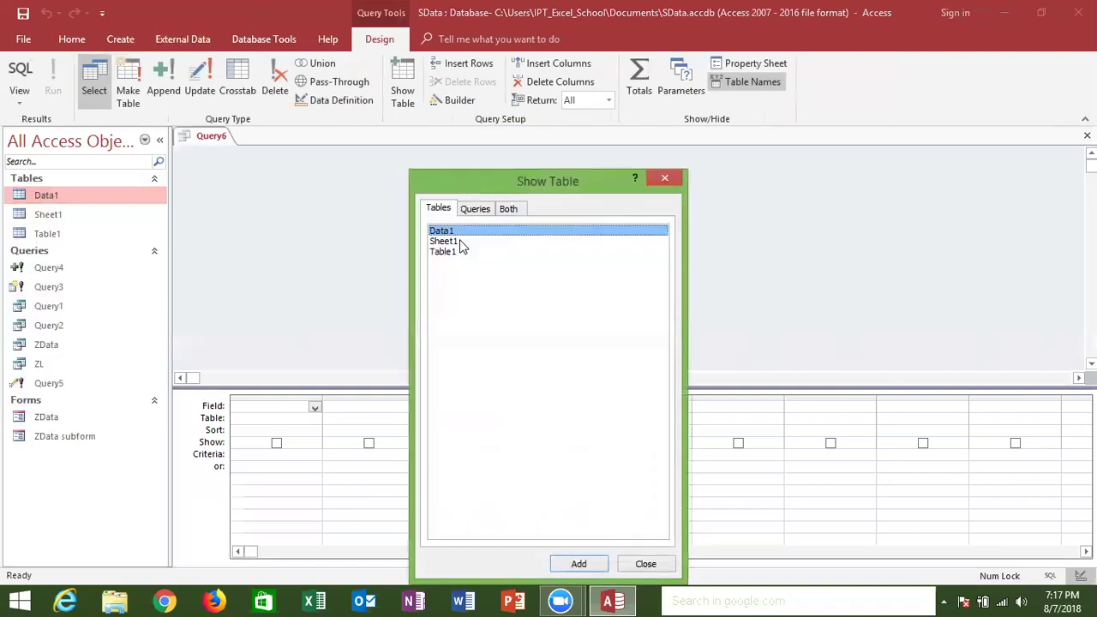
pyautogui.click(461, 243)
pyautogui.doubleClick(462, 243)
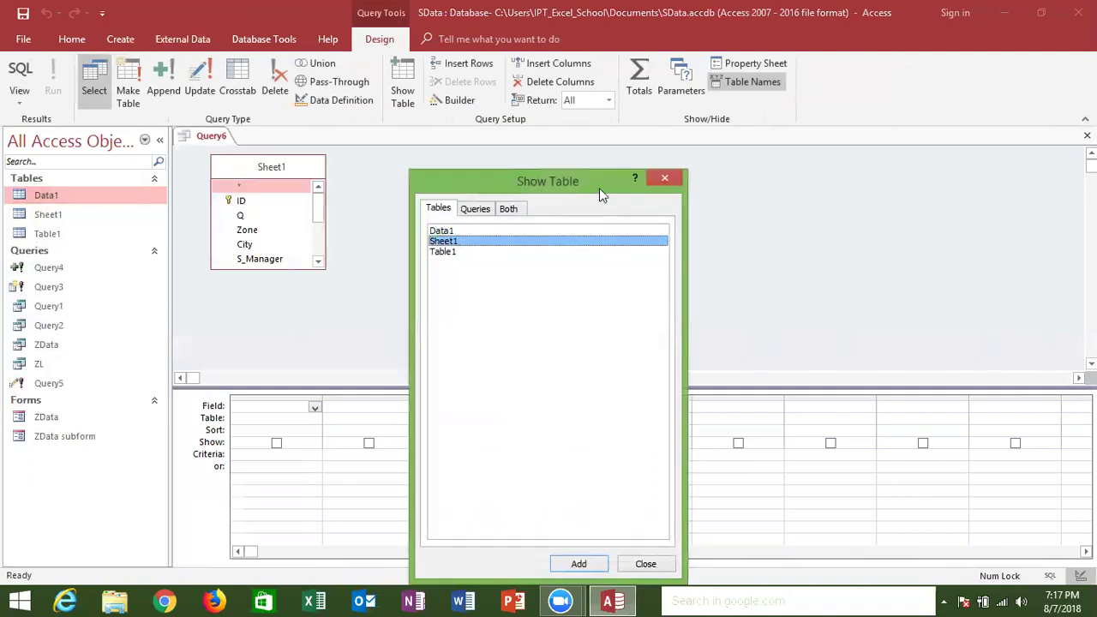
pyautogui.click(667, 182)
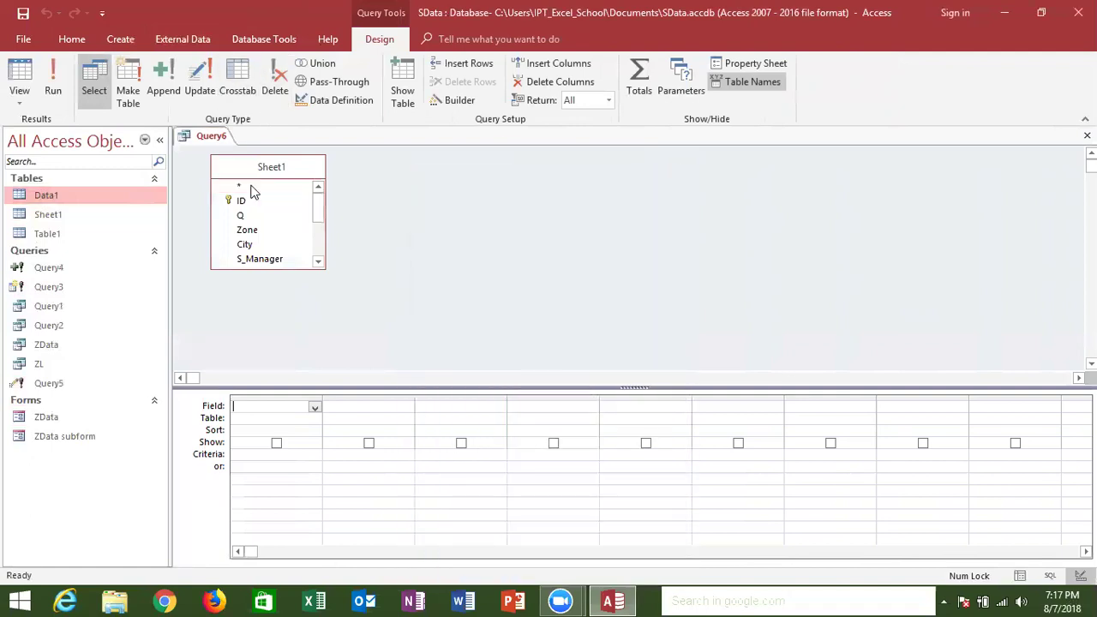
pyautogui.click(506, 199)
pyautogui.click(329, 74)
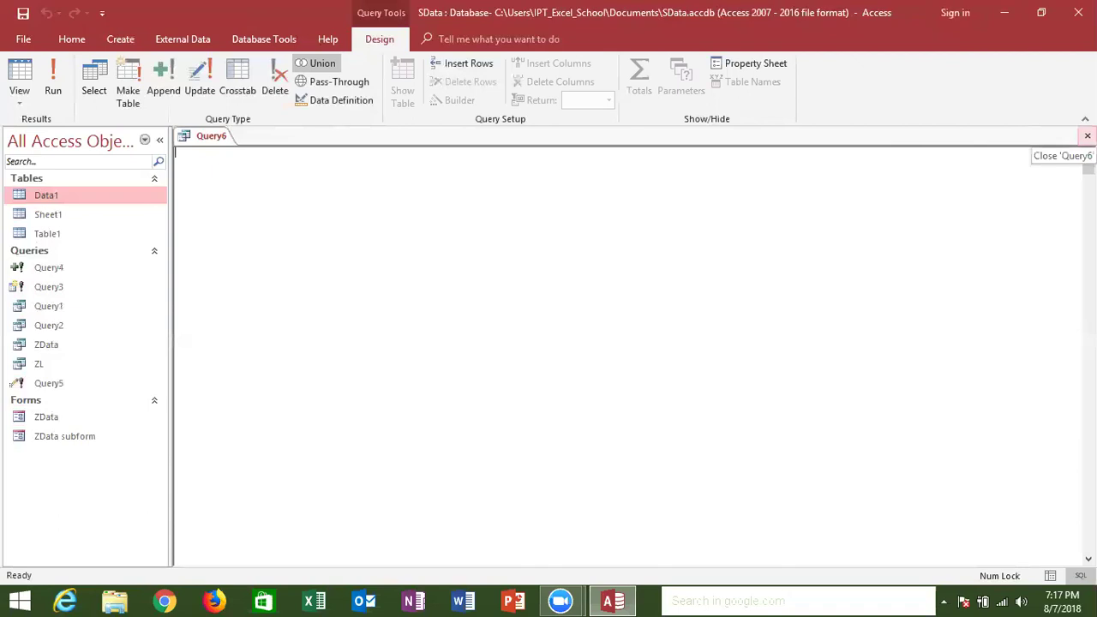
# Cancel closing Query6, keeping it open, and dismiss the query views list
pyautogui.click(1087, 136)
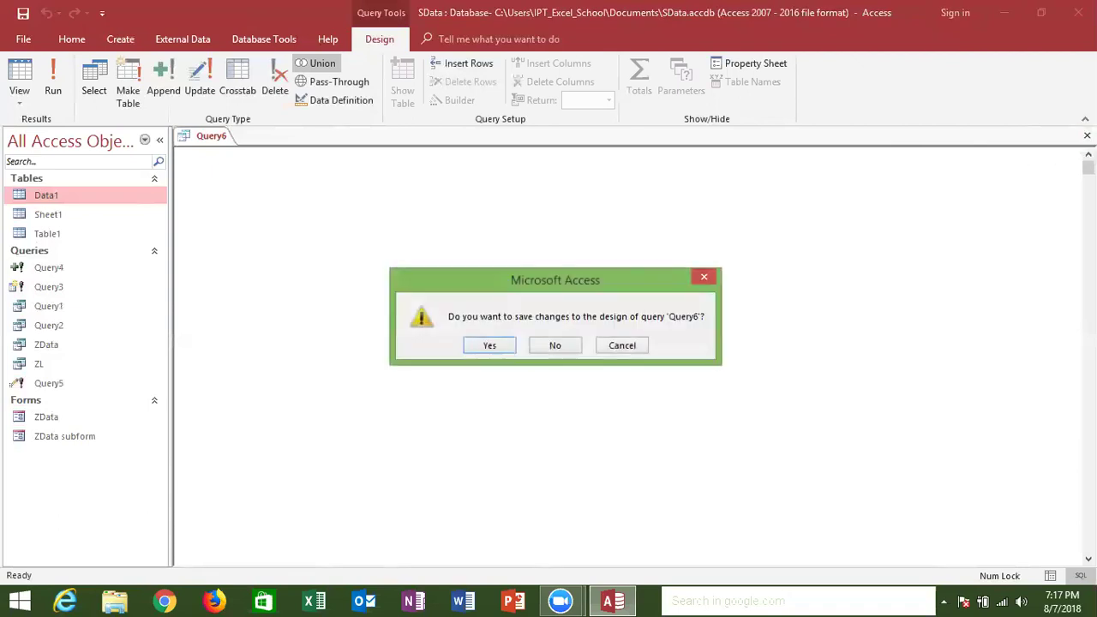
pyautogui.click(635, 347)
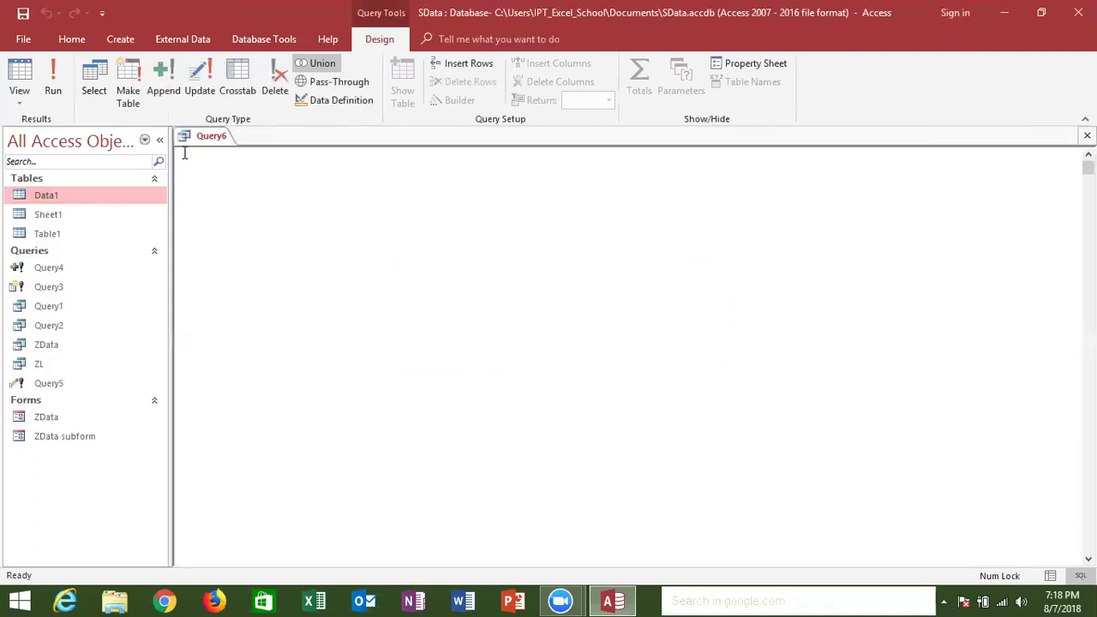
pyautogui.click(19, 92)
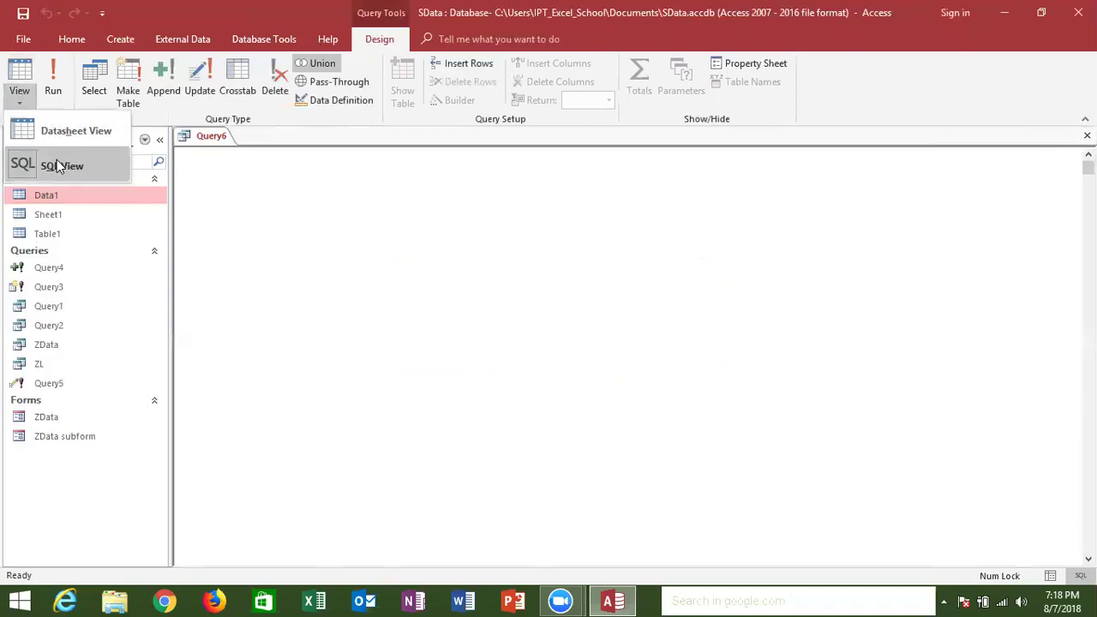
pyautogui.click(214, 164)
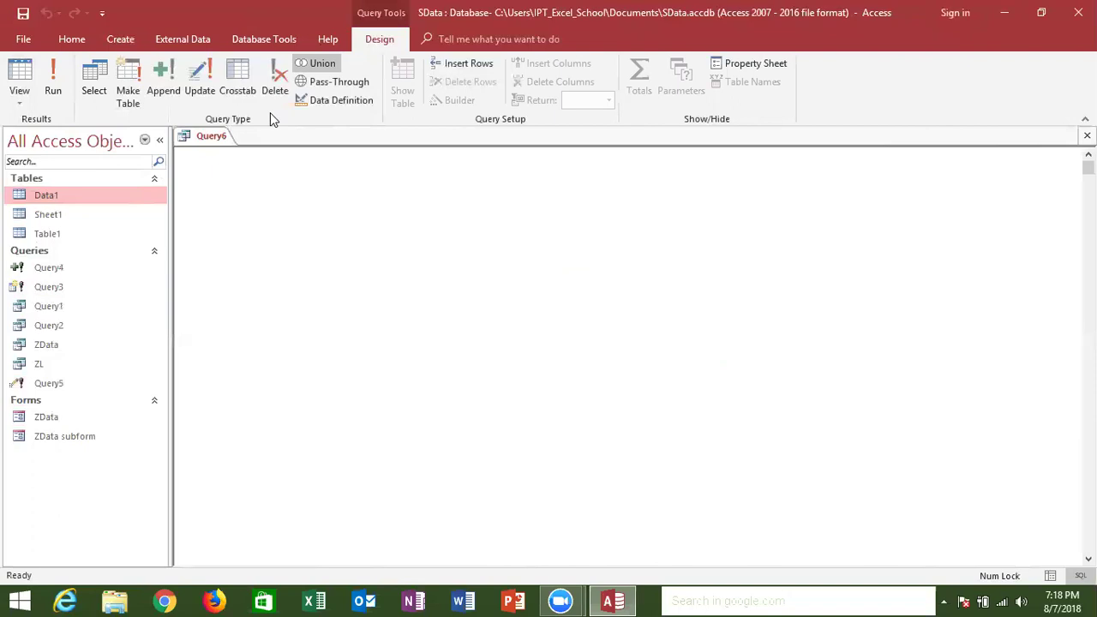
# Try the Pass-Through and Data Definition query types, then quit Access without saving Query6
pyautogui.click(318, 86)
pyautogui.click(319, 101)
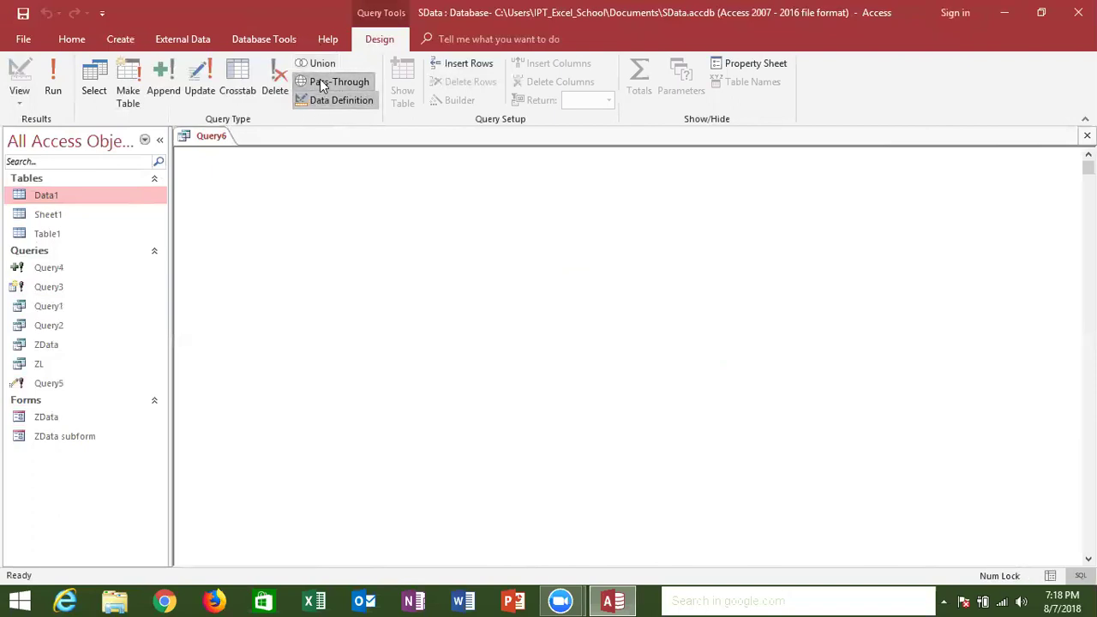
pyautogui.click(320, 85)
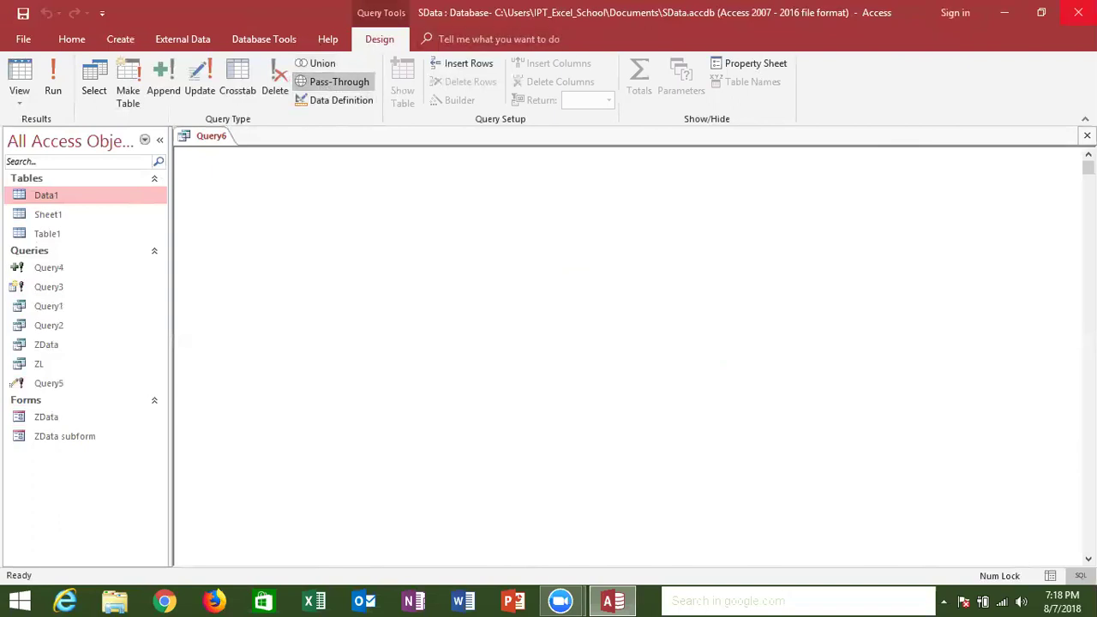
pyautogui.click(1079, 12)
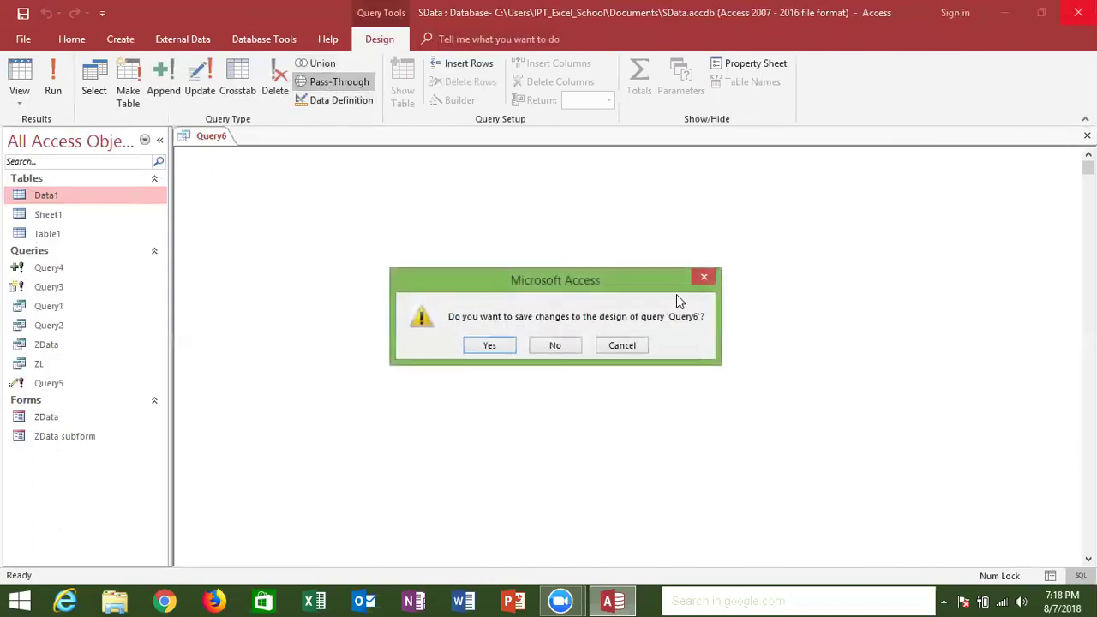
pyautogui.click(553, 345)
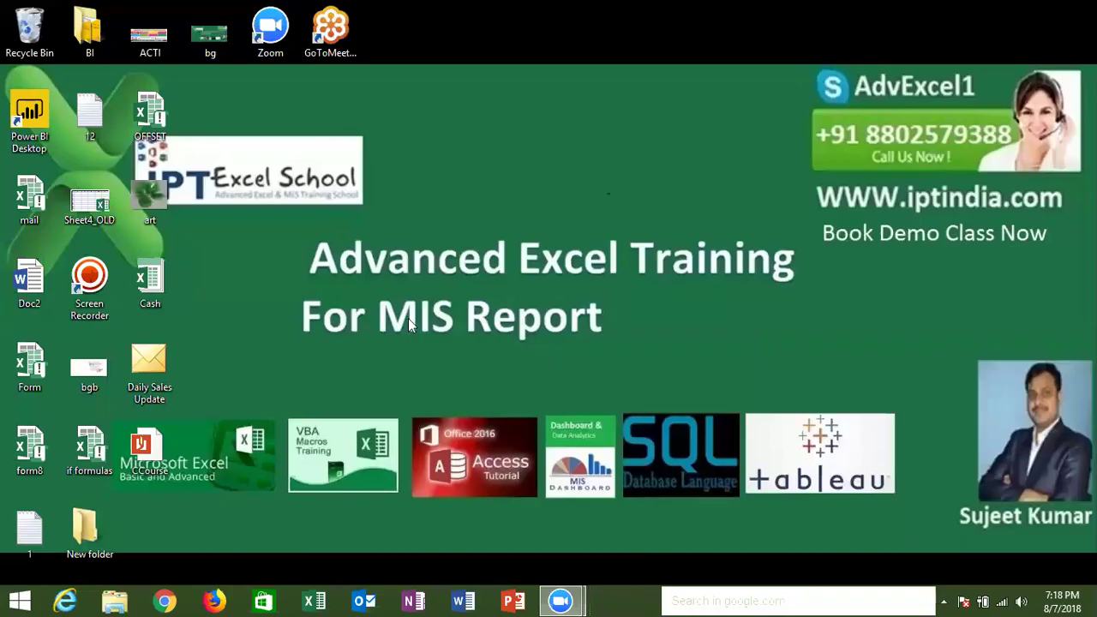